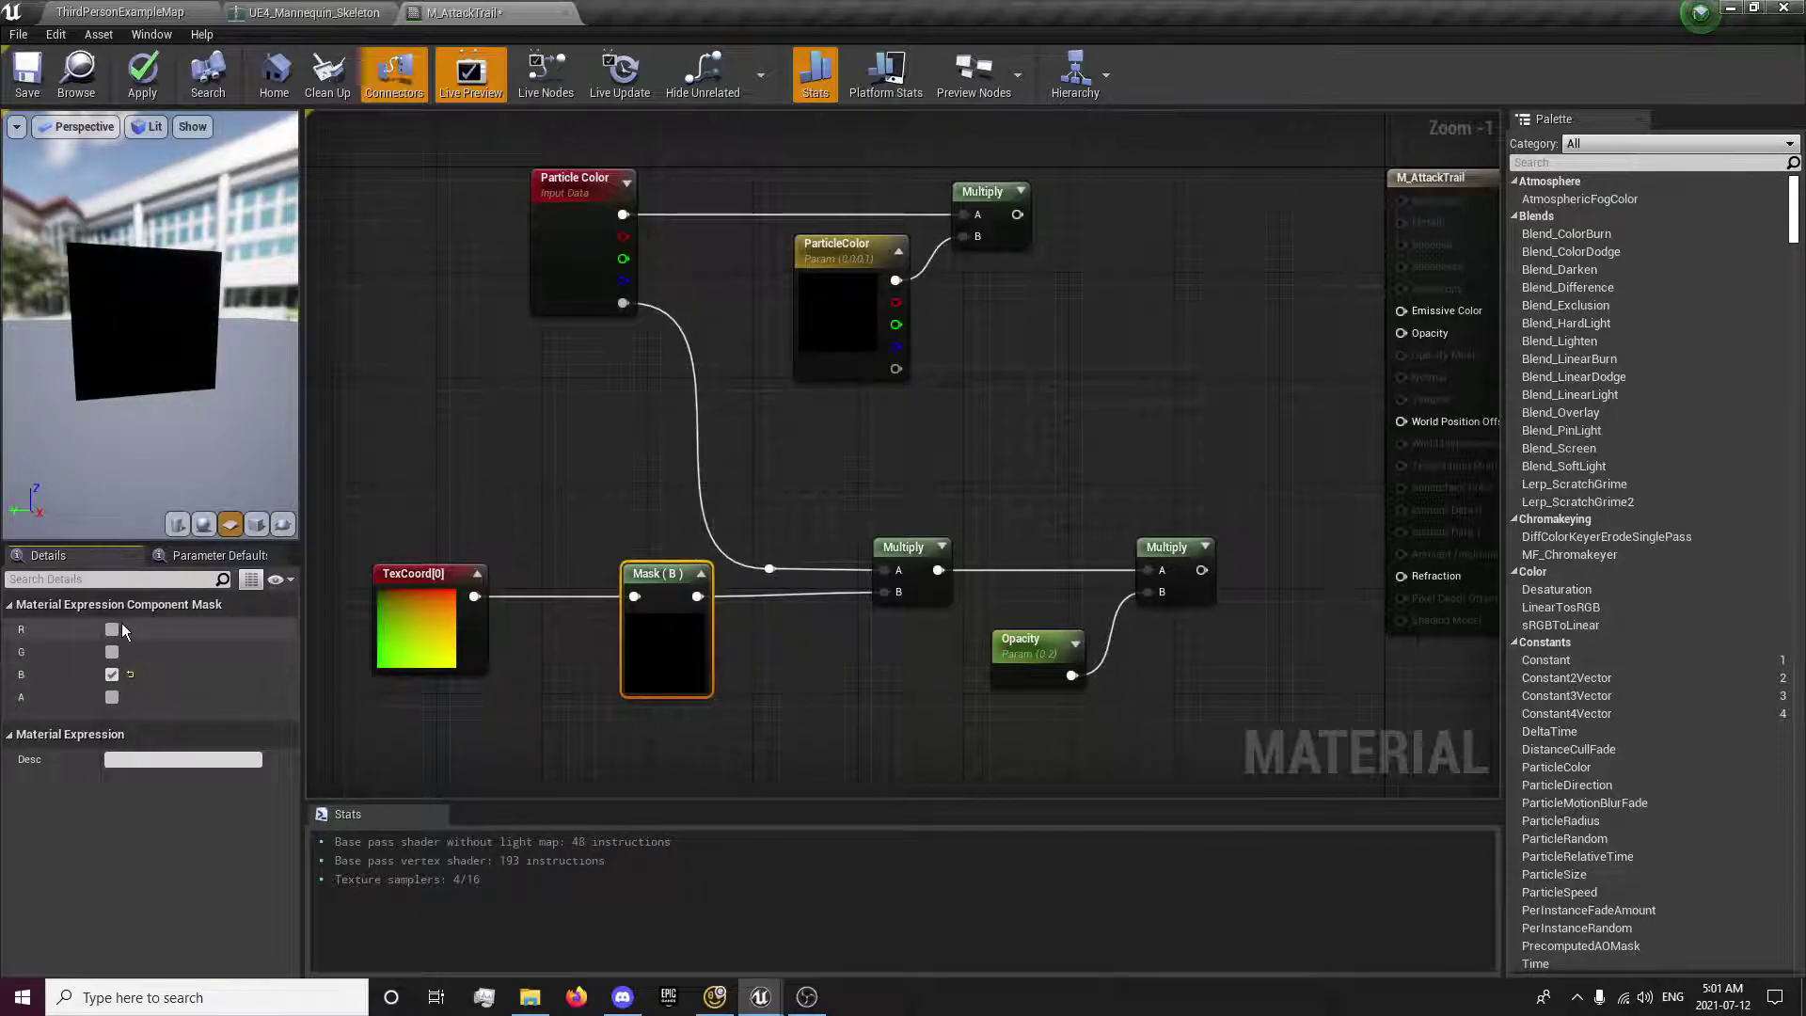
- Set the Component Mask to pass only the G channel
{"action": "left_click", "coordinate": [112, 629]}
{"action": "left_click", "coordinate": [111, 674]}
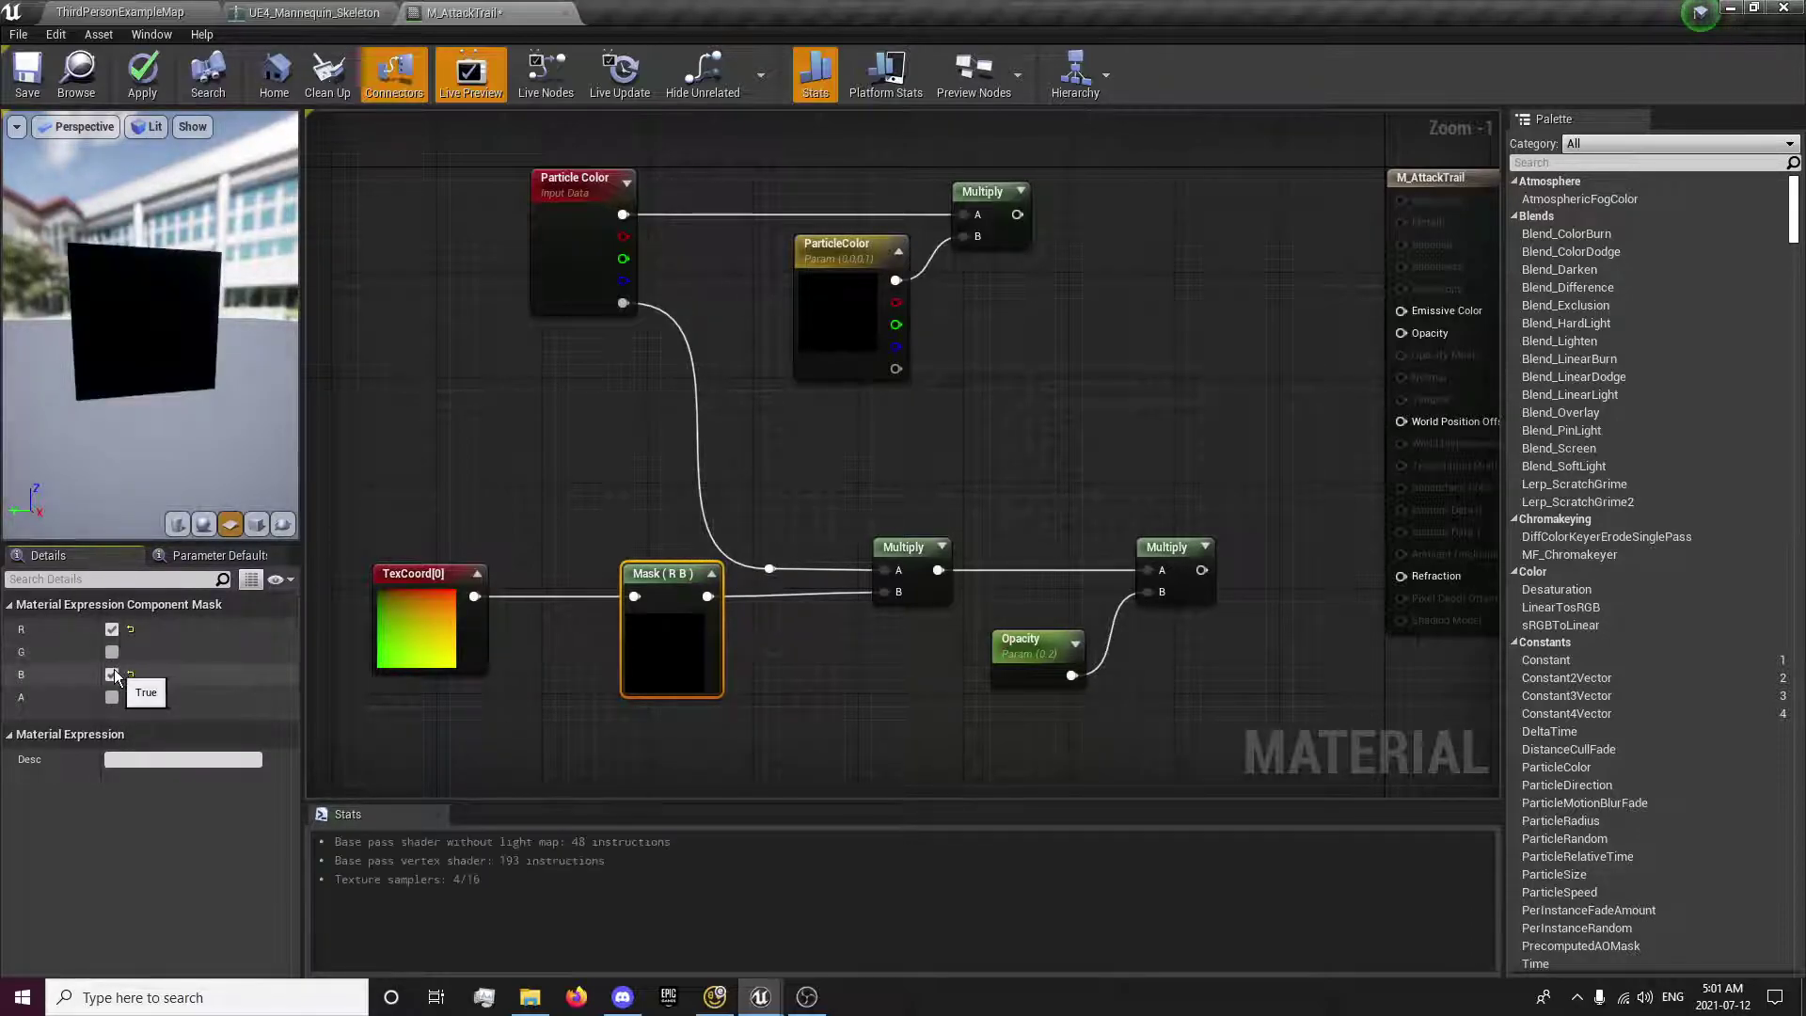
{"action": "left_click", "coordinate": [807, 681]}
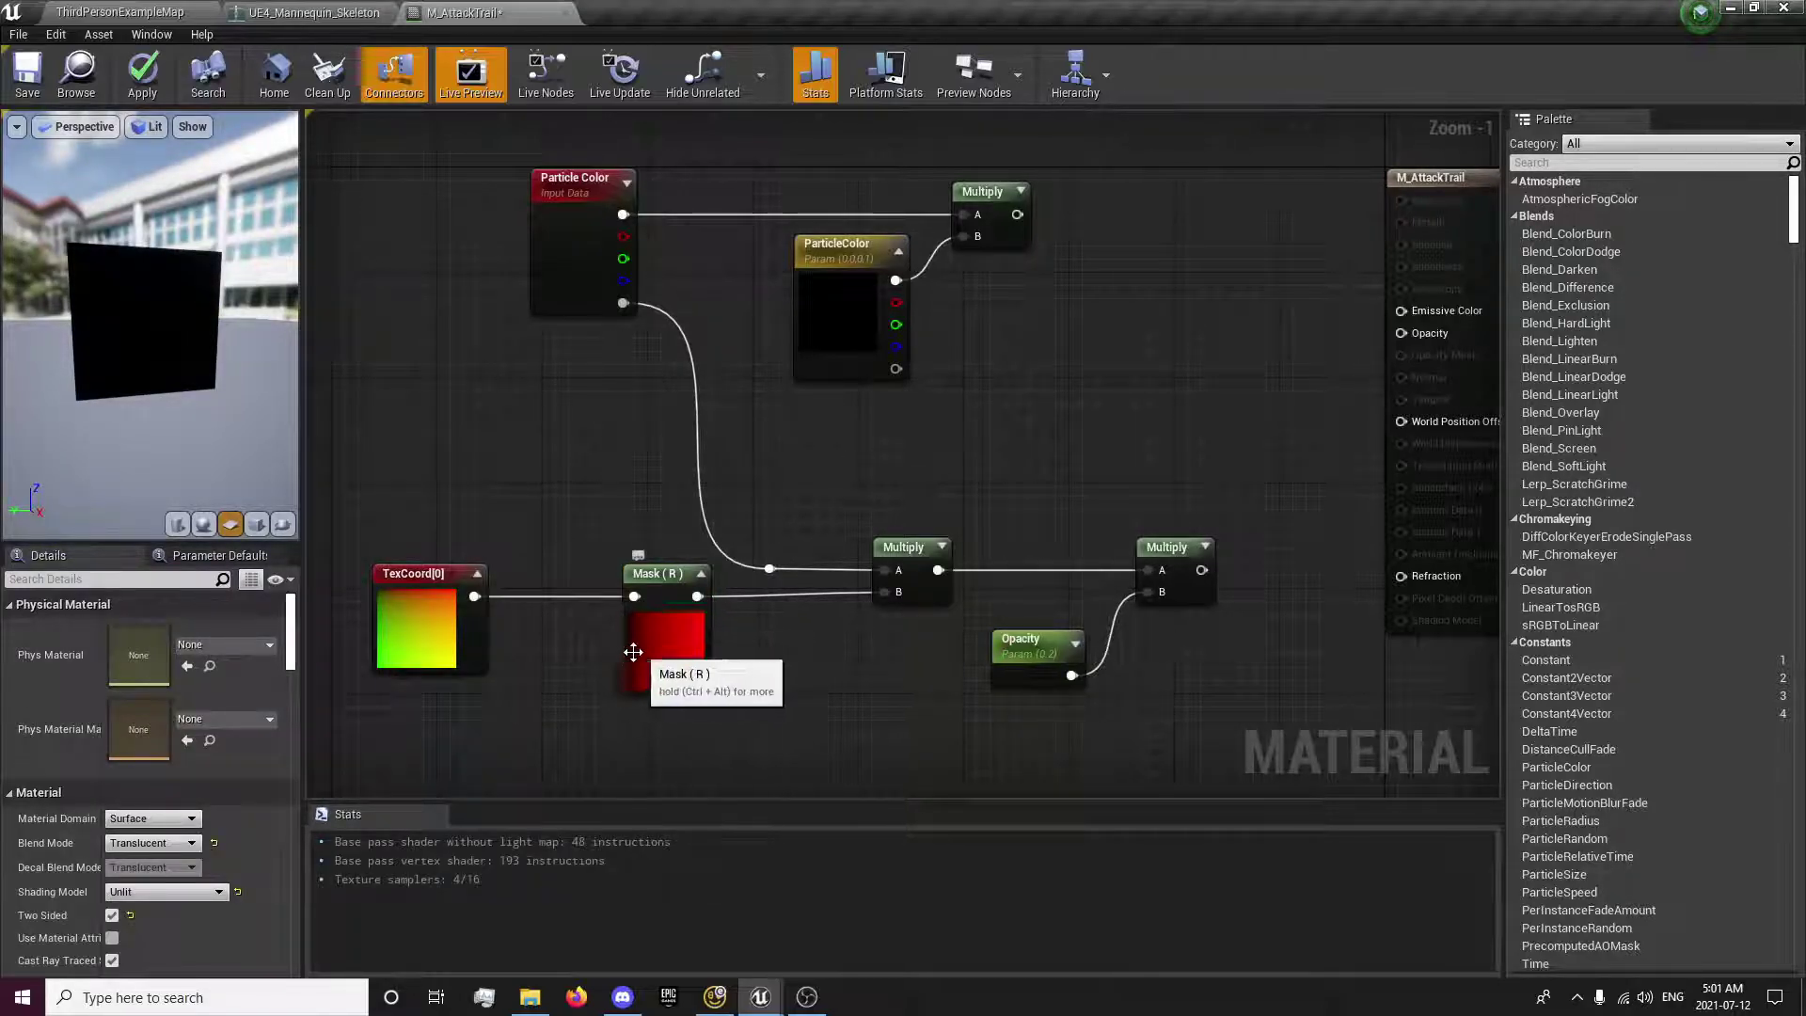
{"action": "left_click", "coordinate": [666, 649]}
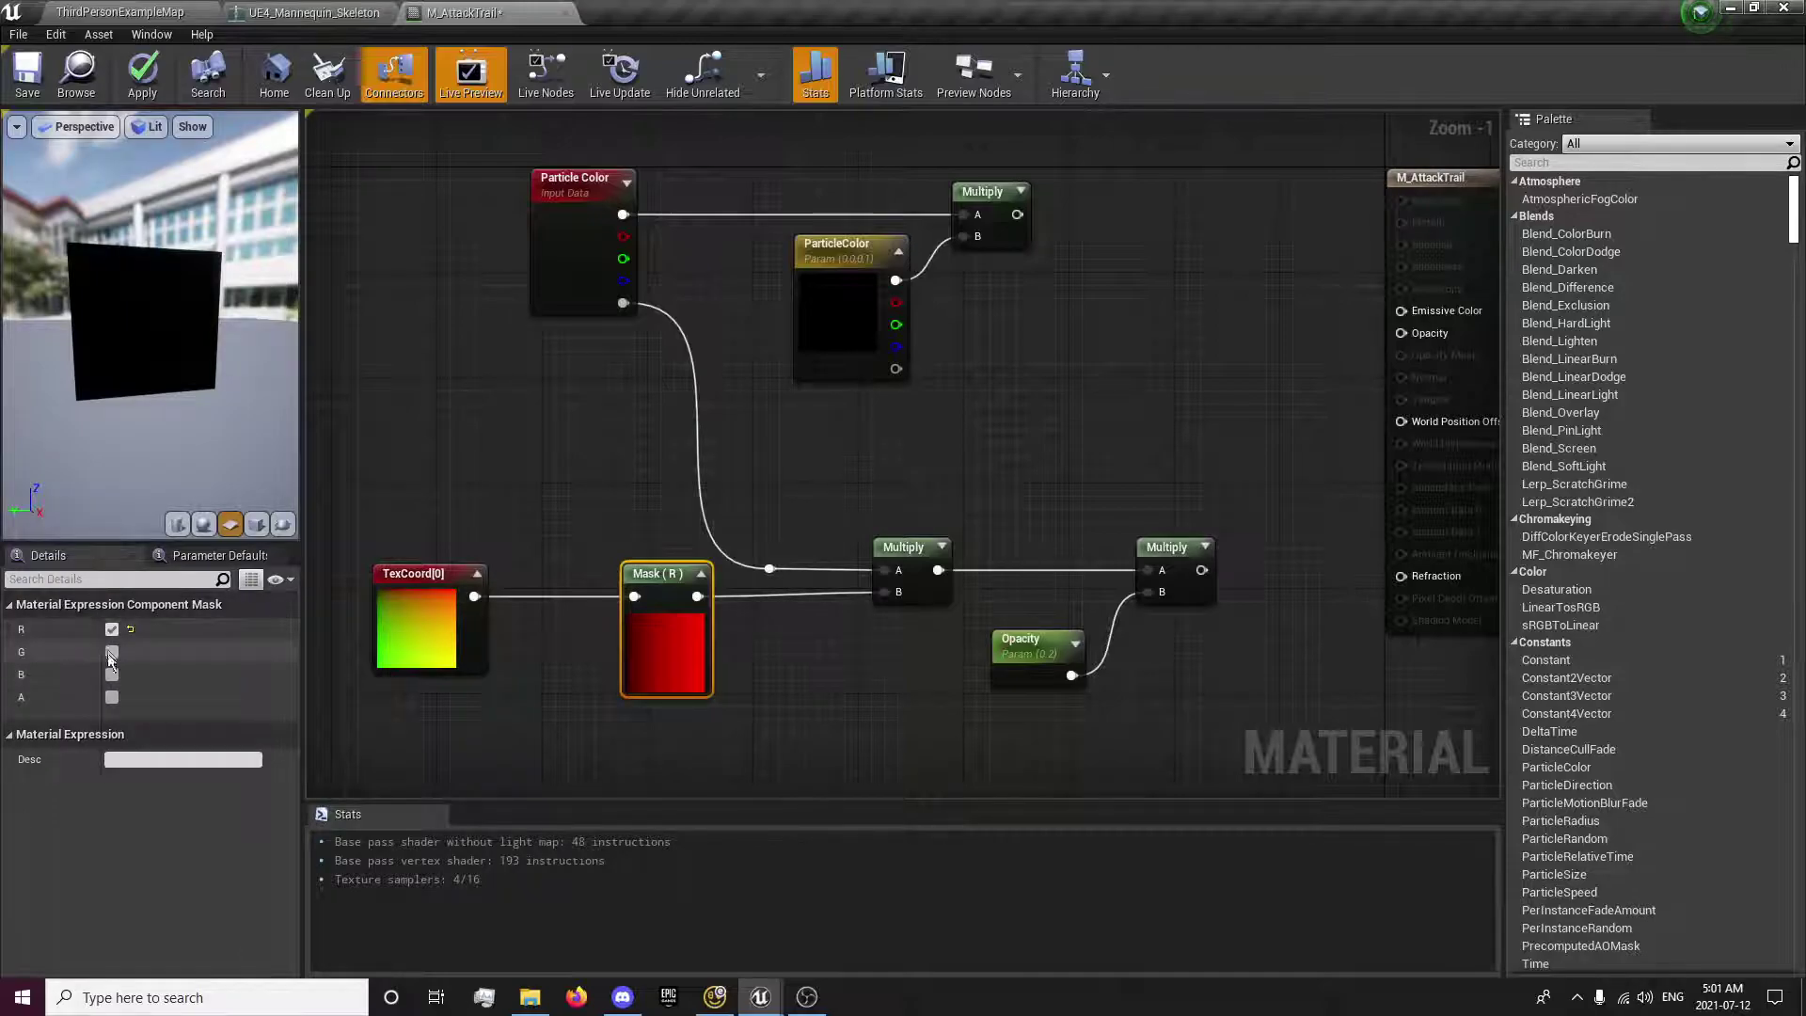
{"action": "left_click", "coordinate": [112, 651]}
{"action": "left_click", "coordinate": [112, 629]}
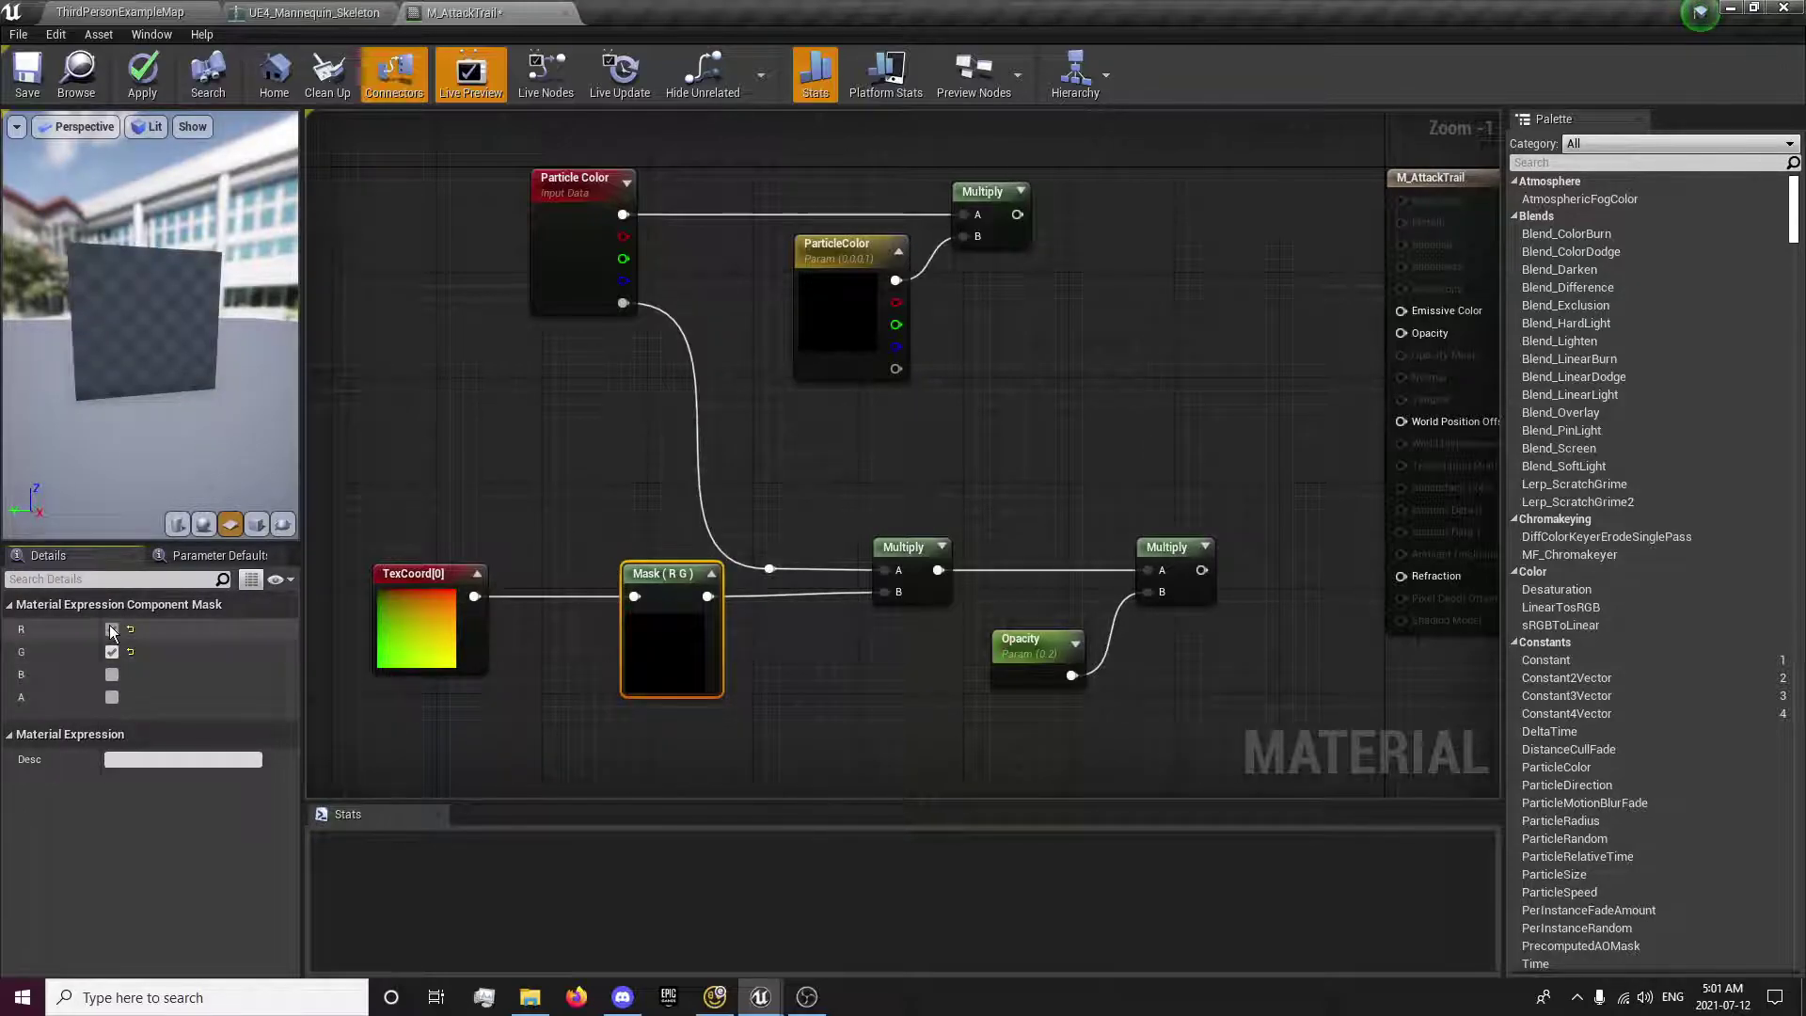
{"action": "left_click", "coordinate": [809, 662]}
- Wire the final Multiply into Opacity and wrap it in an 'Opacity Strength' comment
{"action": "right_click_drag", "start_coordinate": [947, 666], "coordinate": [662, 671]}
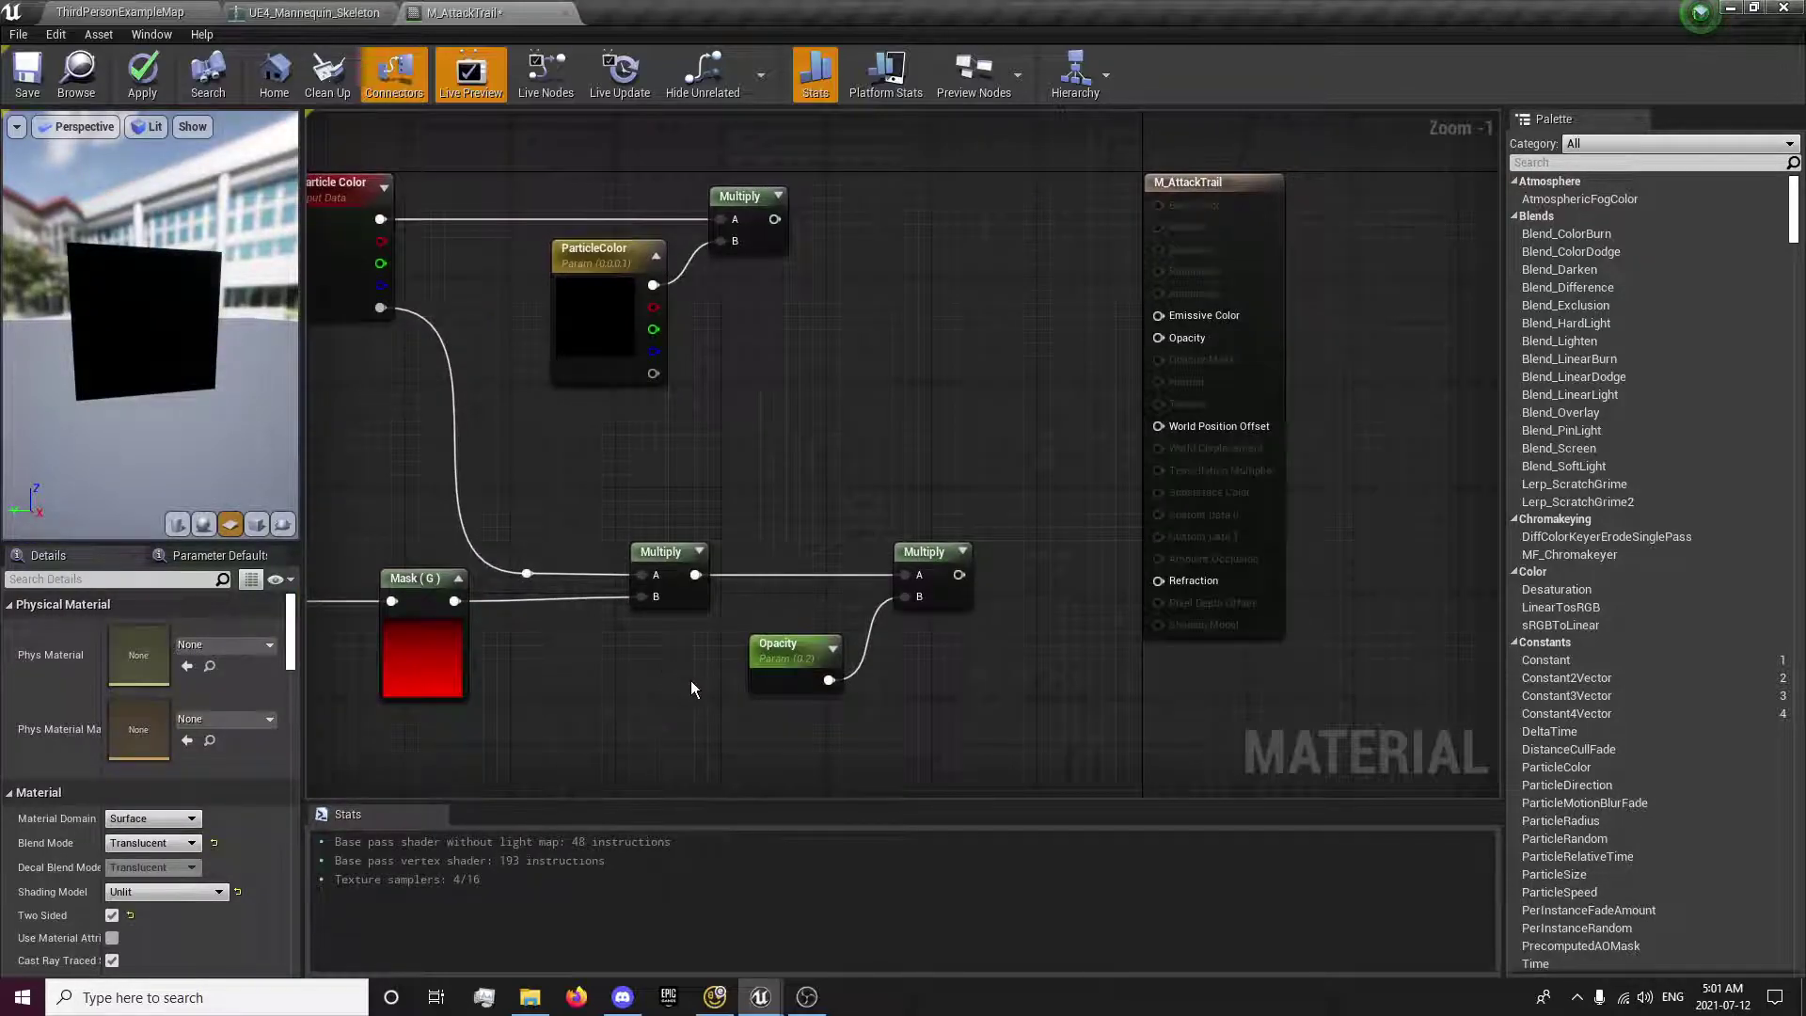
{"action": "left_click_drag", "start_coordinate": [959, 574], "coordinate": [1157, 348]}
{"action": "left_click_drag", "start_coordinate": [787, 534], "coordinate": [974, 686]}
{"action": "type", "text": "c"}
{"action": "type", "text": "Opacity Str"}
{"action": "type", "text": "ength"}
{"action": "key", "text": "Return"}
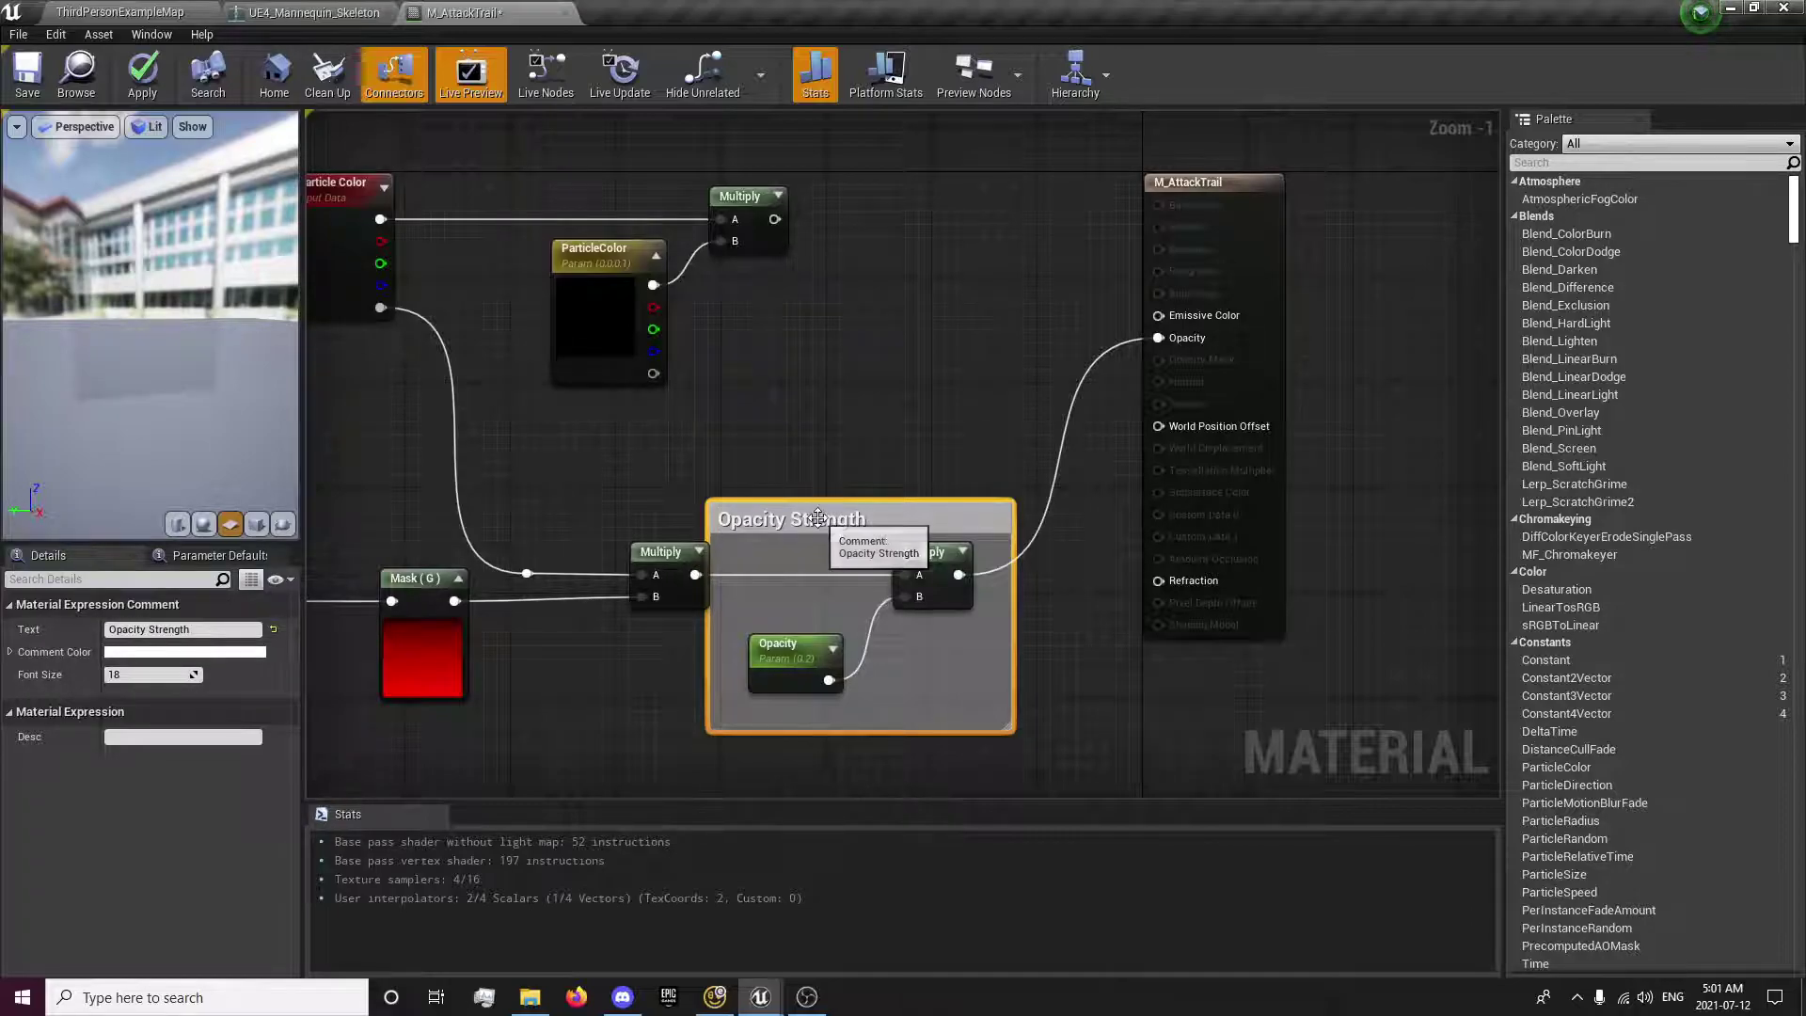
- Add a new Multiply node with the upper particle-colour Multiply wired into its A input
{"action": "left_click_drag", "start_coordinate": [817, 519], "coordinate": [848, 520]}
{"action": "left_click", "coordinate": [715, 428]}
{"action": "right_click_drag", "start_coordinate": [716, 428], "coordinate": [899, 510]}
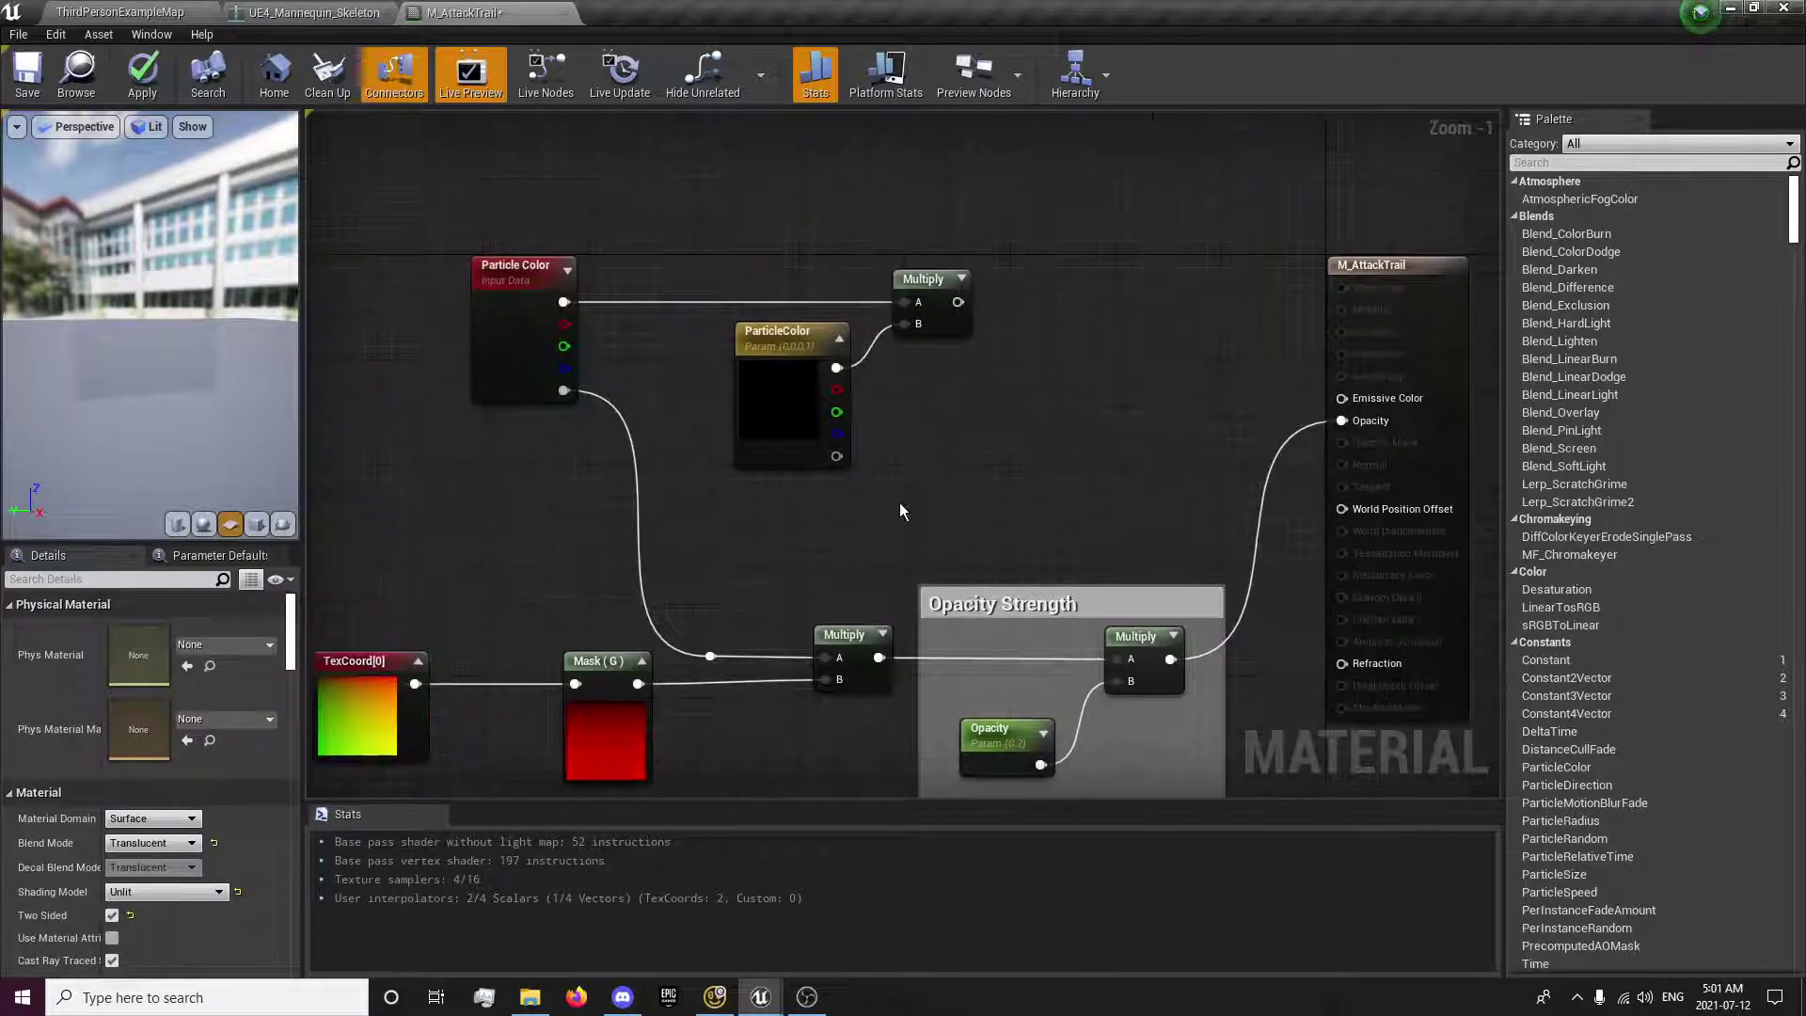
{"action": "right_click_drag", "start_coordinate": [1023, 412], "coordinate": [971, 436]}
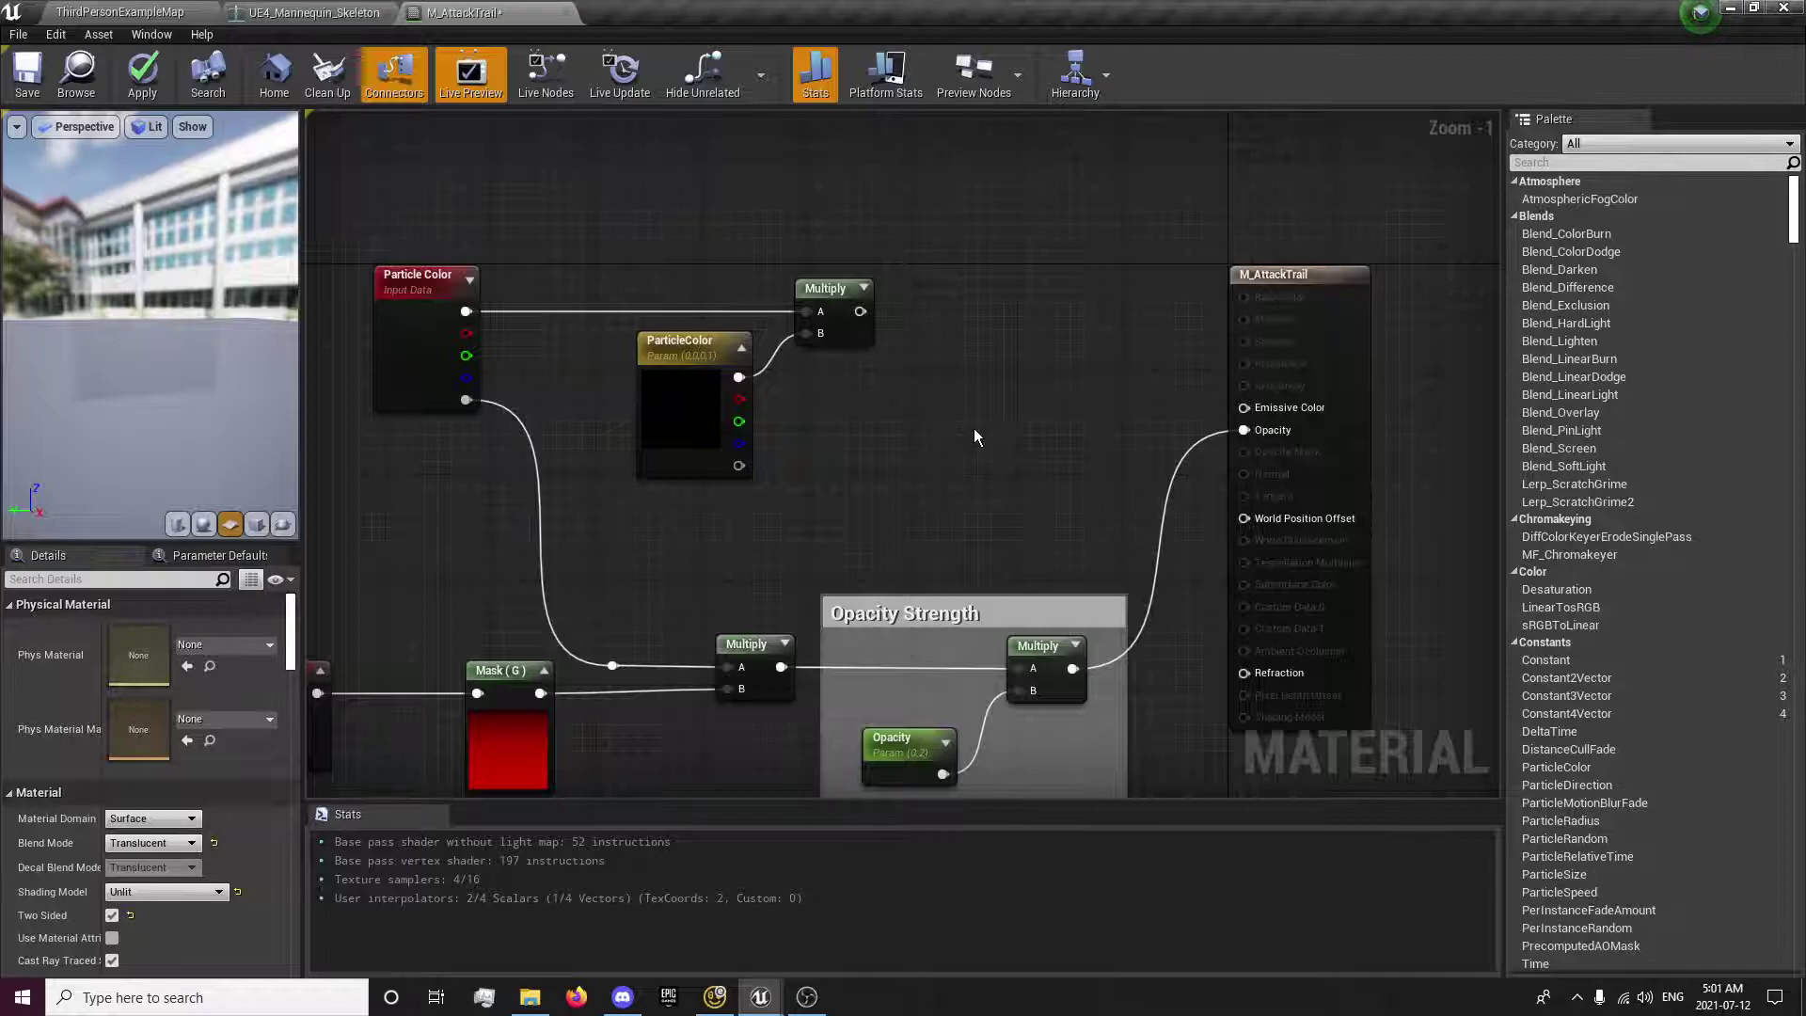
{"action": "left_click", "coordinate": [959, 391]}
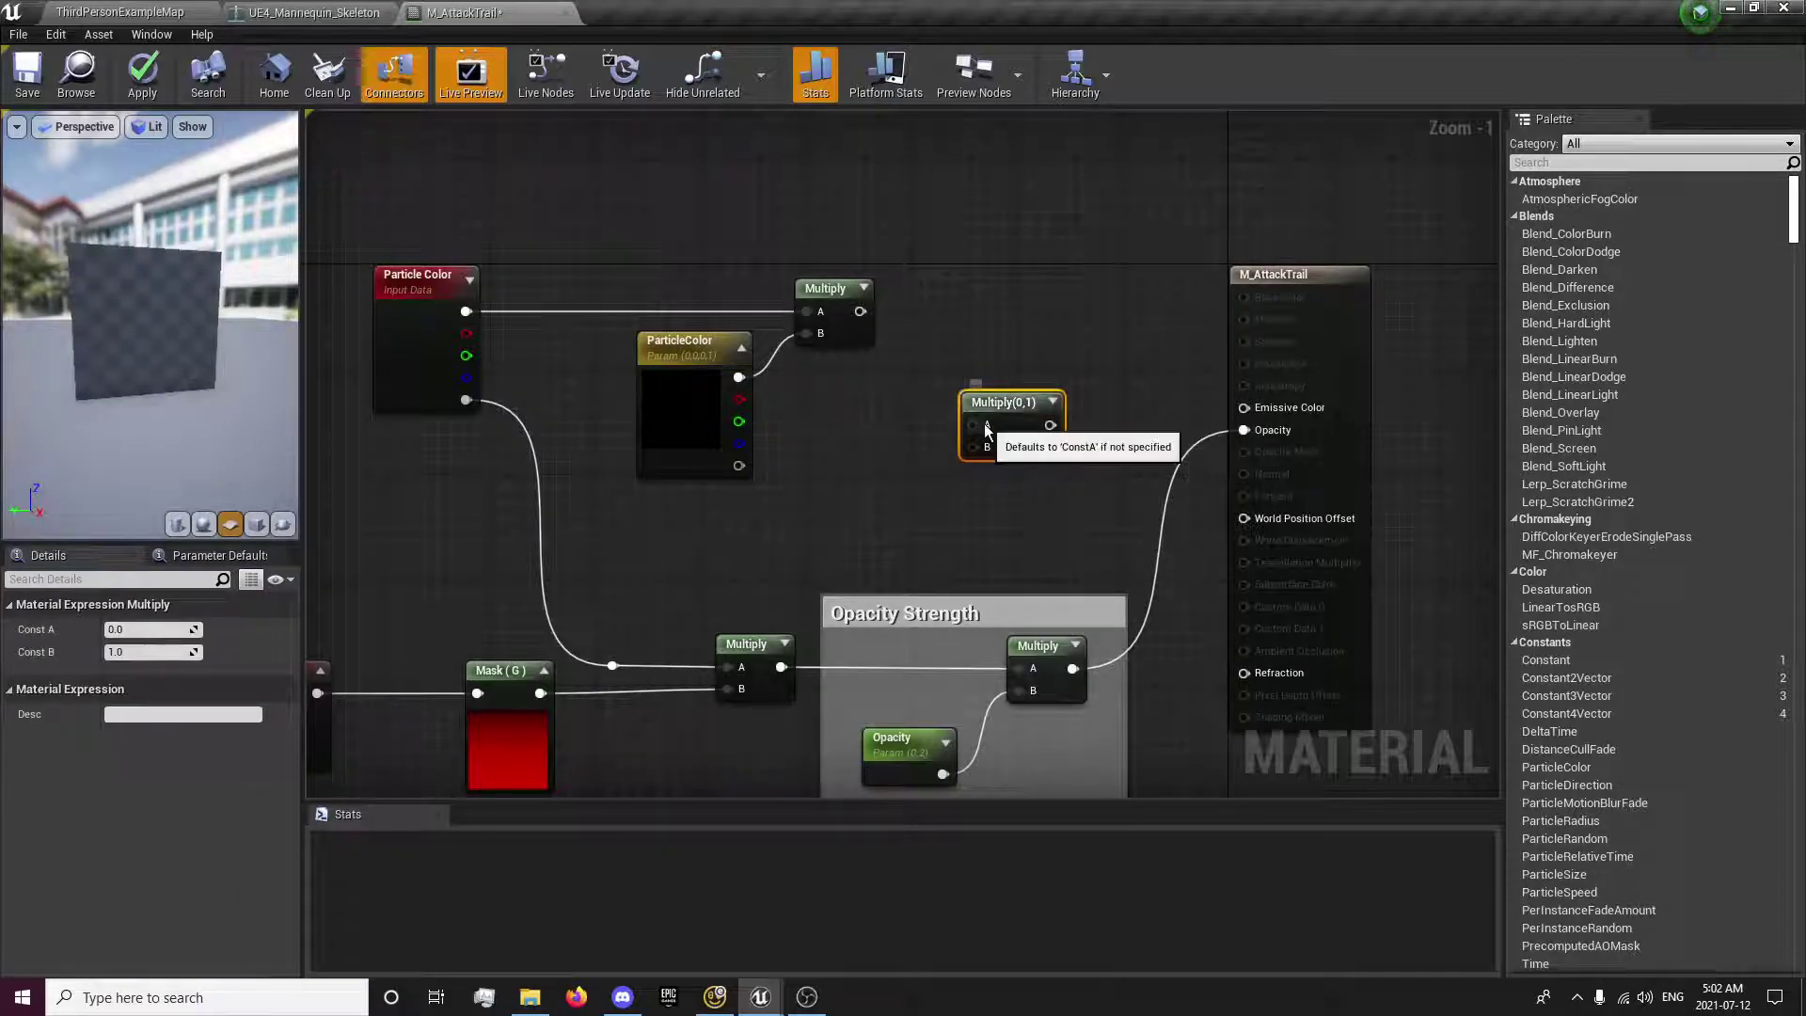
{"action": "left_click_drag", "start_coordinate": [984, 423], "coordinate": [863, 321]}
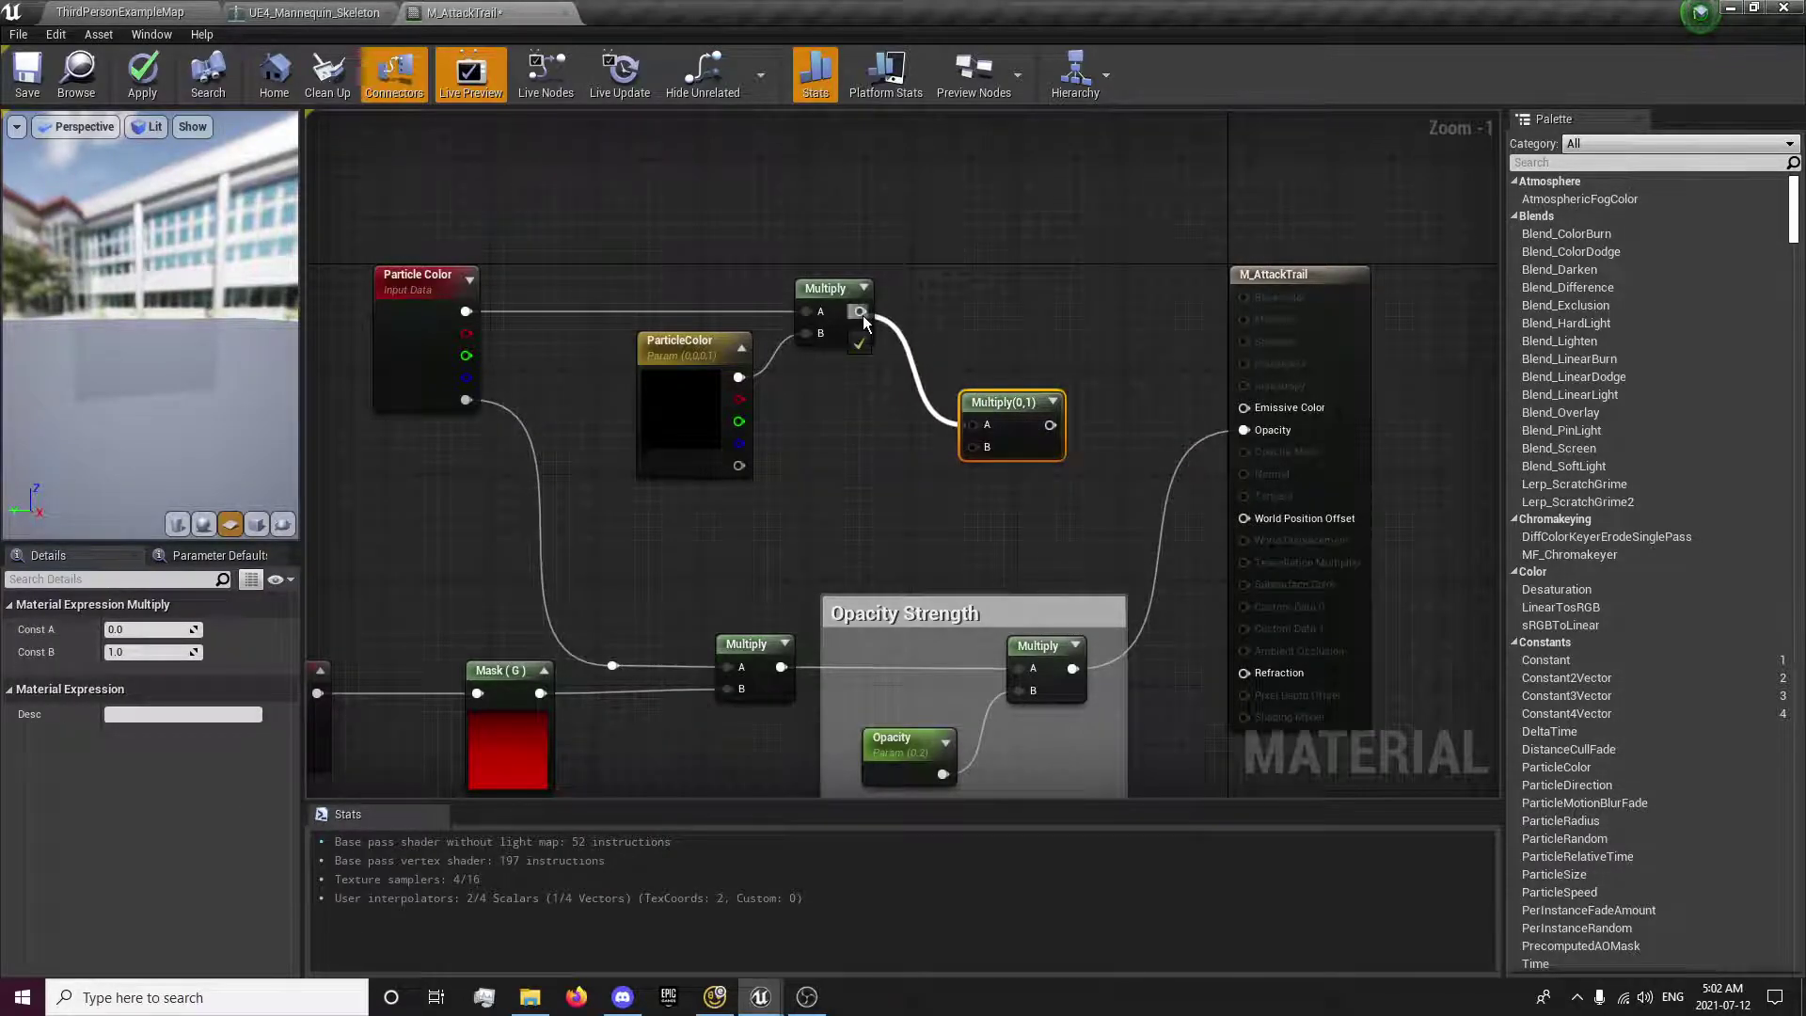
- Connect Mask (G) to the new Multiply's B input and route its output to Emissive Color
{"action": "right_click_drag", "start_coordinate": [880, 461], "coordinate": [1027, 395]}
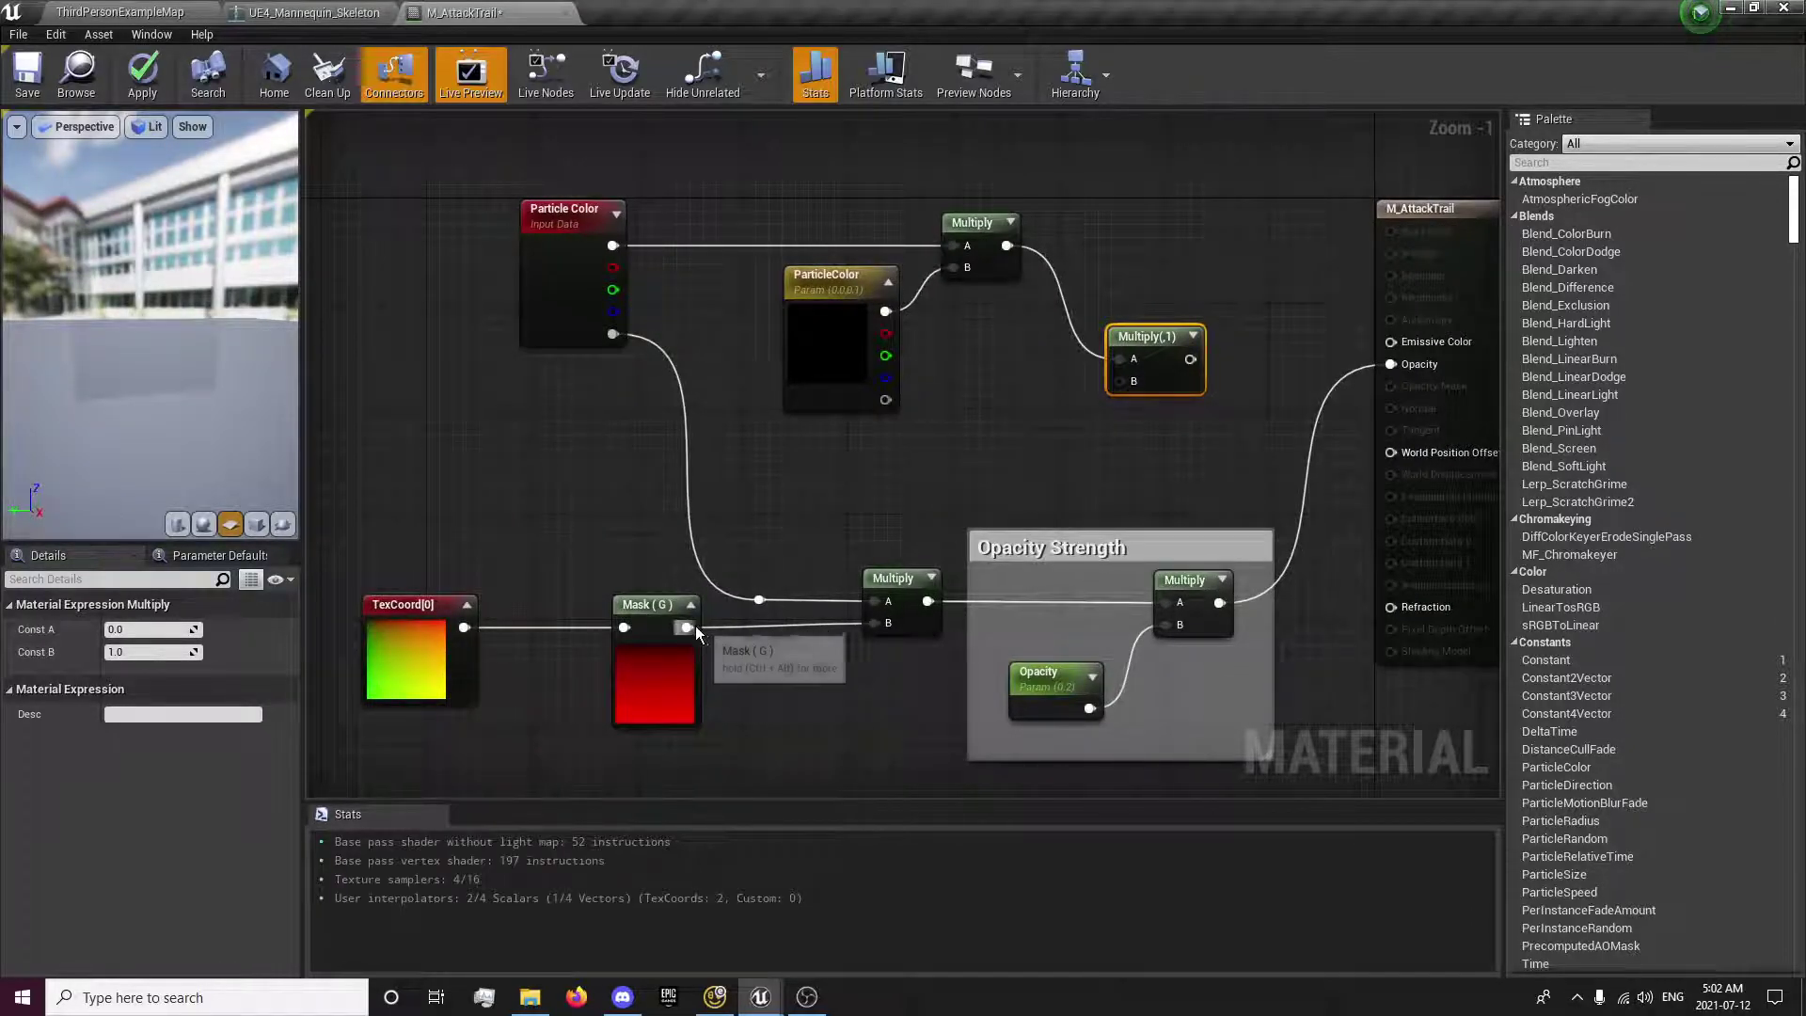
{"action": "left_click_drag", "start_coordinate": [686, 627], "coordinate": [1114, 381]}
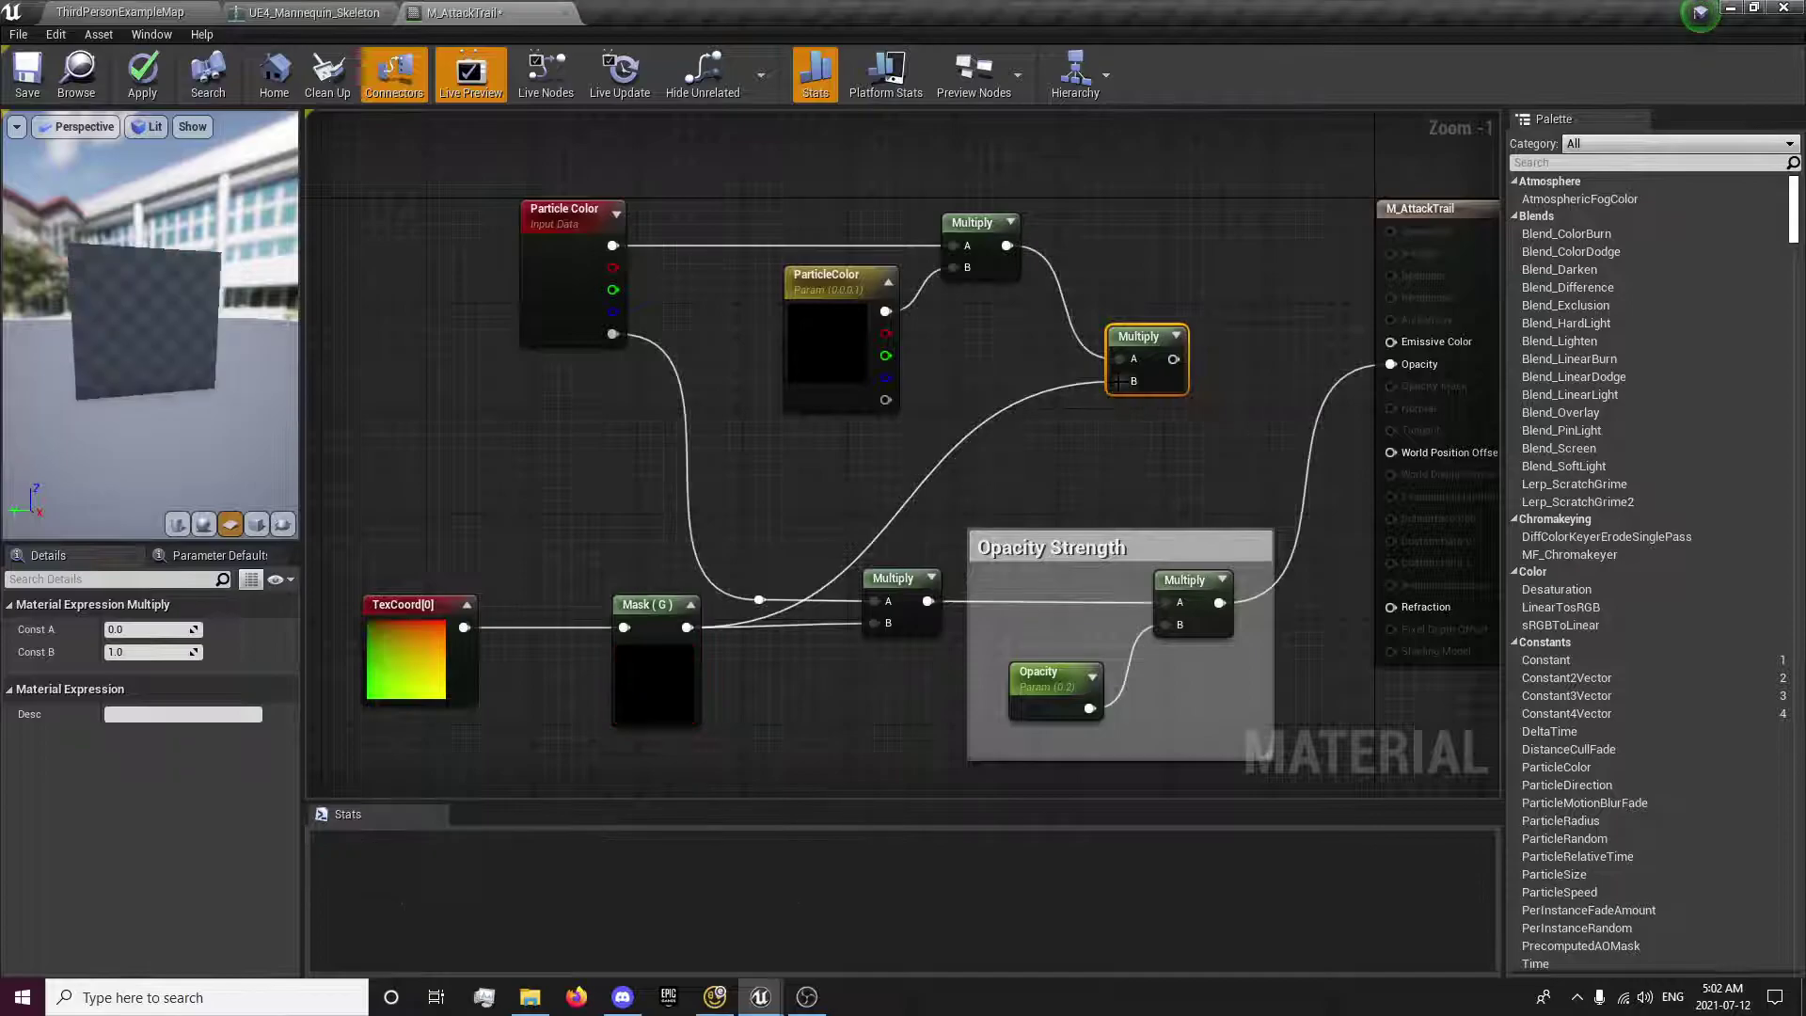
{"action": "right_click_drag", "start_coordinate": [1114, 381], "coordinate": [946, 453]}
{"action": "left_click_drag", "start_coordinate": [950, 395], "coordinate": [919, 335]}
{"action": "left_click_drag", "start_coordinate": [892, 407], "coordinate": [1124, 379]}
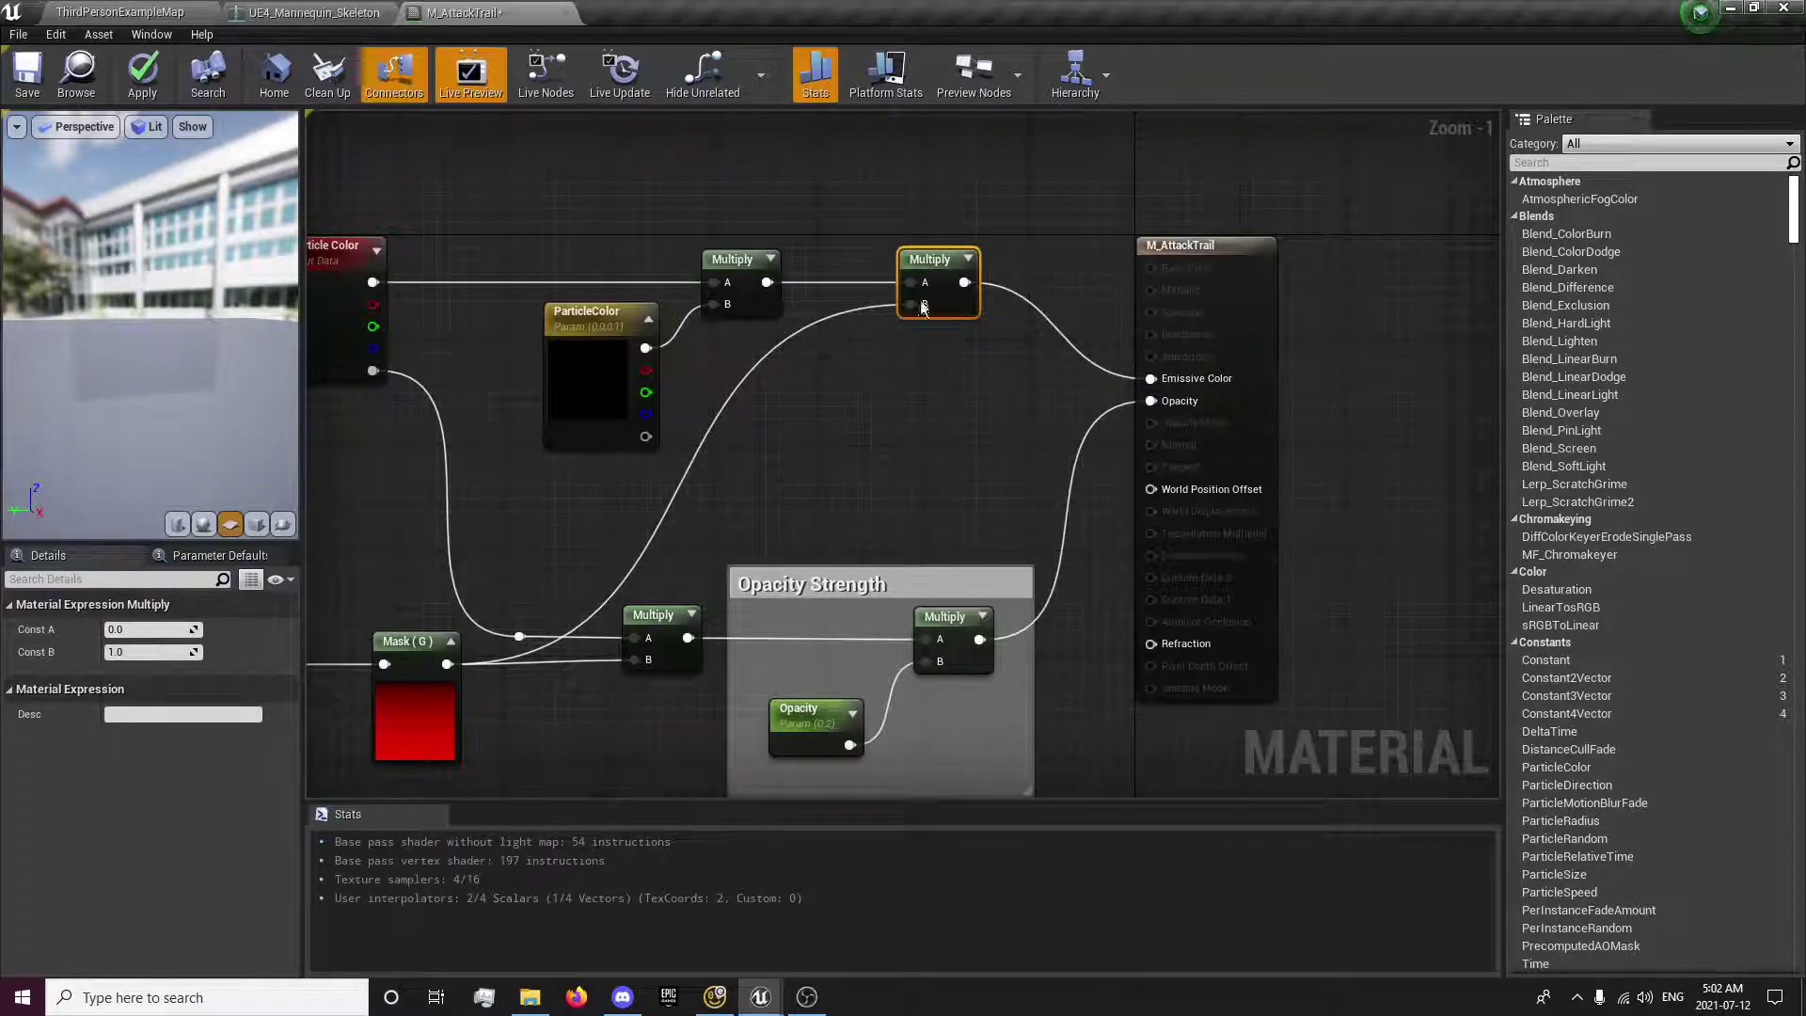
{"action": "left_click_drag", "start_coordinate": [931, 260], "coordinate": [917, 356]}
{"action": "left_click", "coordinate": [816, 458]}
{"action": "right_click_drag", "start_coordinate": [817, 459], "coordinate": [988, 468]}
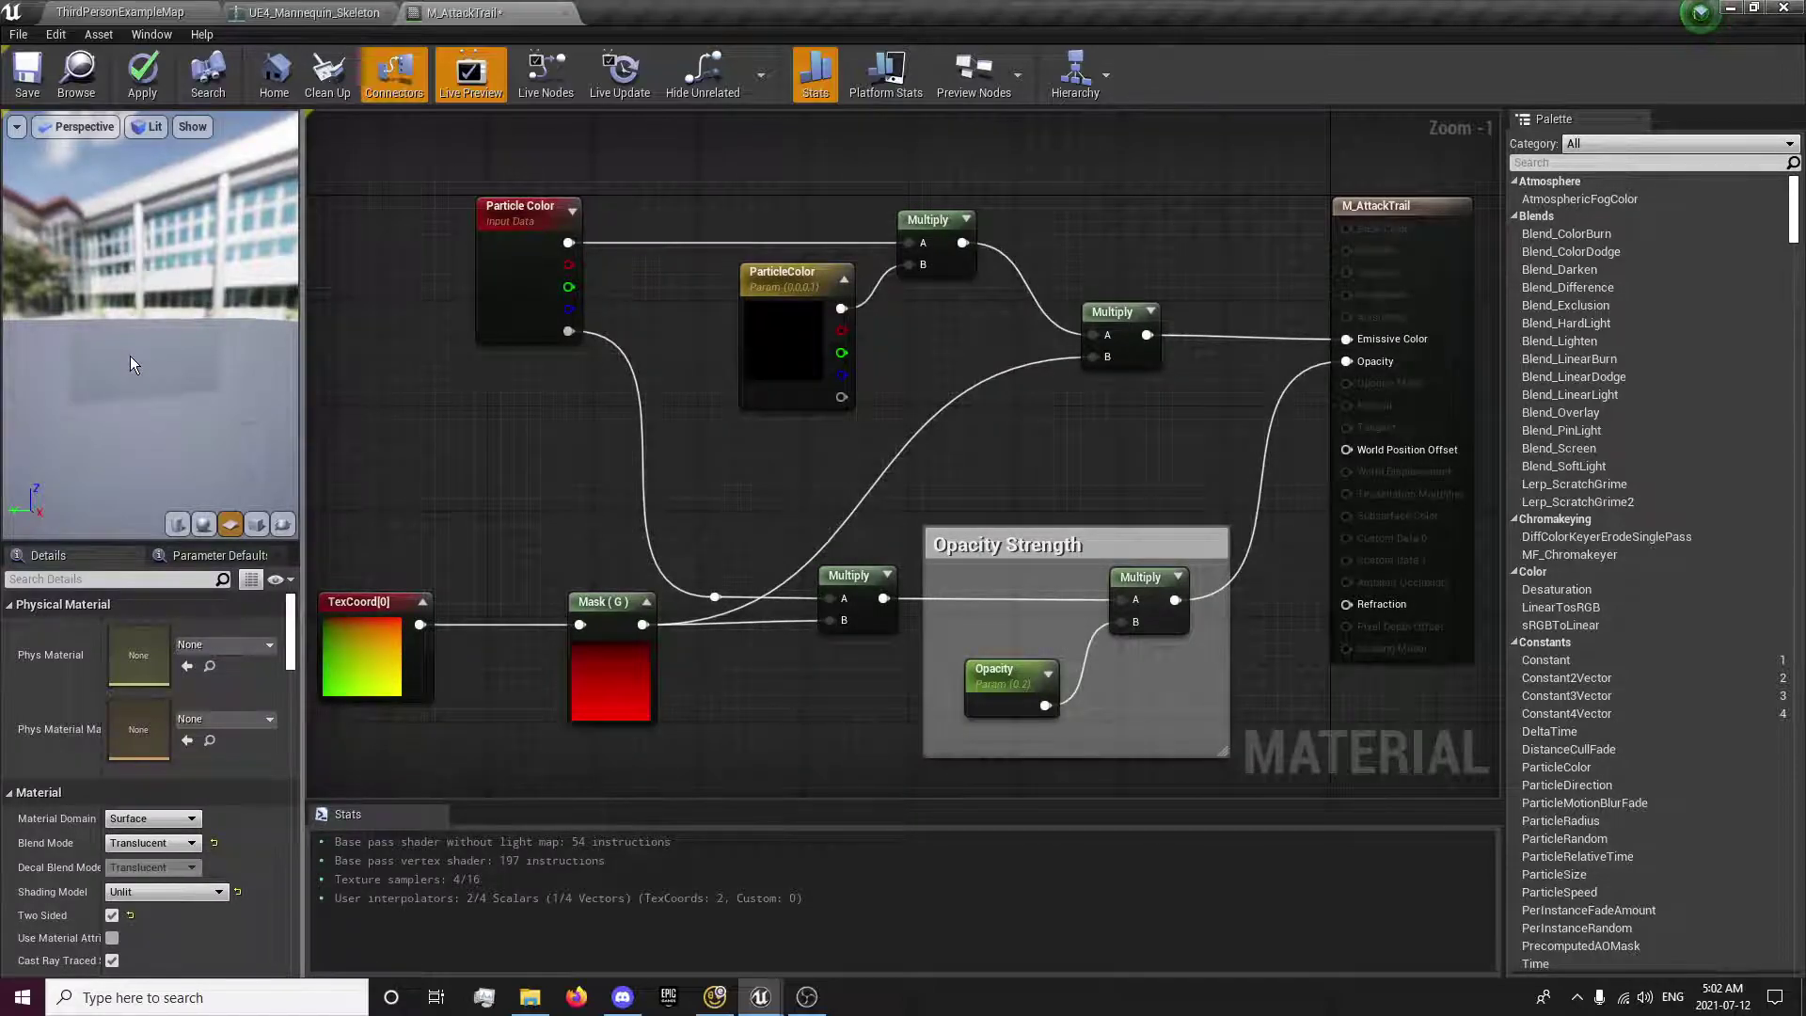
{"action": "left_click_drag", "start_coordinate": [130, 353], "coordinate": [203, 362]}
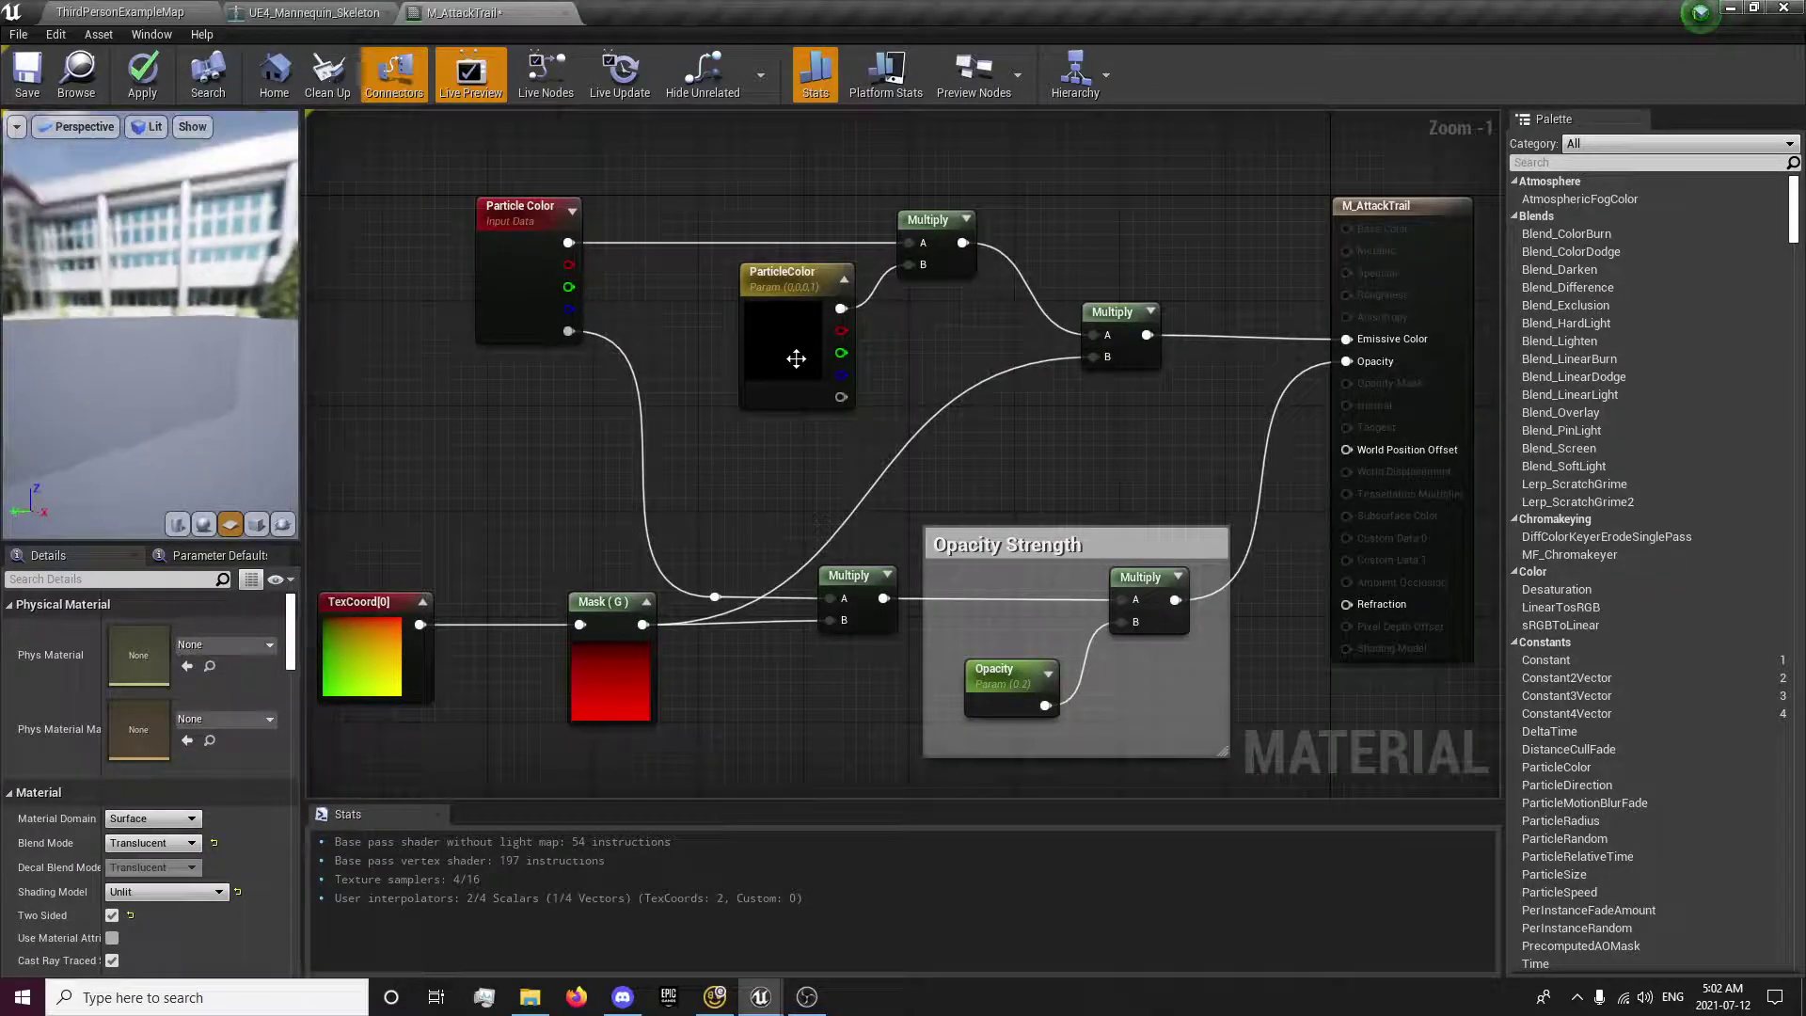
- Set the ParticleColor default to full white (1,1,1,1) and apply the M_AttackTrail changes
{"action": "left_click", "coordinate": [798, 358]}
{"action": "double_click", "coordinate": [798, 358]}
{"action": "left_click_drag", "start_coordinate": [1082, 583], "coordinate": [1082, 428]}
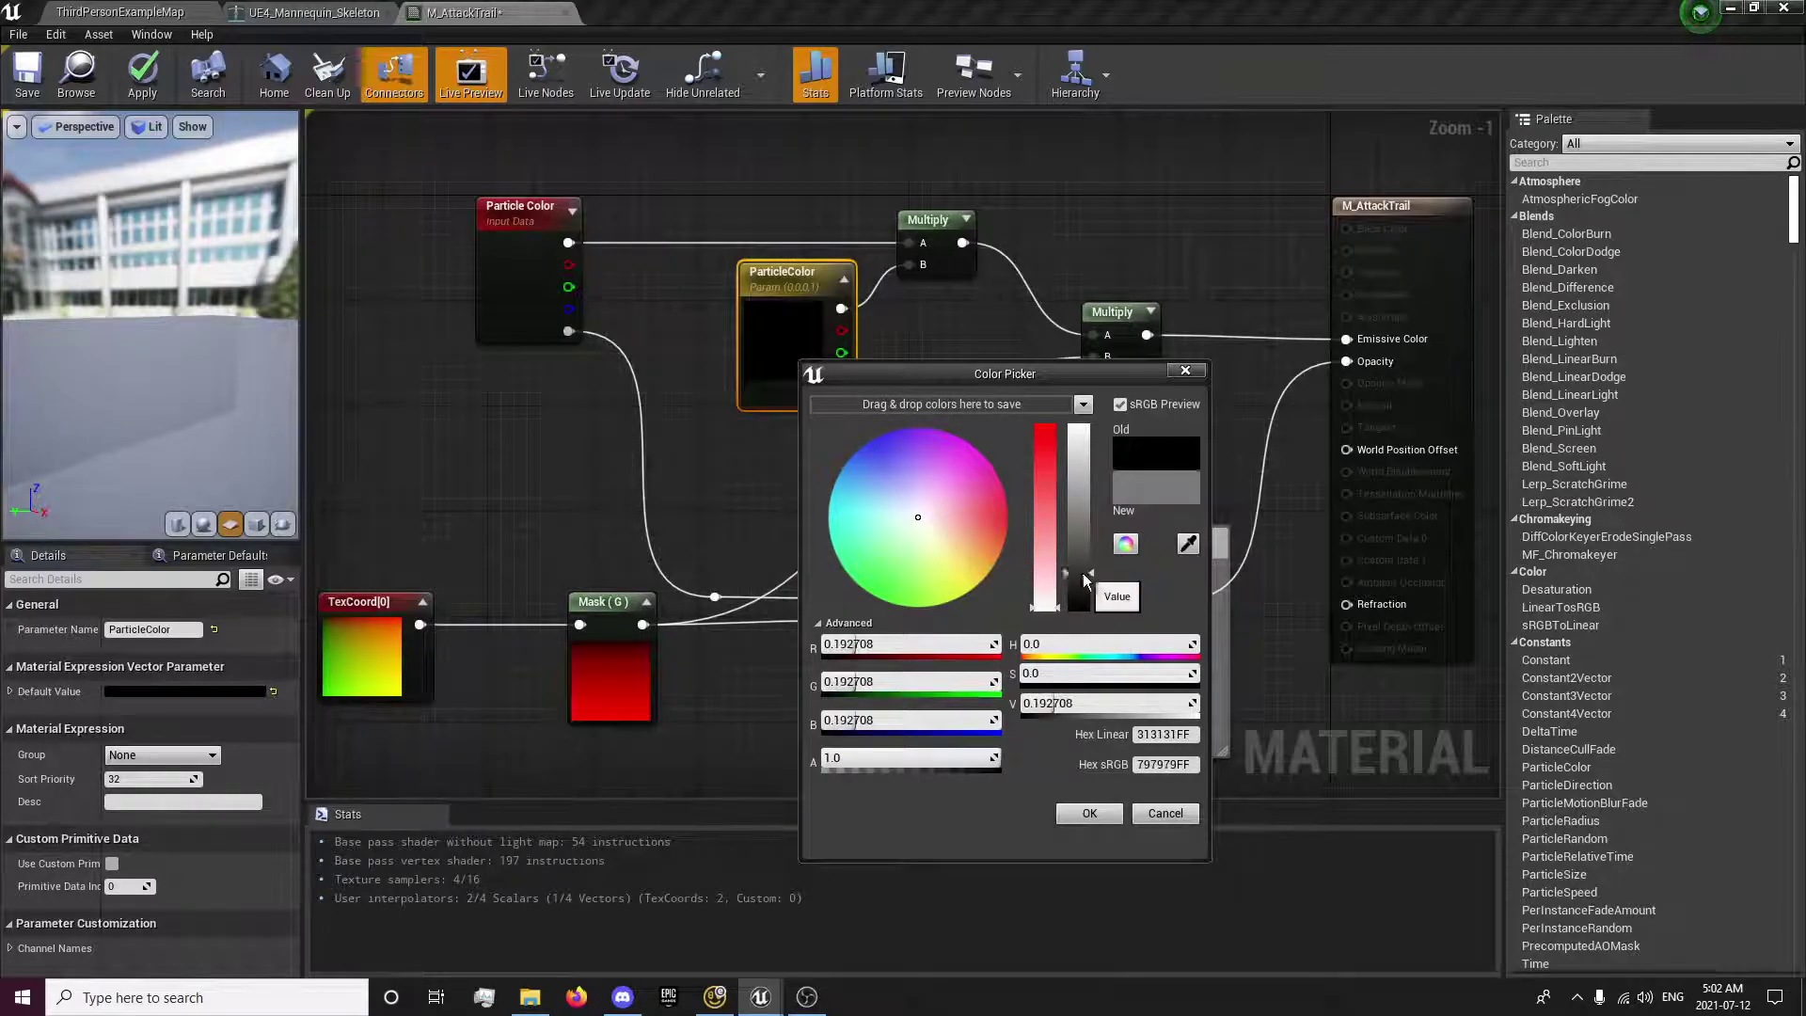
{"action": "left_click", "coordinate": [1088, 813]}
{"action": "mouse_move", "coordinate": [188, 376]}
{"action": "left_mouse_down"}
{"action": "mouse_move", "coordinate": [263, 381]}
{"action": "mouse_move", "coordinate": [178, 341]}
{"action": "left_mouse_up"}
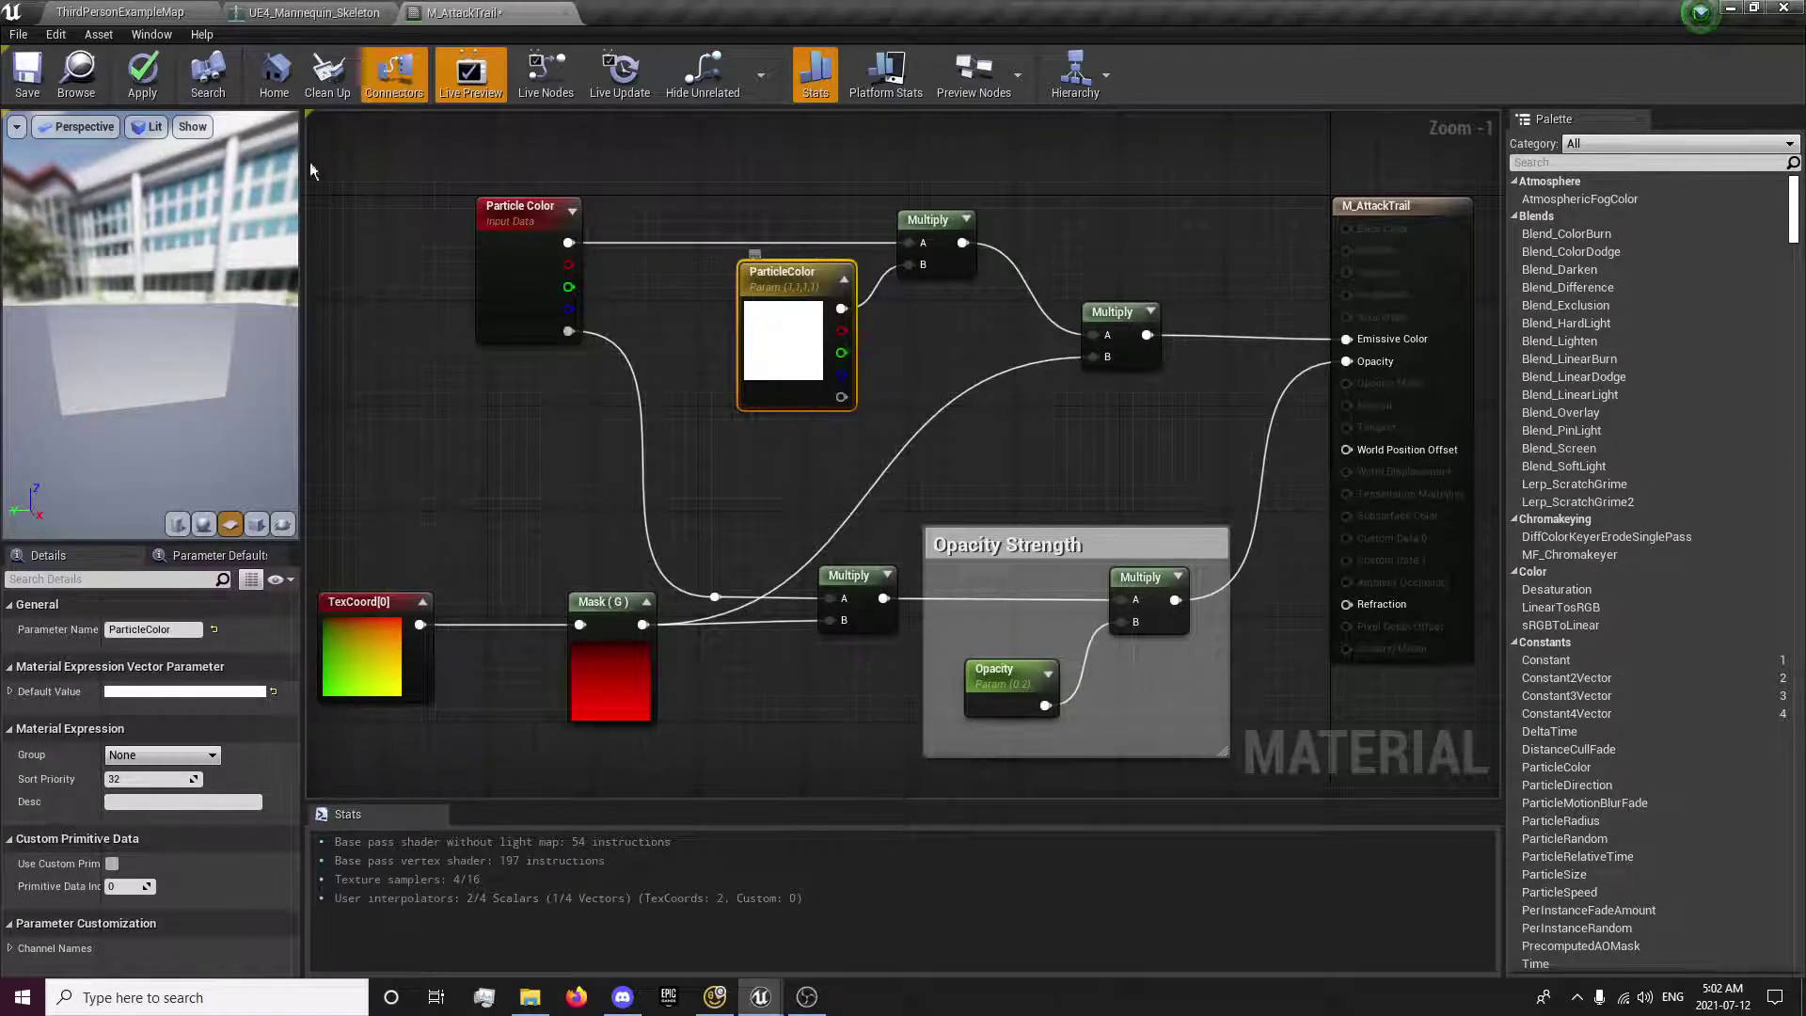
{"action": "left_click", "coordinate": [22, 80]}
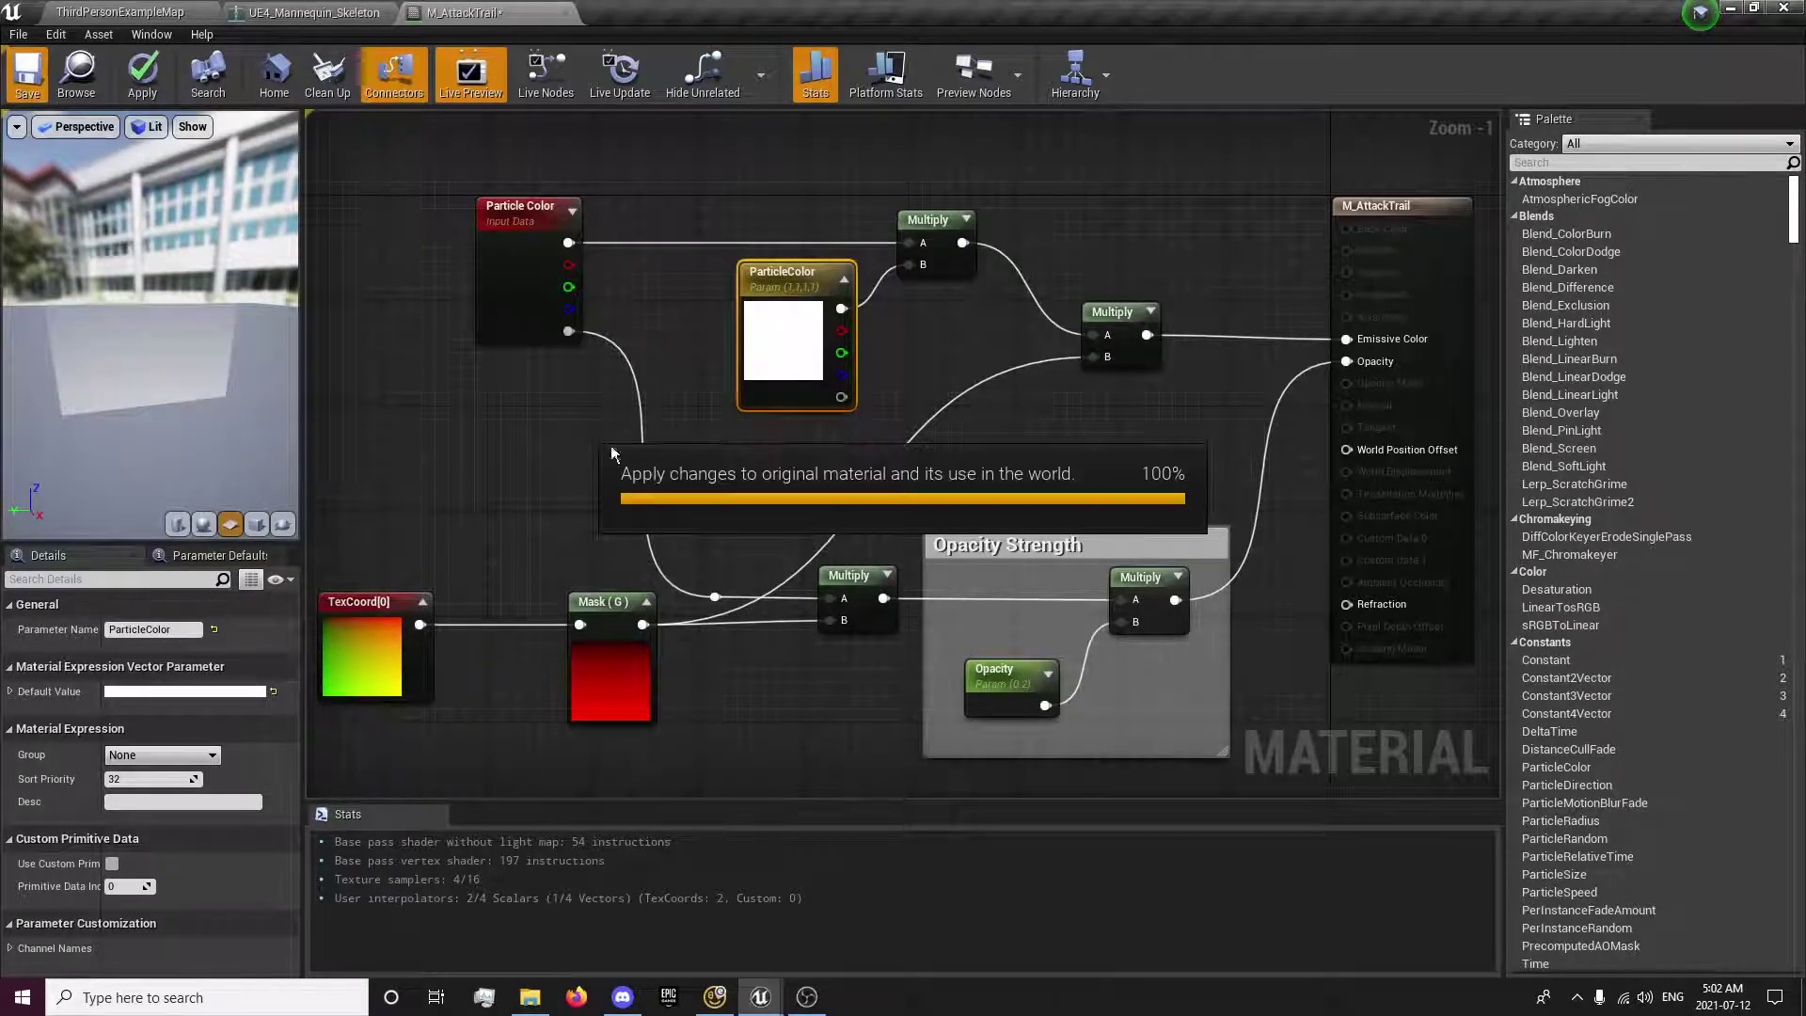
{"action": "left_click", "coordinate": [508, 455]}
{"action": "scroll", "coordinate": [508, 455], "scroll_direction": "down", "scroll_amount": 1}
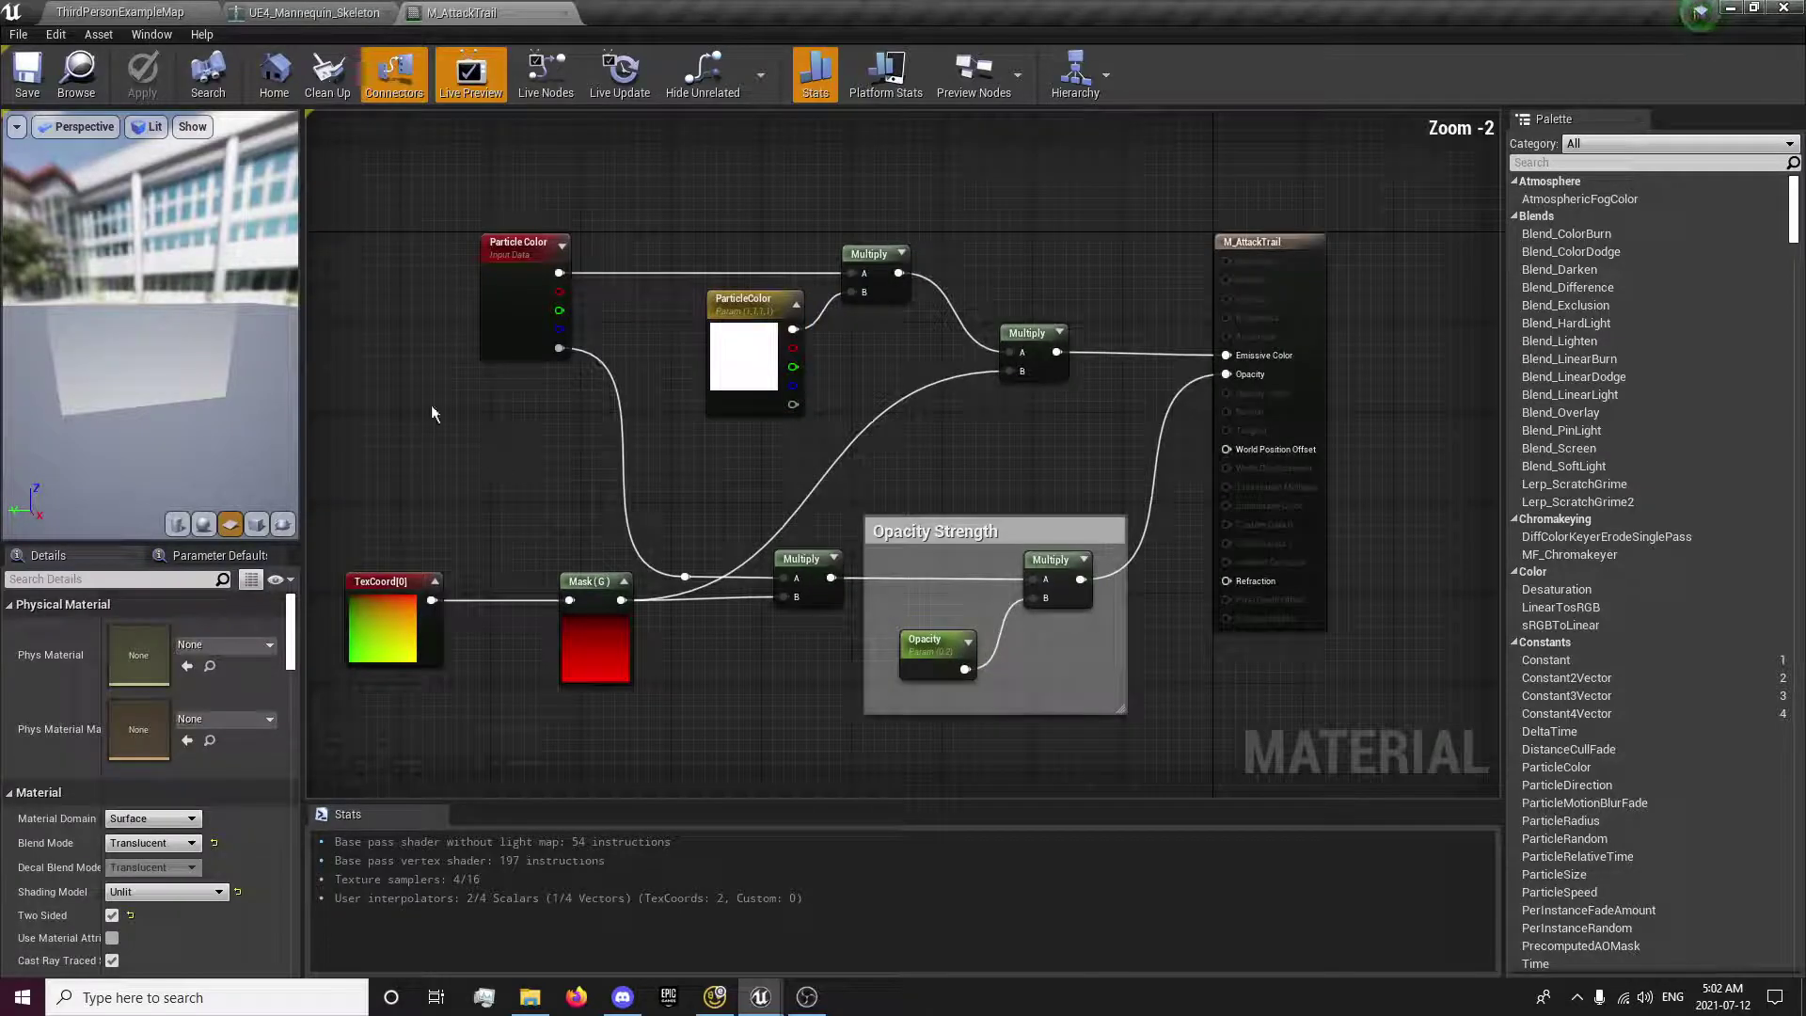
- Create a material instance of M_AttackTrail named MI_AttackTrail_Red and open it in the instance editor
{"action": "left_click", "coordinate": [169, 11]}
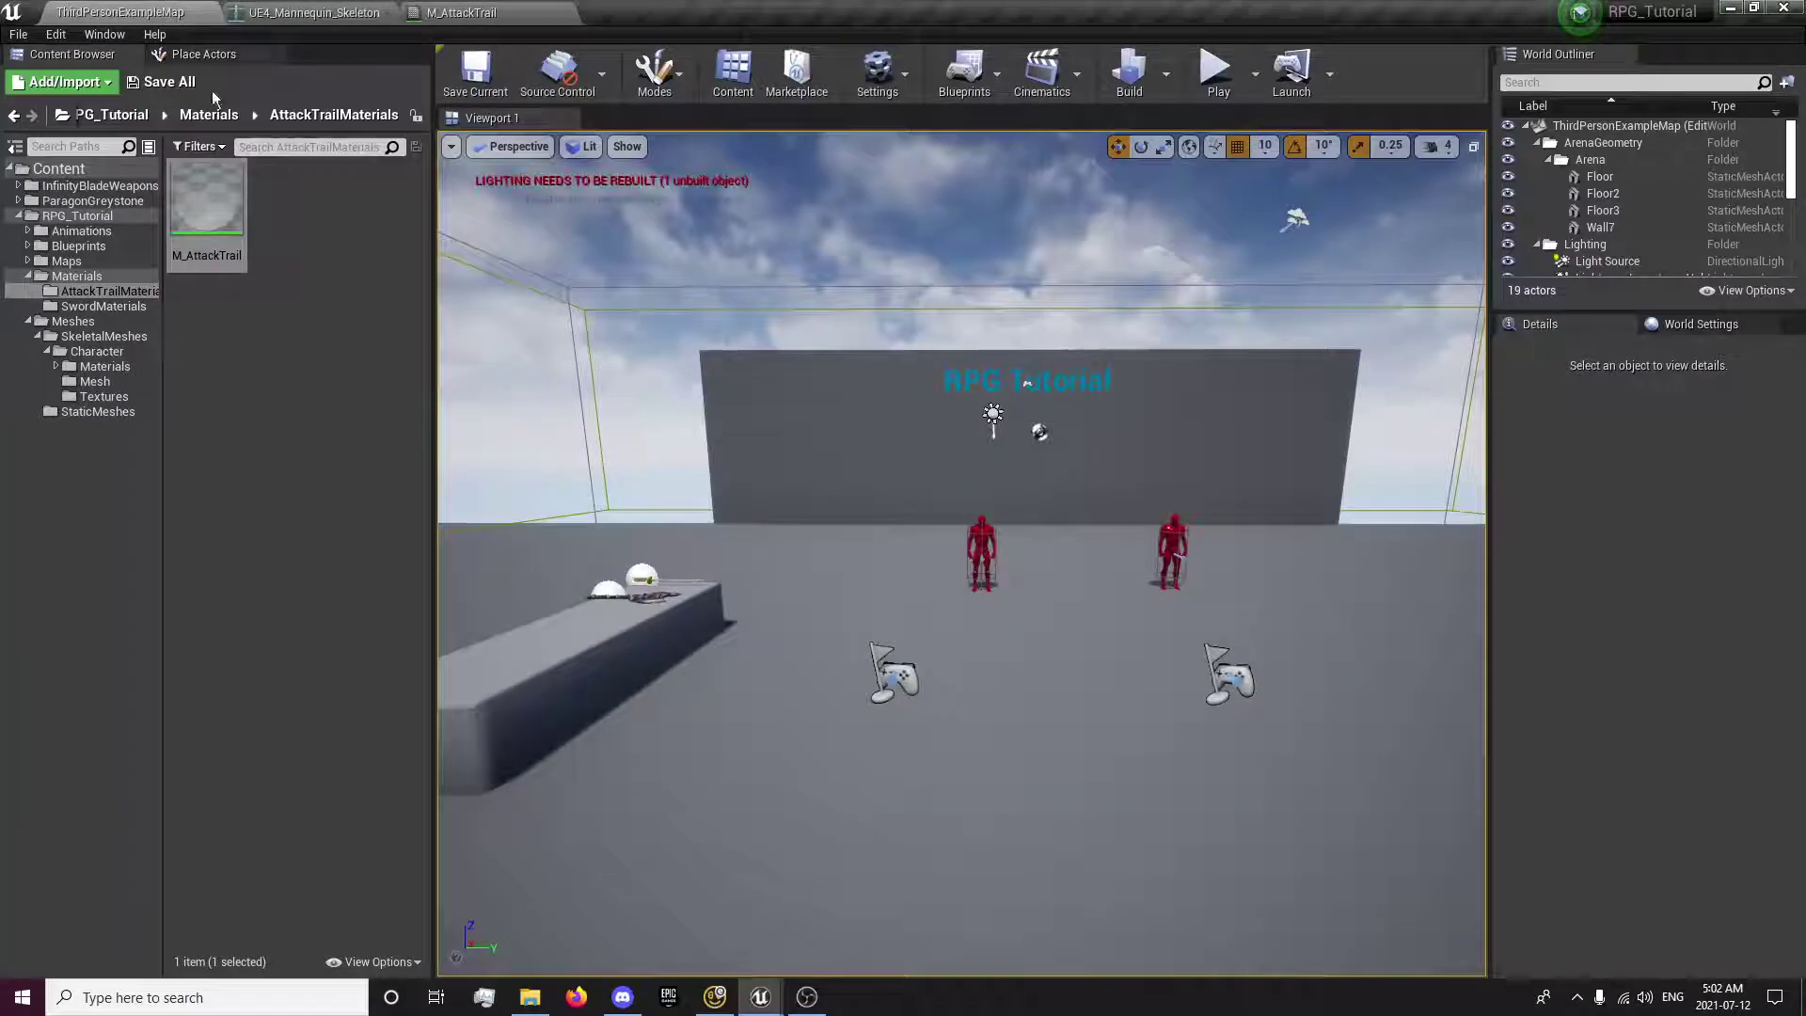
{"action": "right_click", "coordinate": [224, 204]}
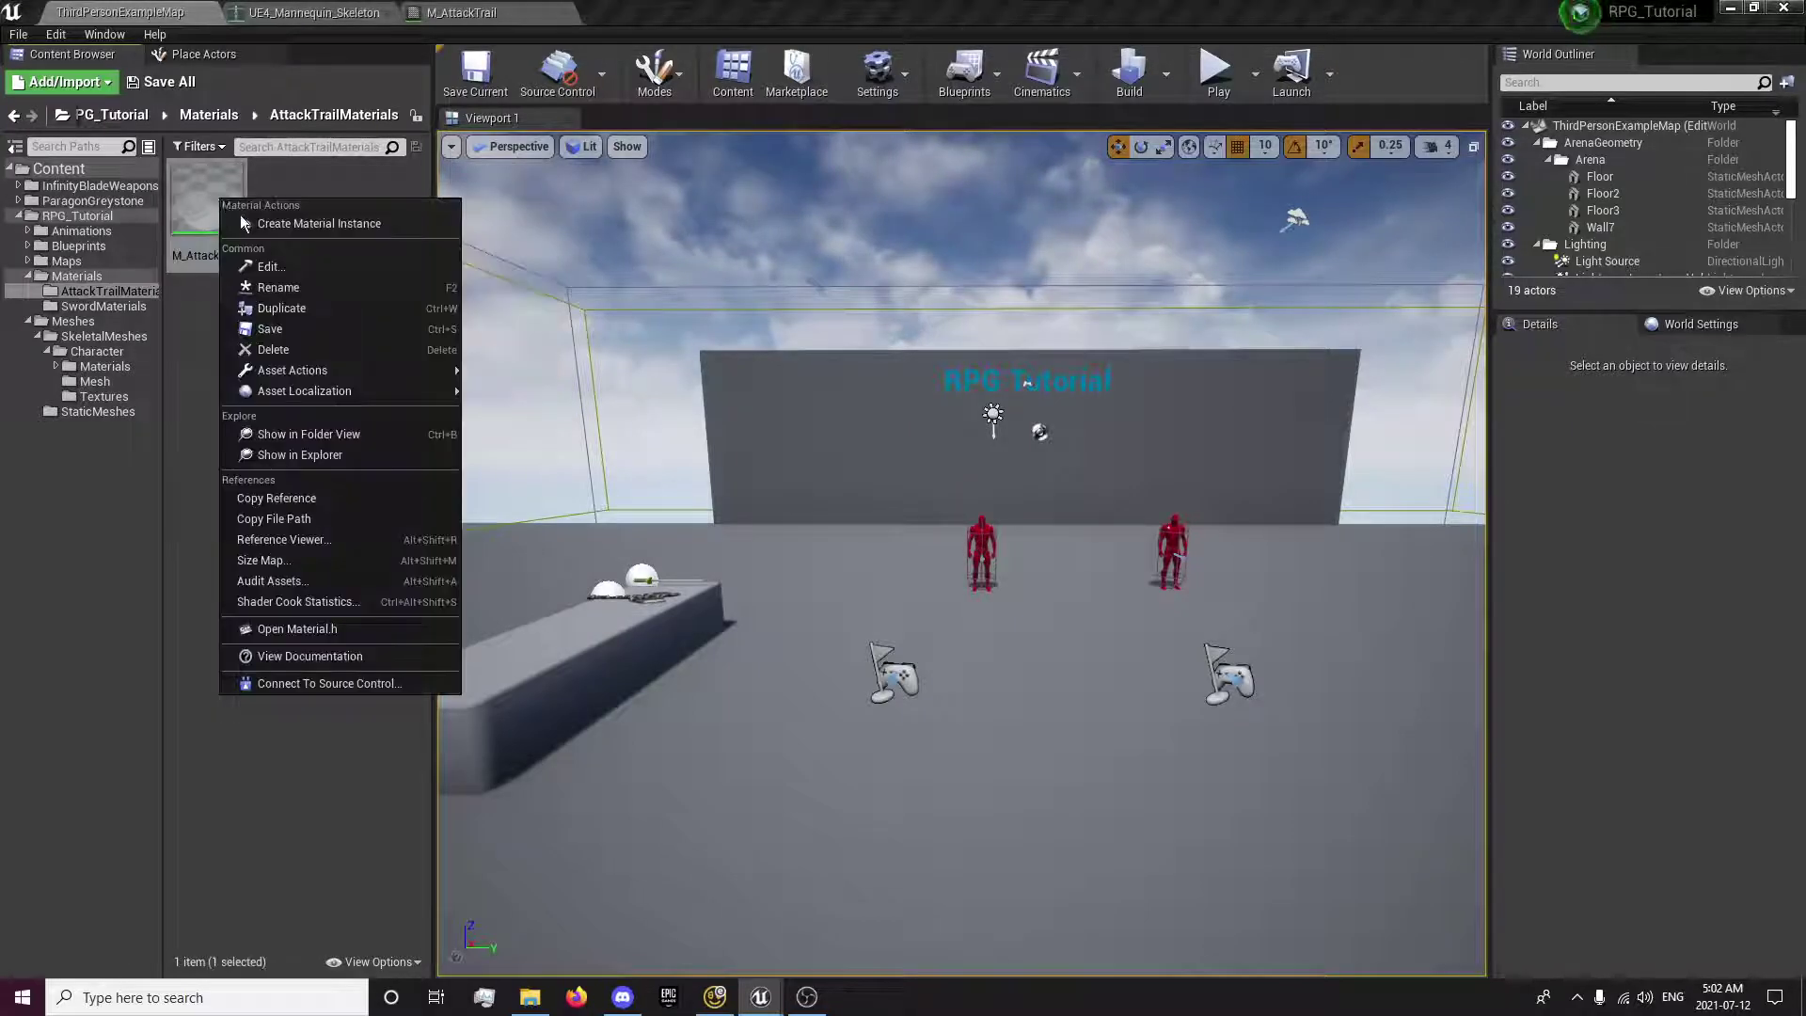
{"action": "left_click", "coordinate": [262, 224]}
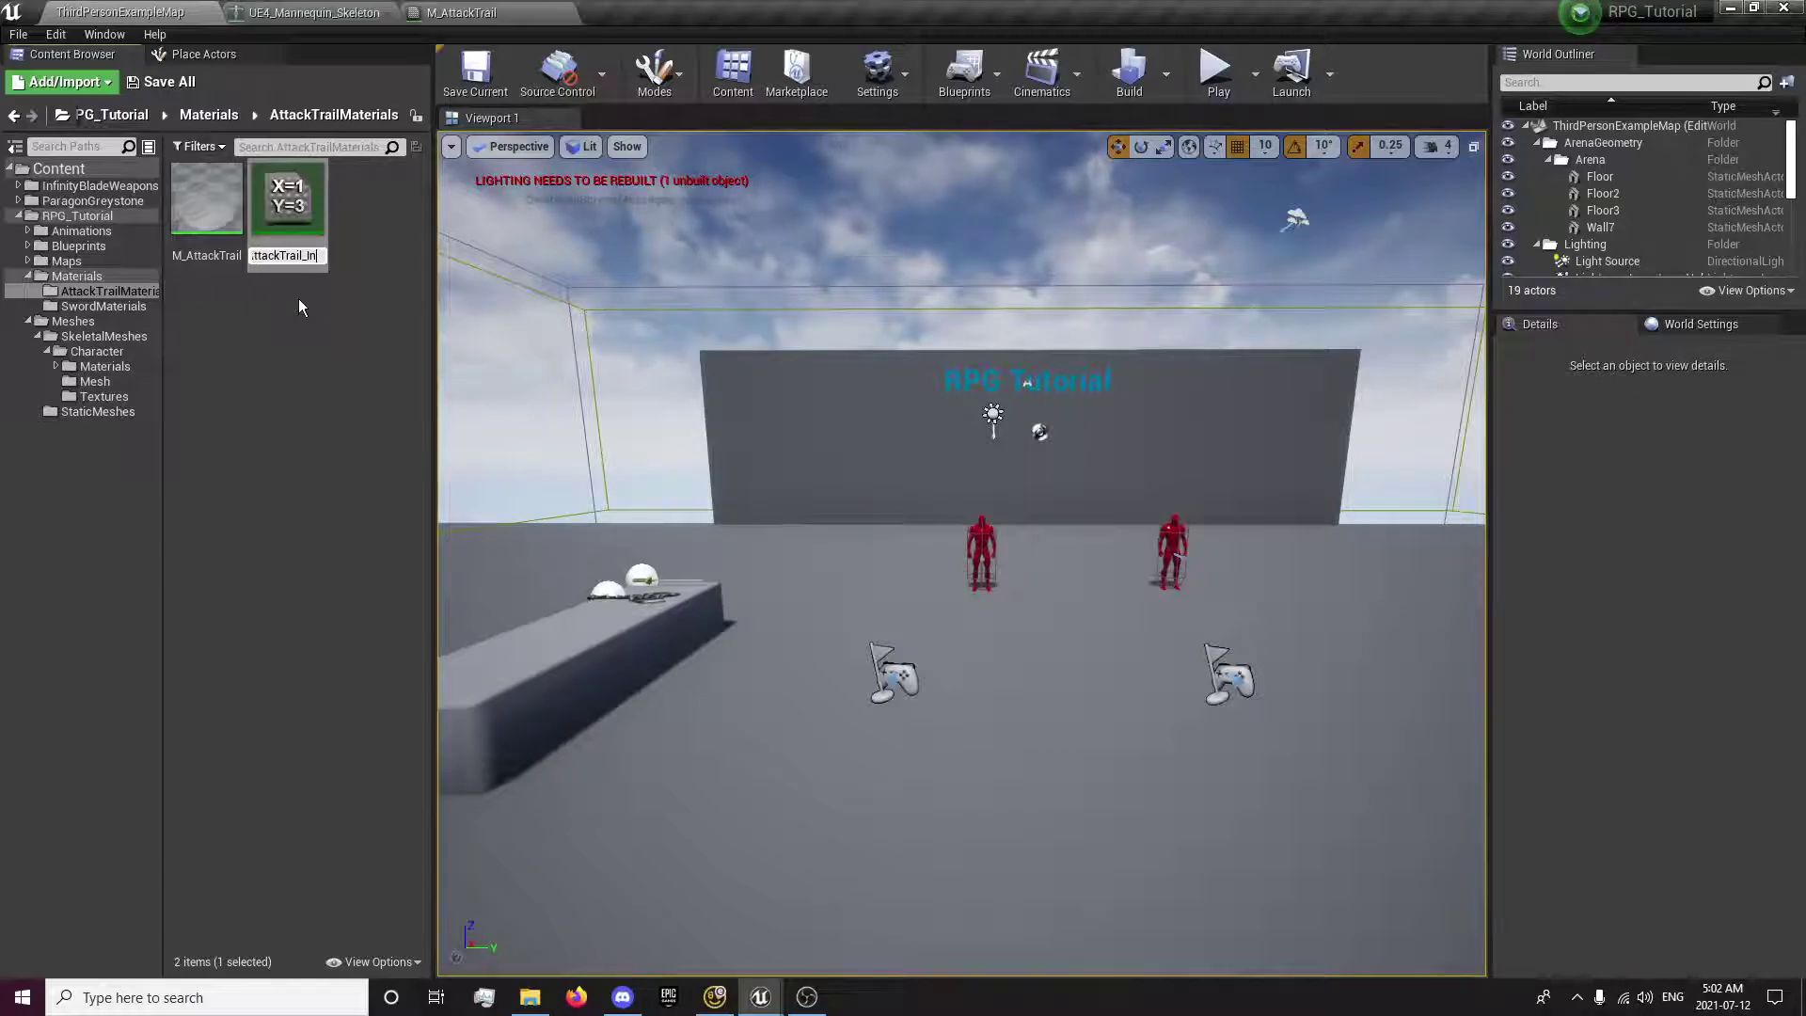
{"action": "key", "text": "ctrl+a"}
{"action": "key", "text": "BackSpace"}
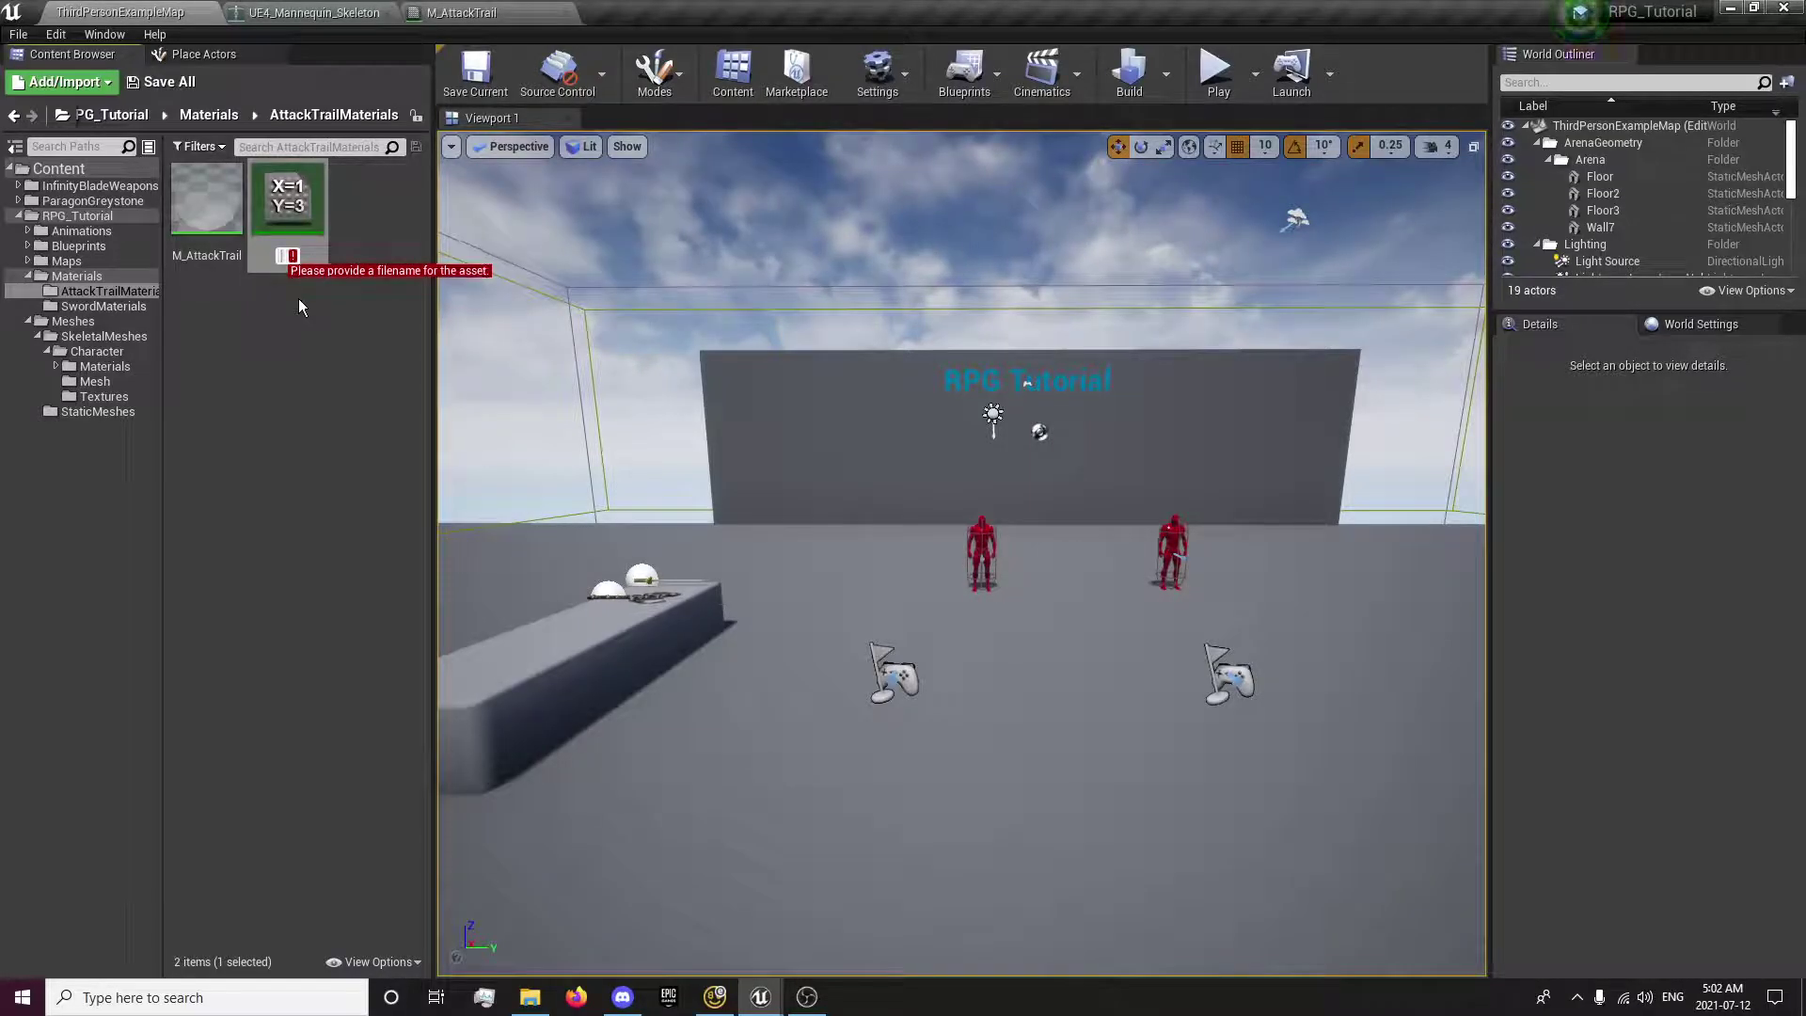
{"action": "type", "text": "MI"}
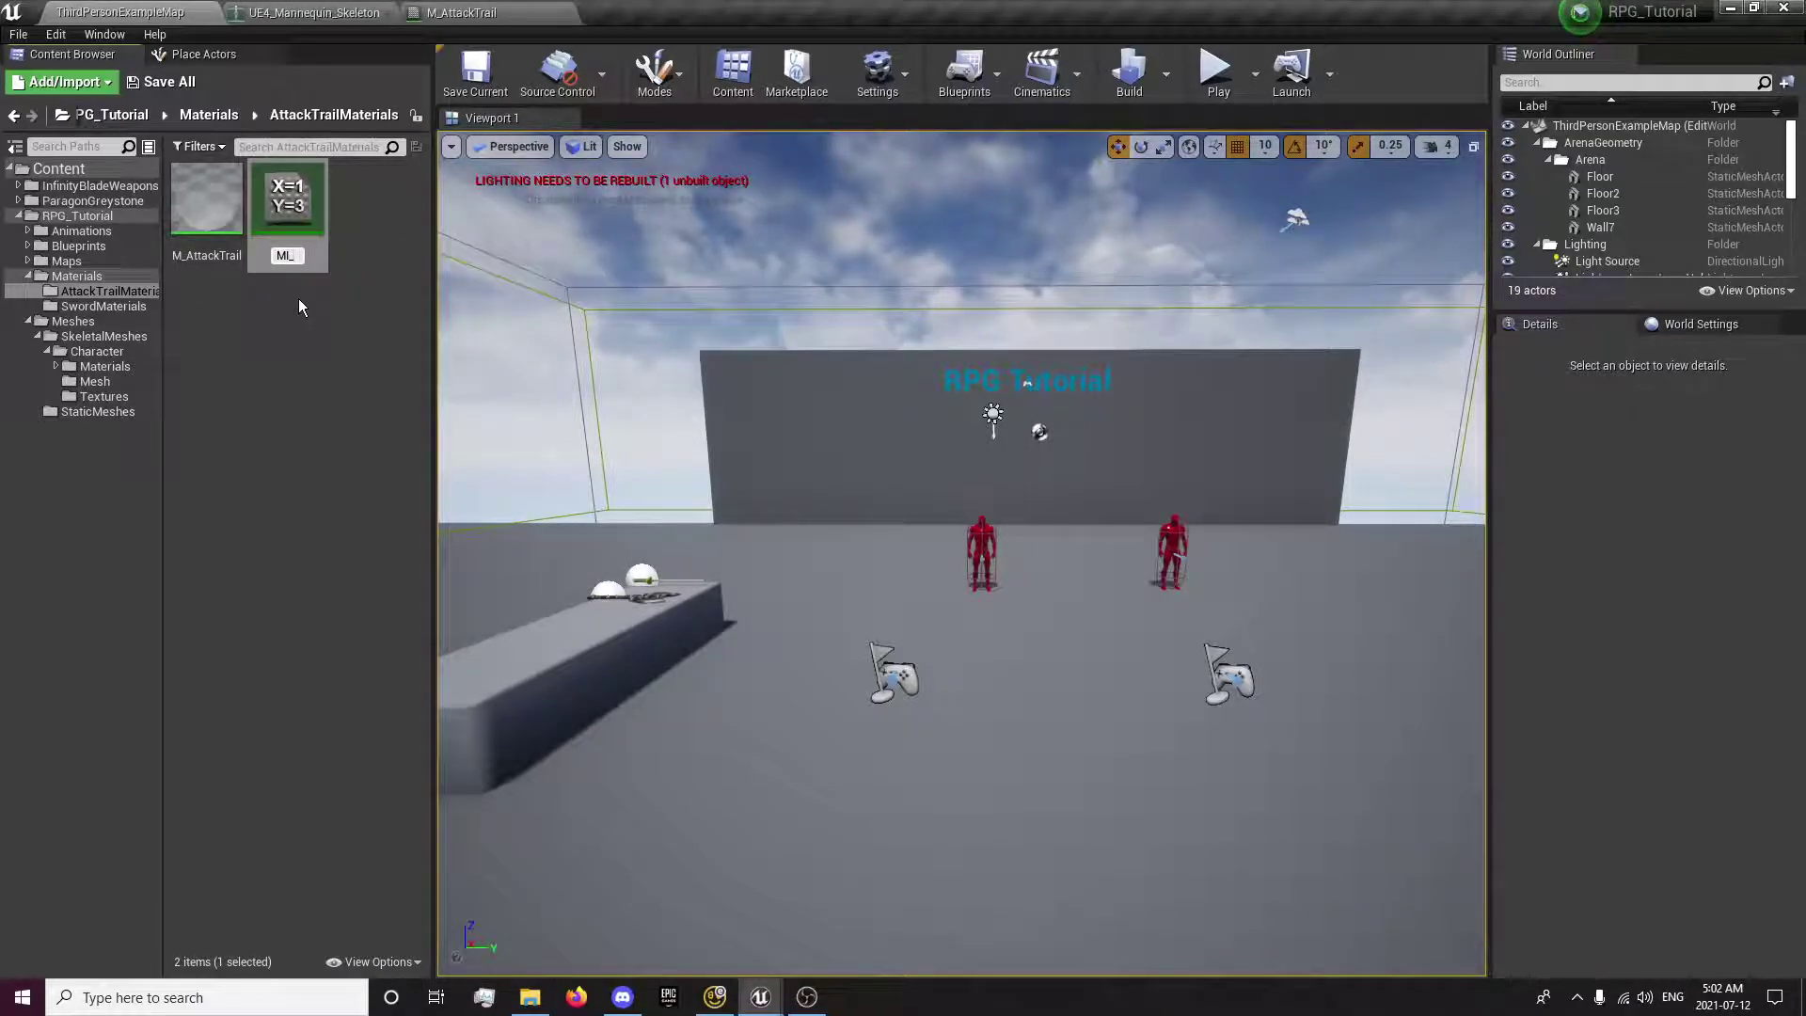
{"action": "type", "text": "_AttackTrail"}
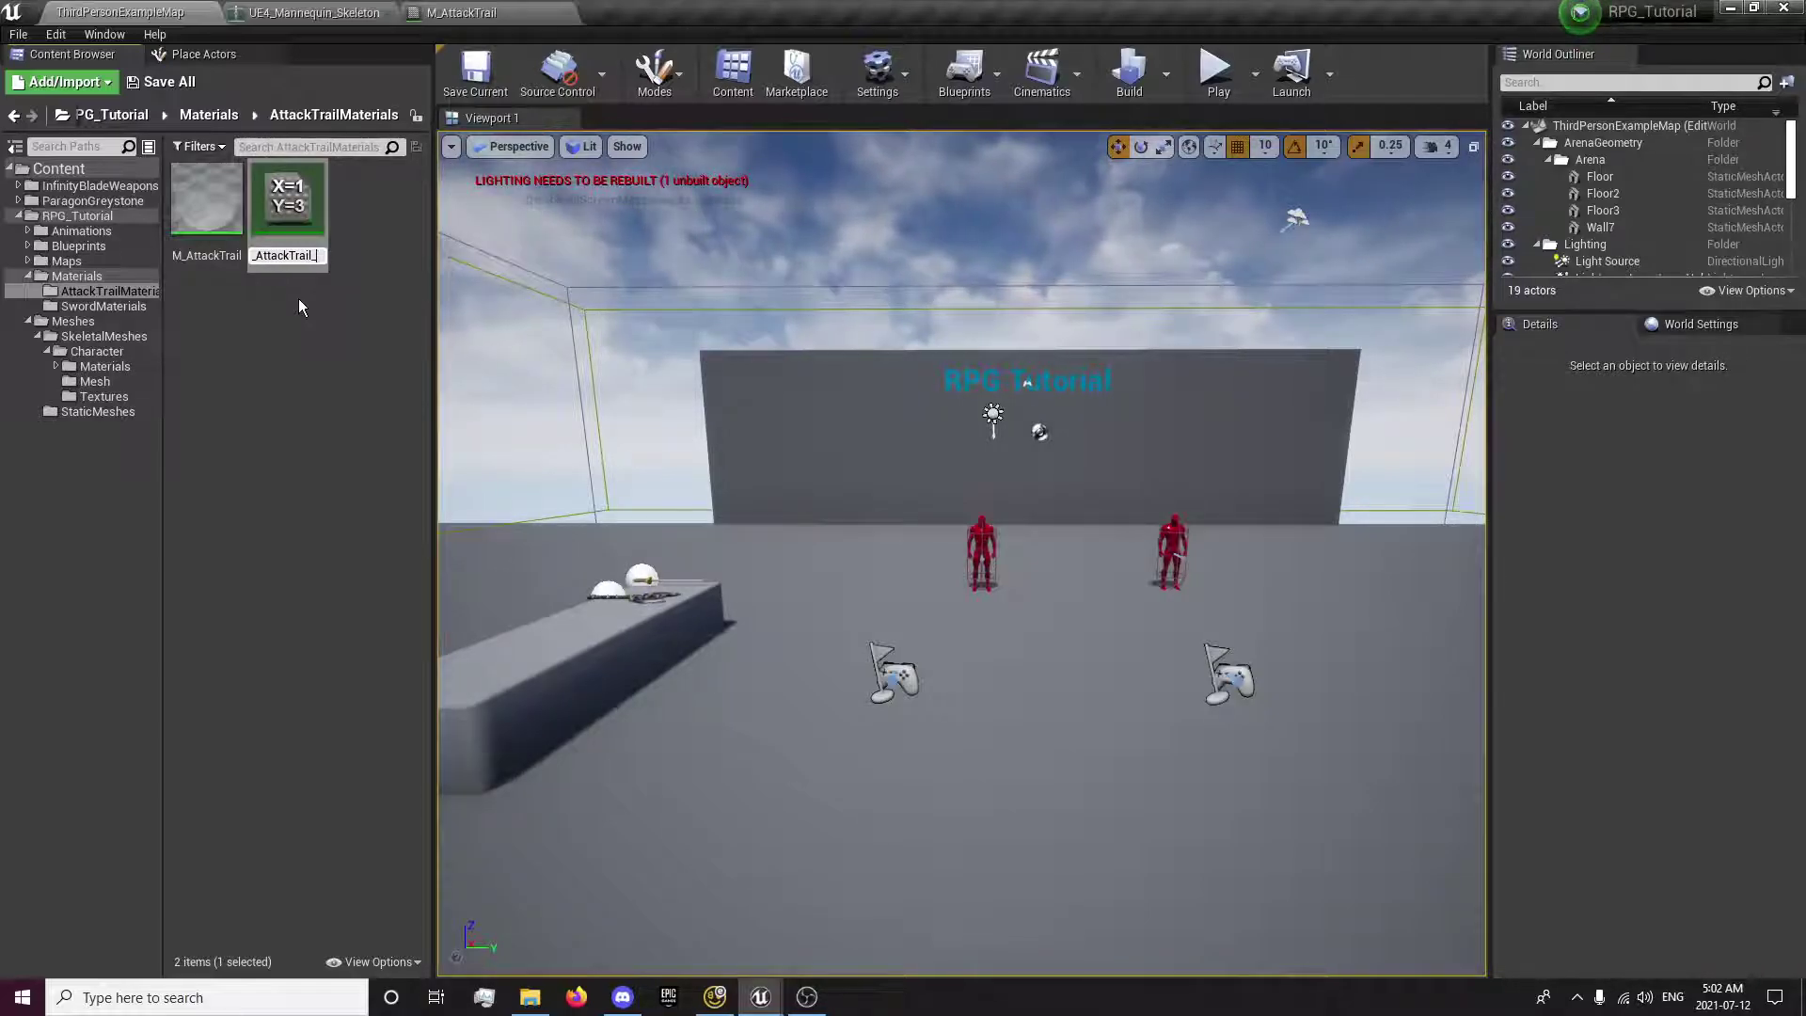
{"action": "type", "text": "_Red"}
{"action": "key", "text": "Return"}
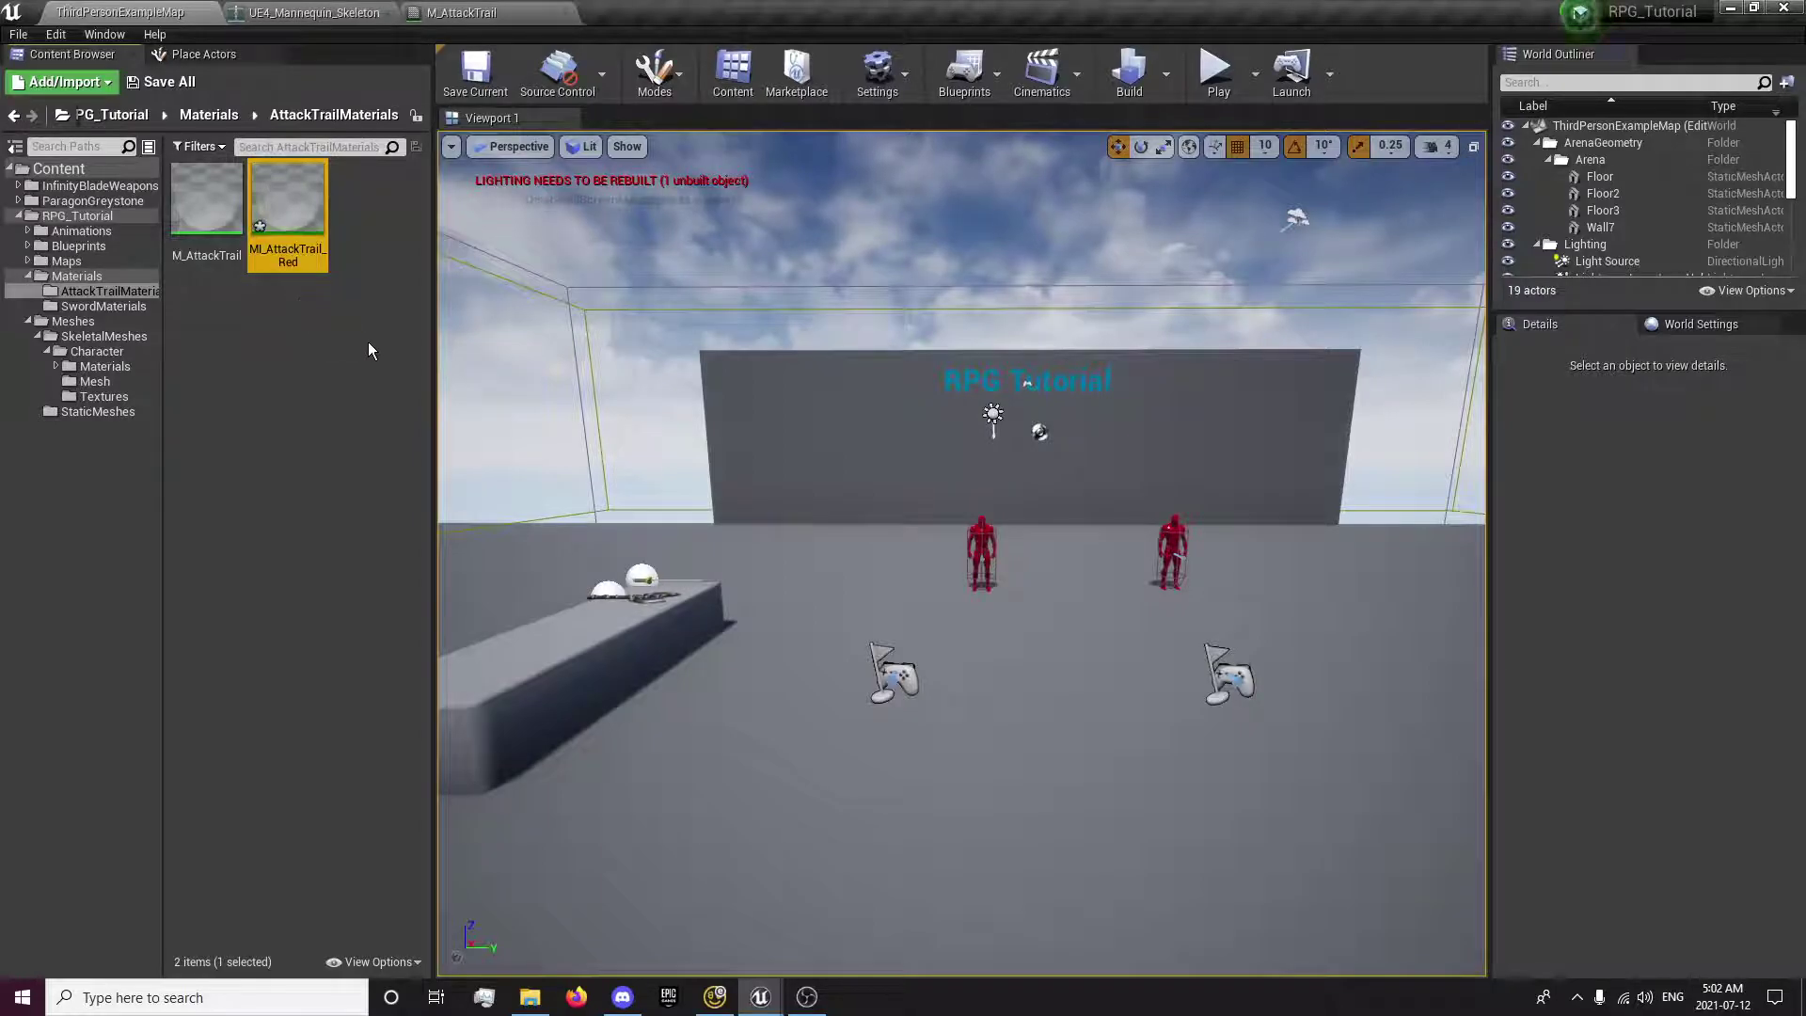
{"action": "double_click", "coordinate": [318, 220]}
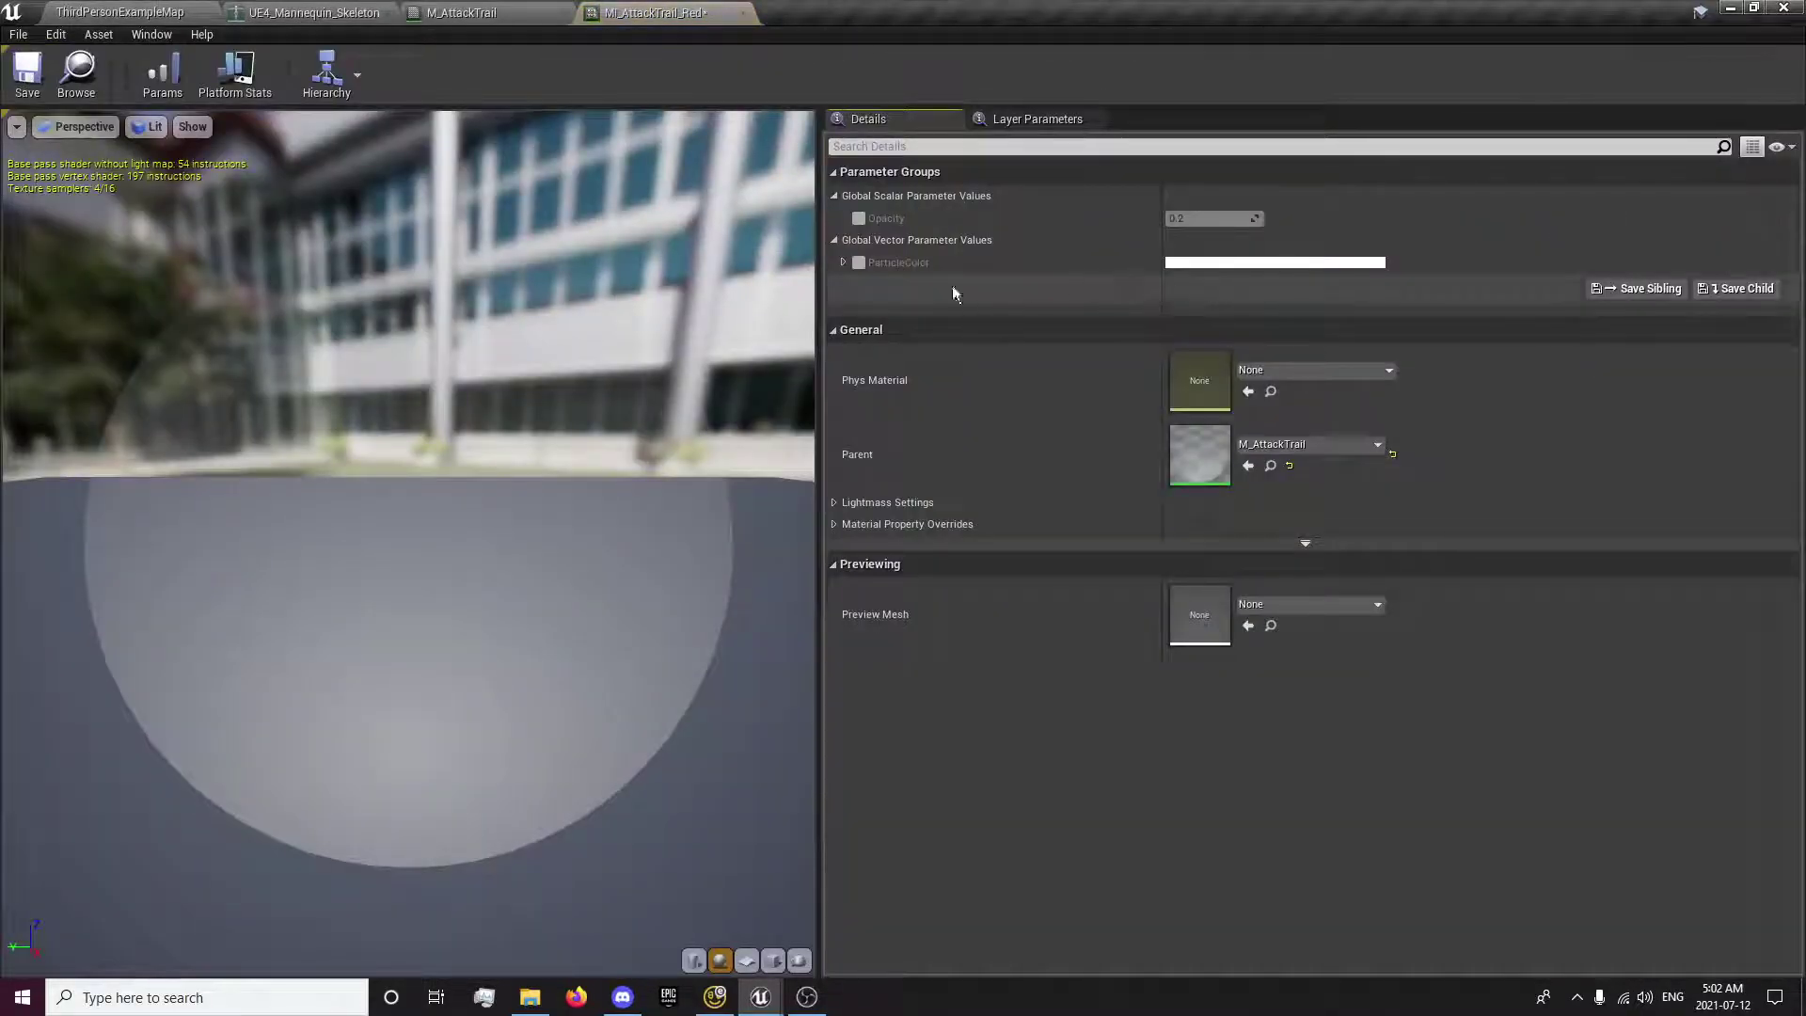
- Enable the ParticleColor and Opacity overrides and set the particle colour to red (Hex FF003A)
{"action": "left_click", "coordinate": [859, 264]}
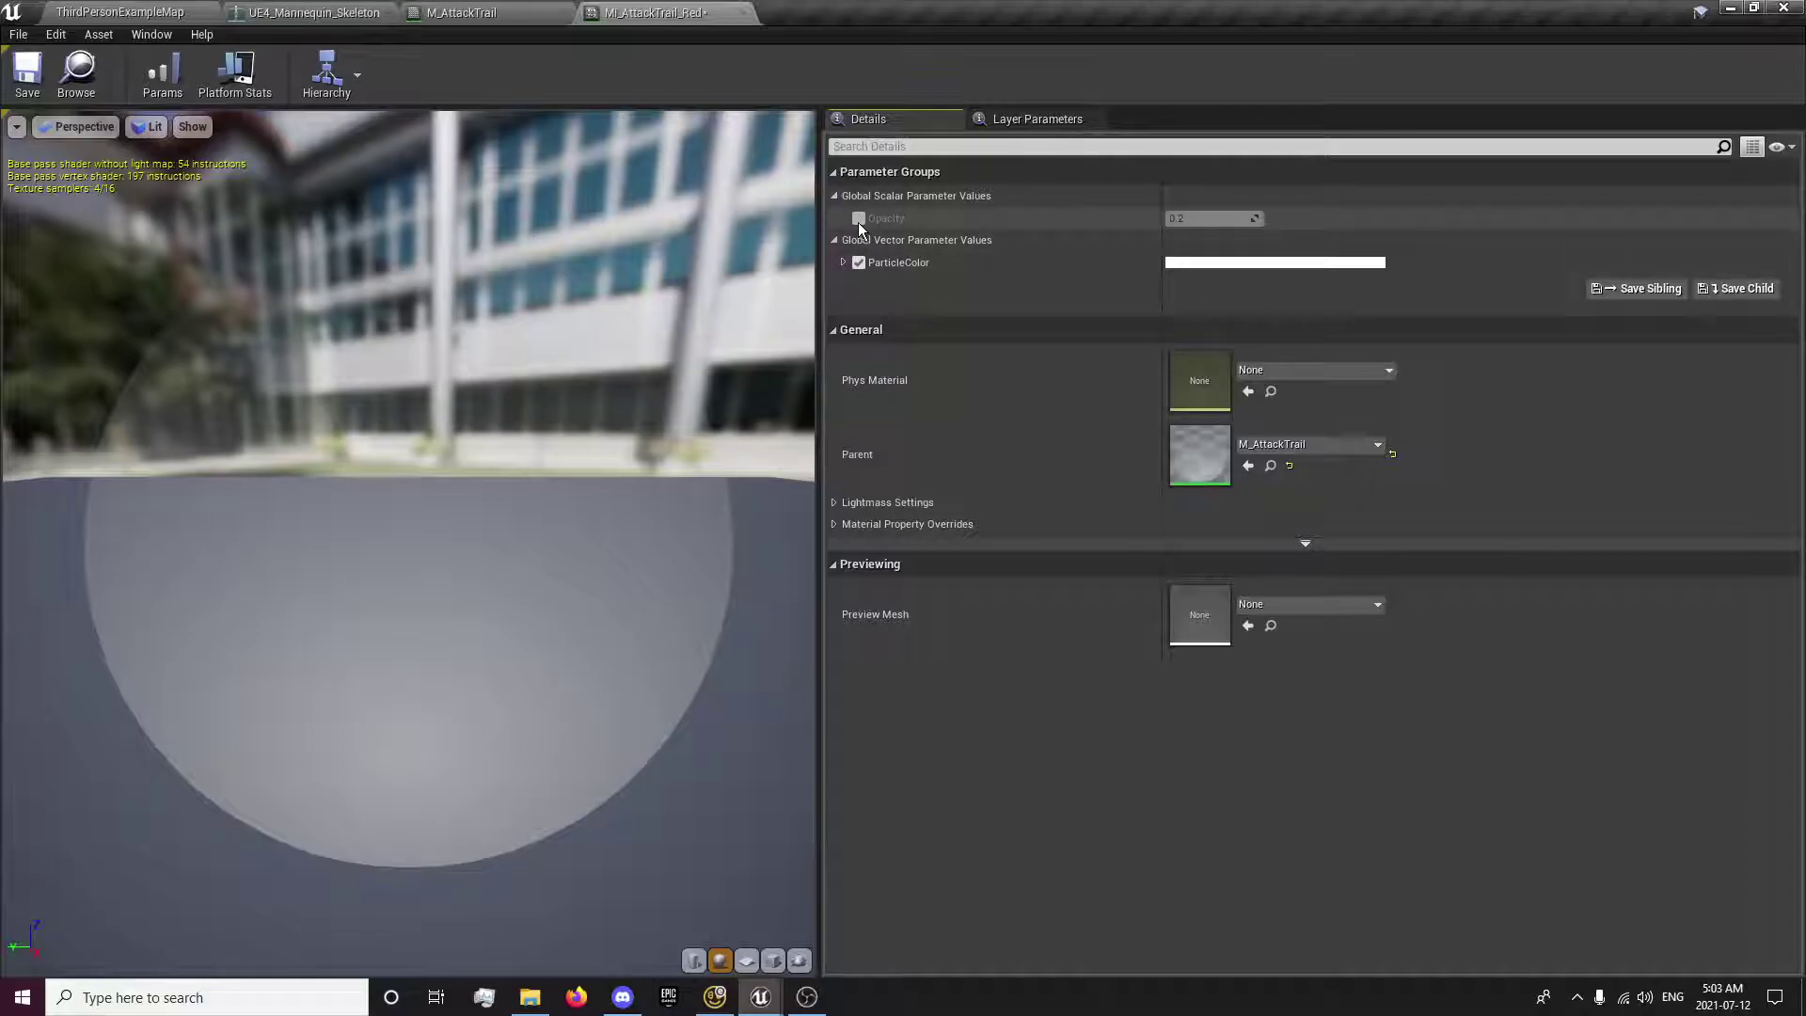
{"action": "left_click", "coordinate": [858, 219]}
{"action": "left_click", "coordinate": [1188, 264]}
{"action": "left_click_drag", "start_coordinate": [1328, 364], "coordinate": [1469, 337]}
{"action": "left_click", "coordinate": [1465, 389]}
{"action": "left_click_drag", "start_coordinate": [1381, 440], "coordinate": [1414, 420]}
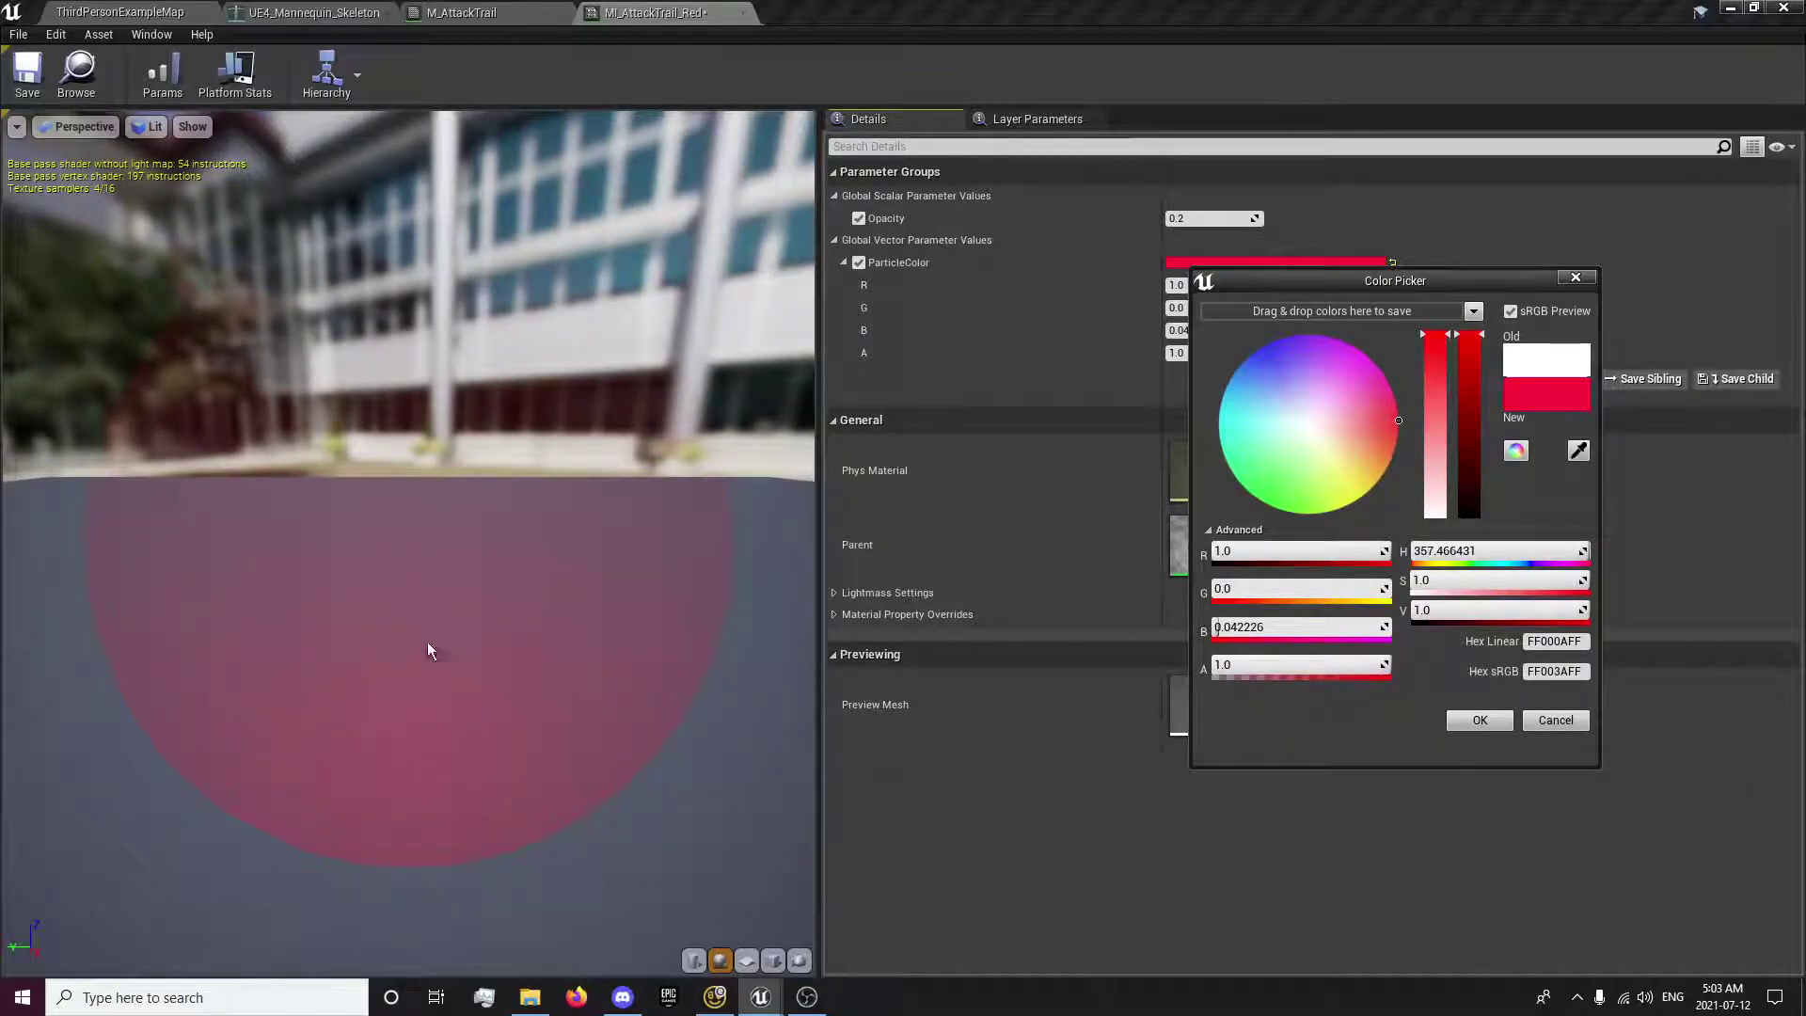
{"action": "left_click", "coordinate": [1475, 722]}
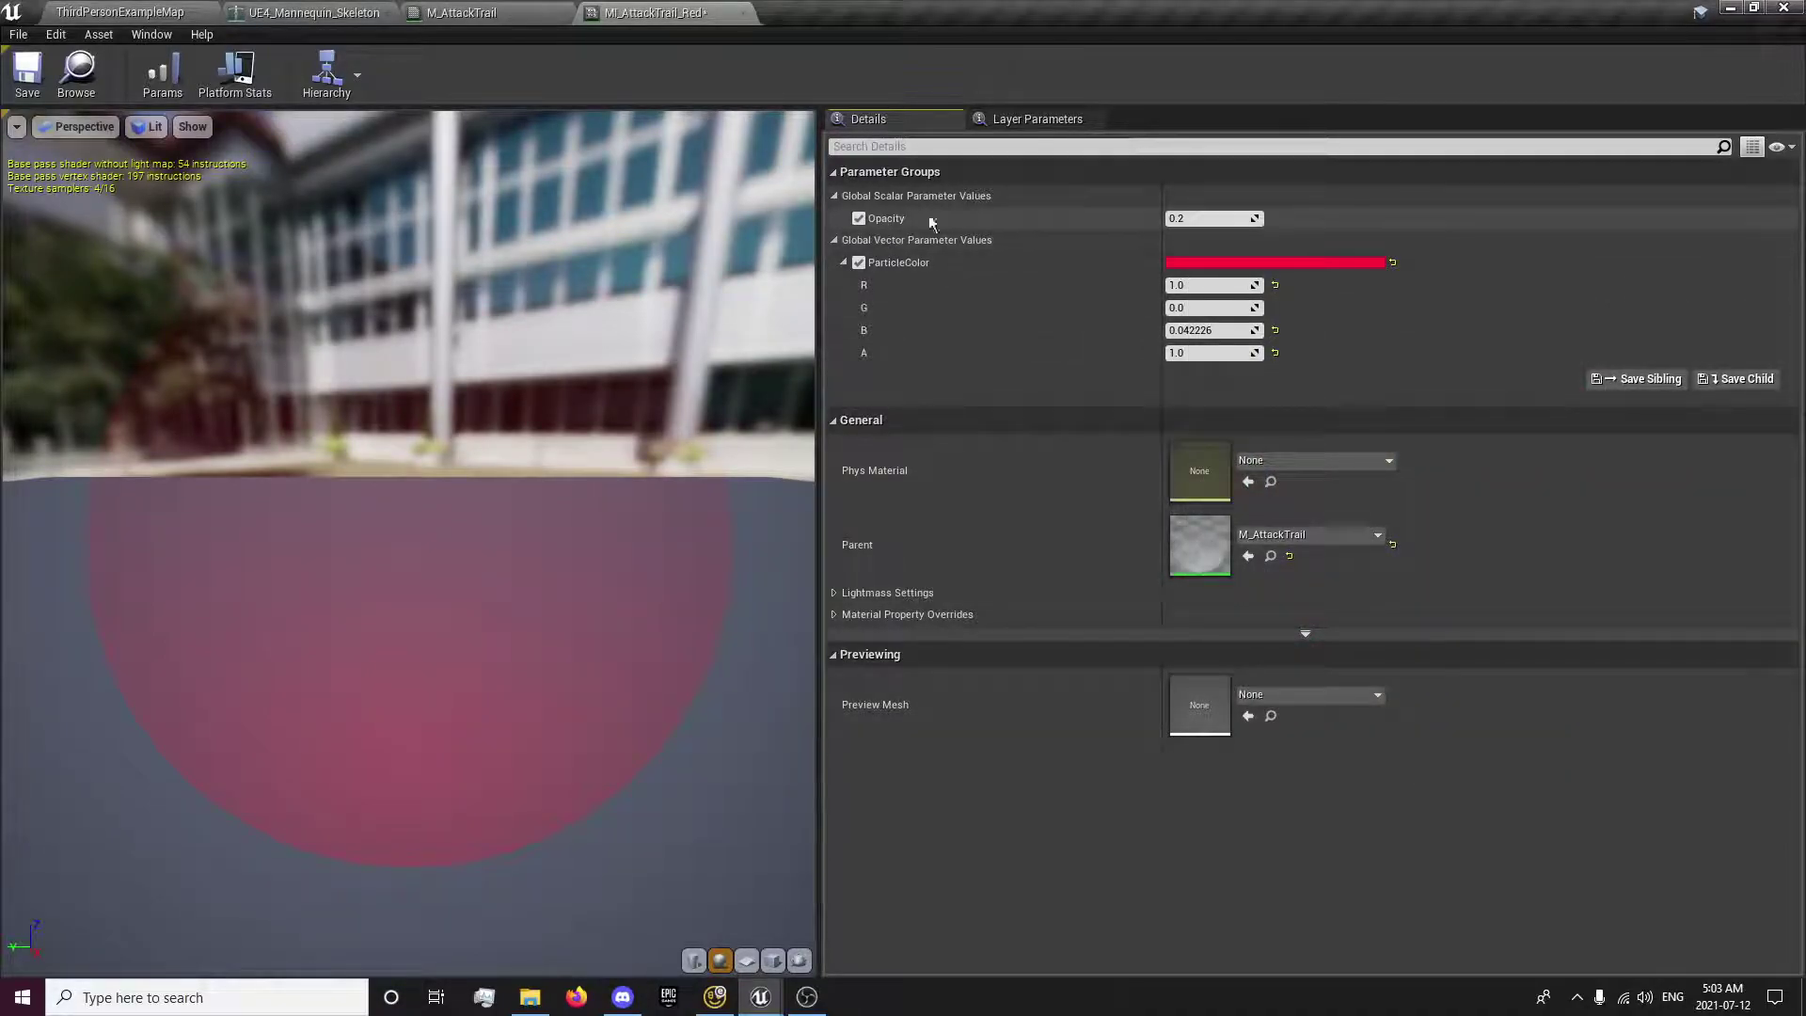
- Set the Opacity override to 0.2 and save MI_AttackTrail_Red
{"action": "left_click", "coordinate": [1207, 217]}
{"action": "type", "text": "1"}
{"action": "key", "text": "Return"}
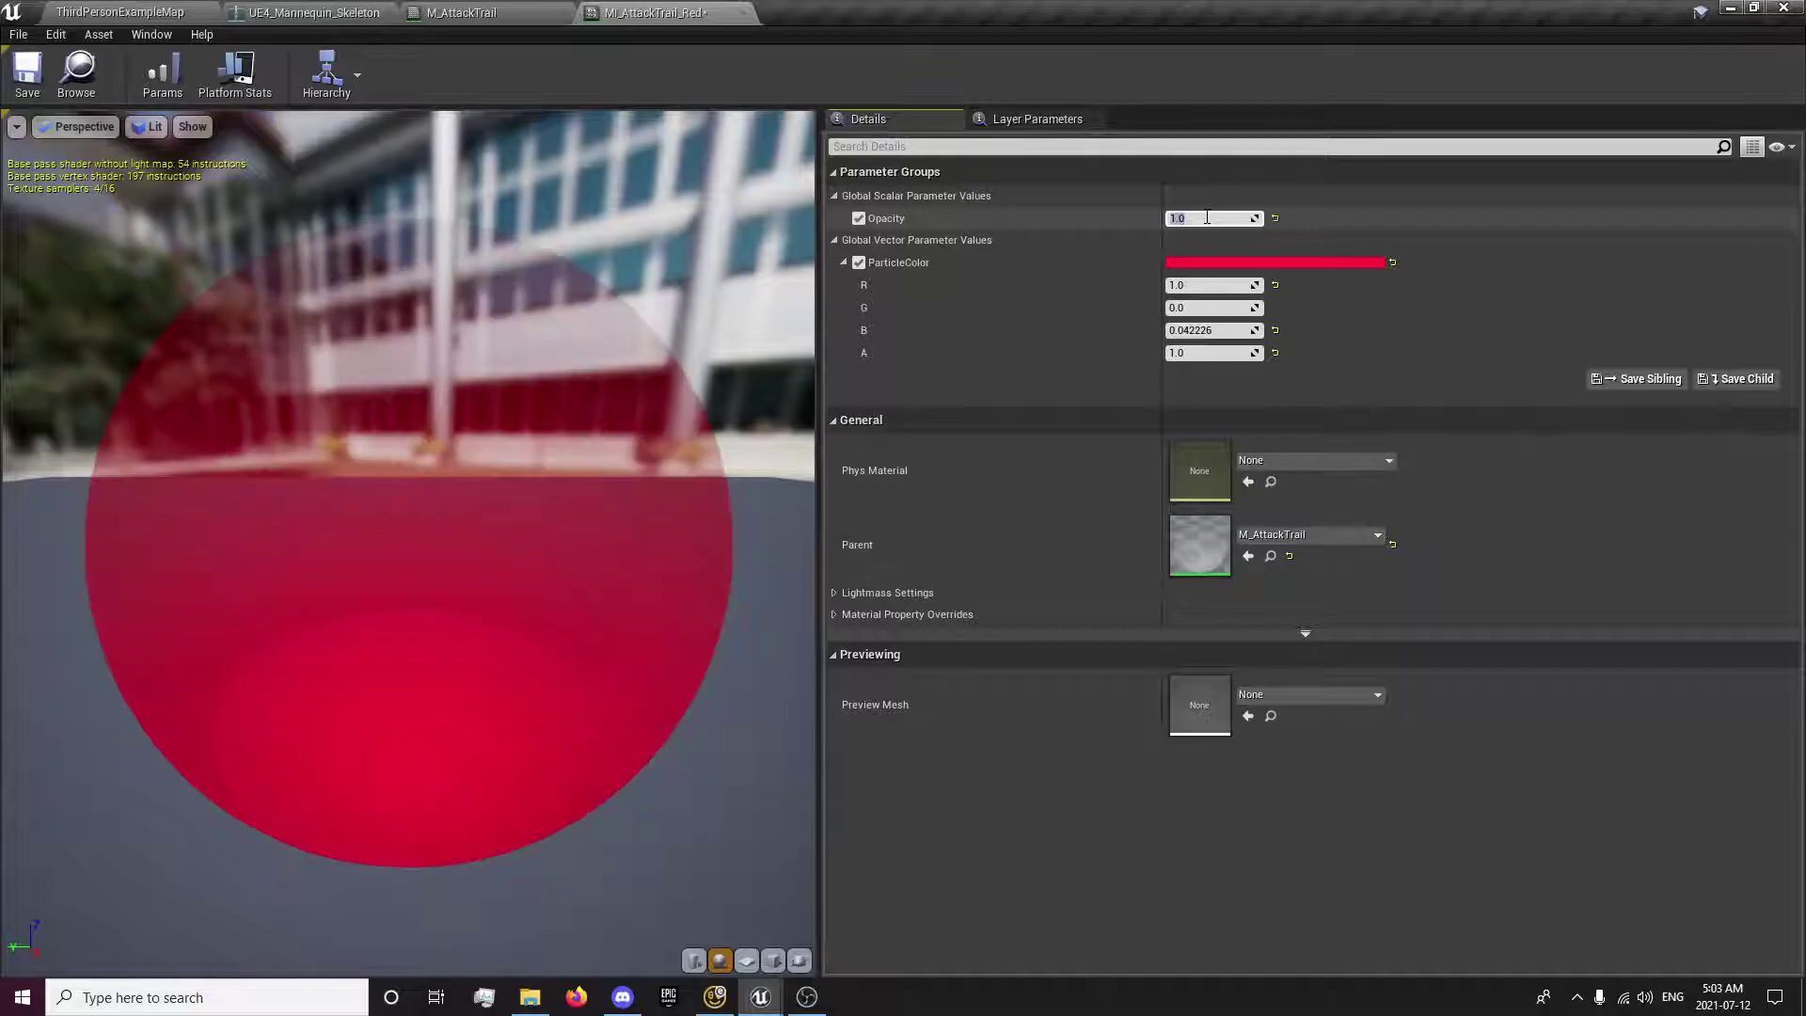
{"action": "type", "text": "2"}
{"action": "key", "text": "Return"}
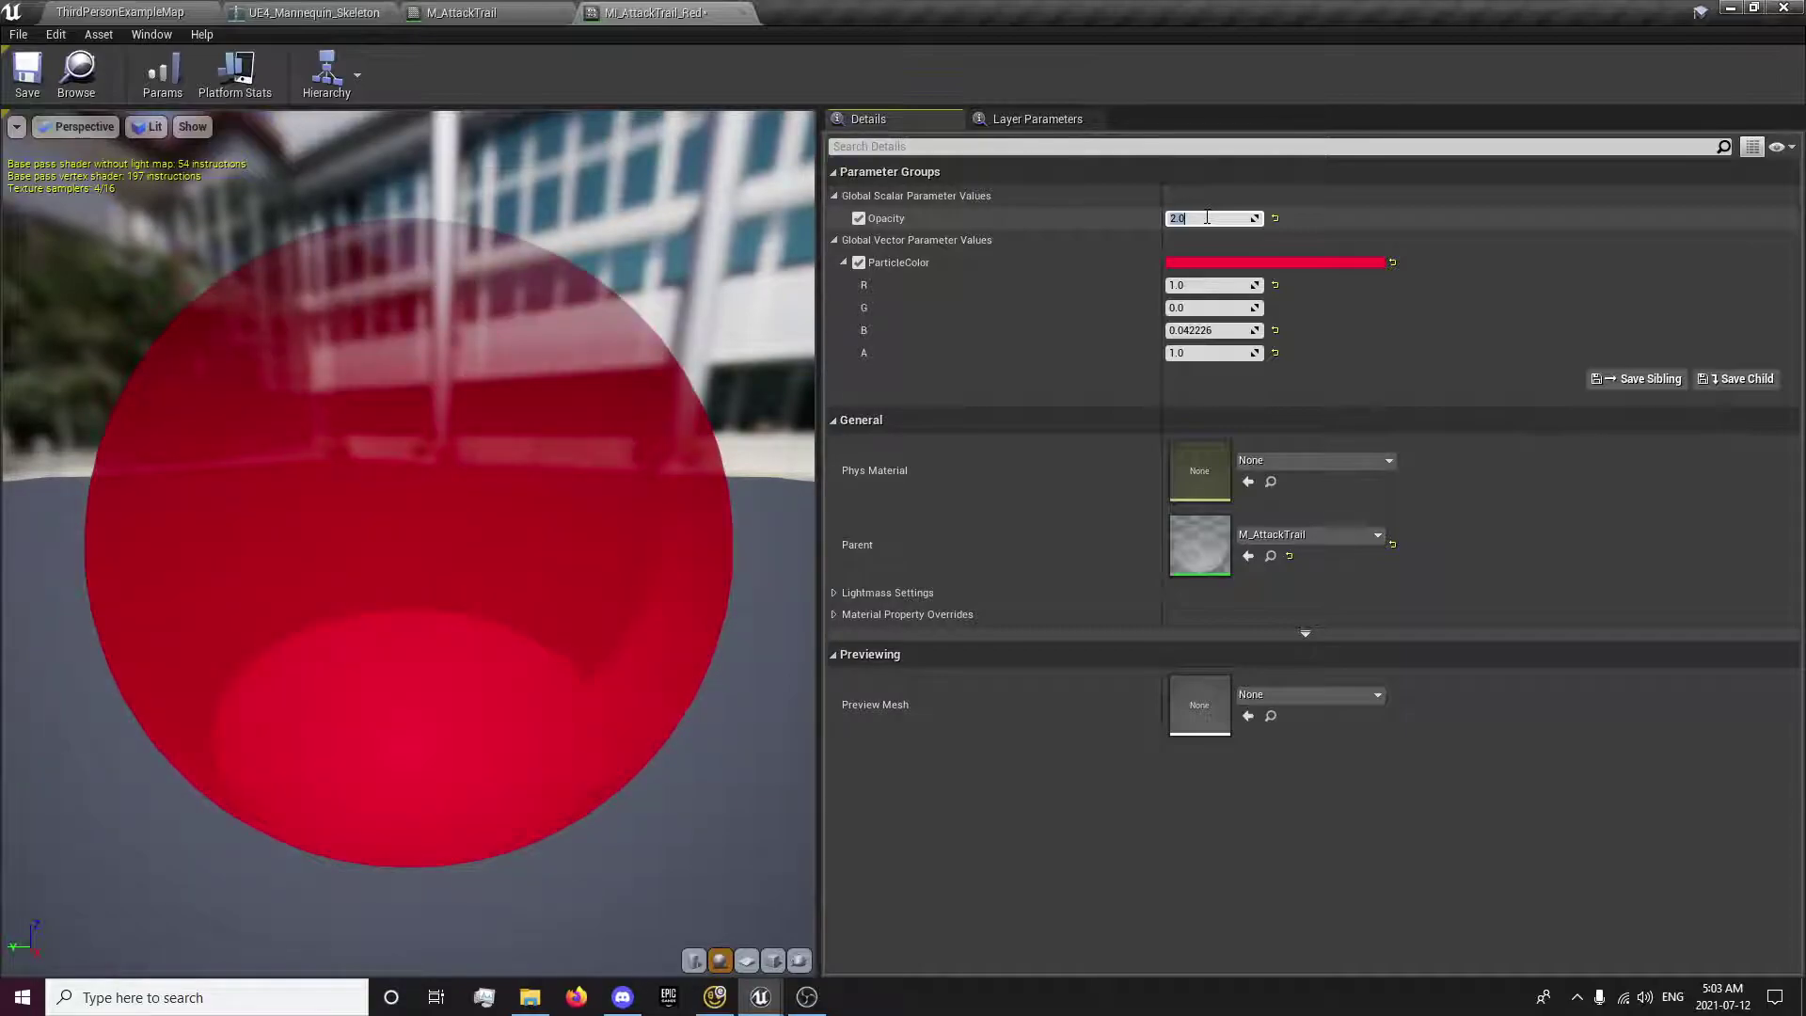
{"action": "type", "text": "0"}
{"action": "key", "text": "Return"}
{"action": "type", "text": ".2"}
{"action": "key", "text": "Return"}
{"action": "left_click", "coordinate": [22, 93]}
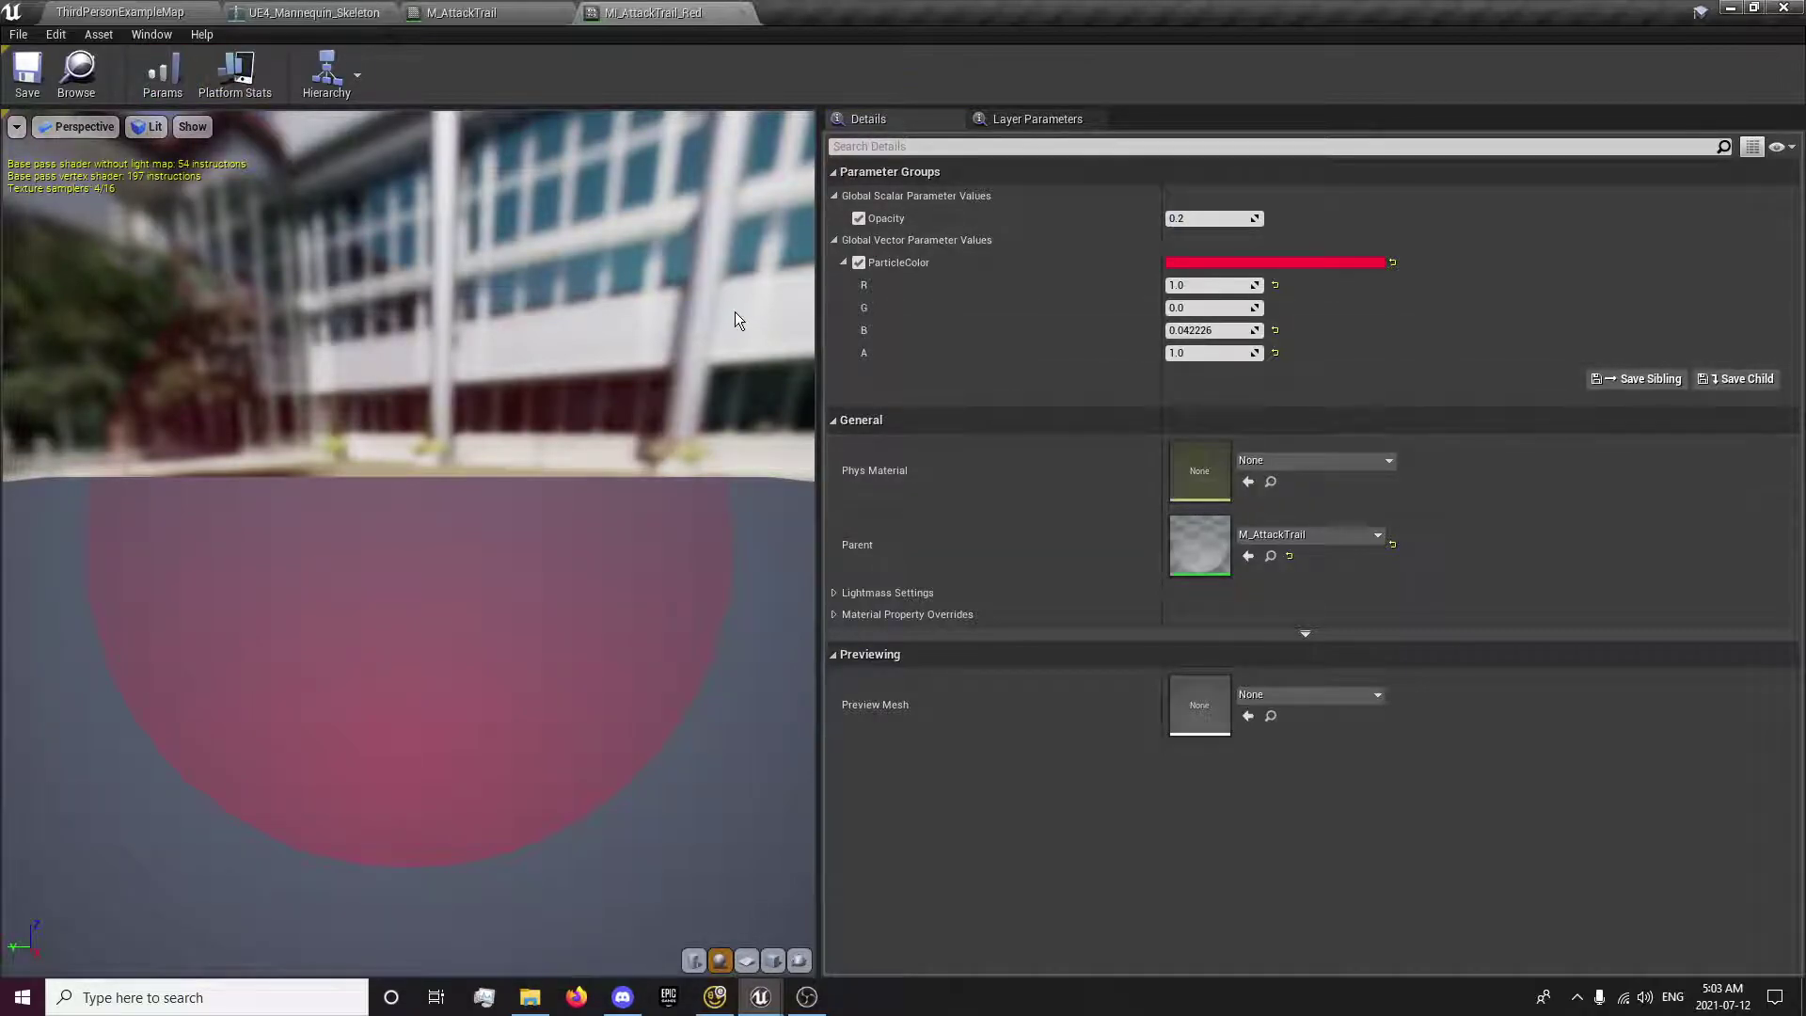
- Return to the ThirdPersonExampleMap level editor, go up to RPG_Tutorial, and bring up the new-content menu
{"action": "left_click", "coordinate": [156, 17]}
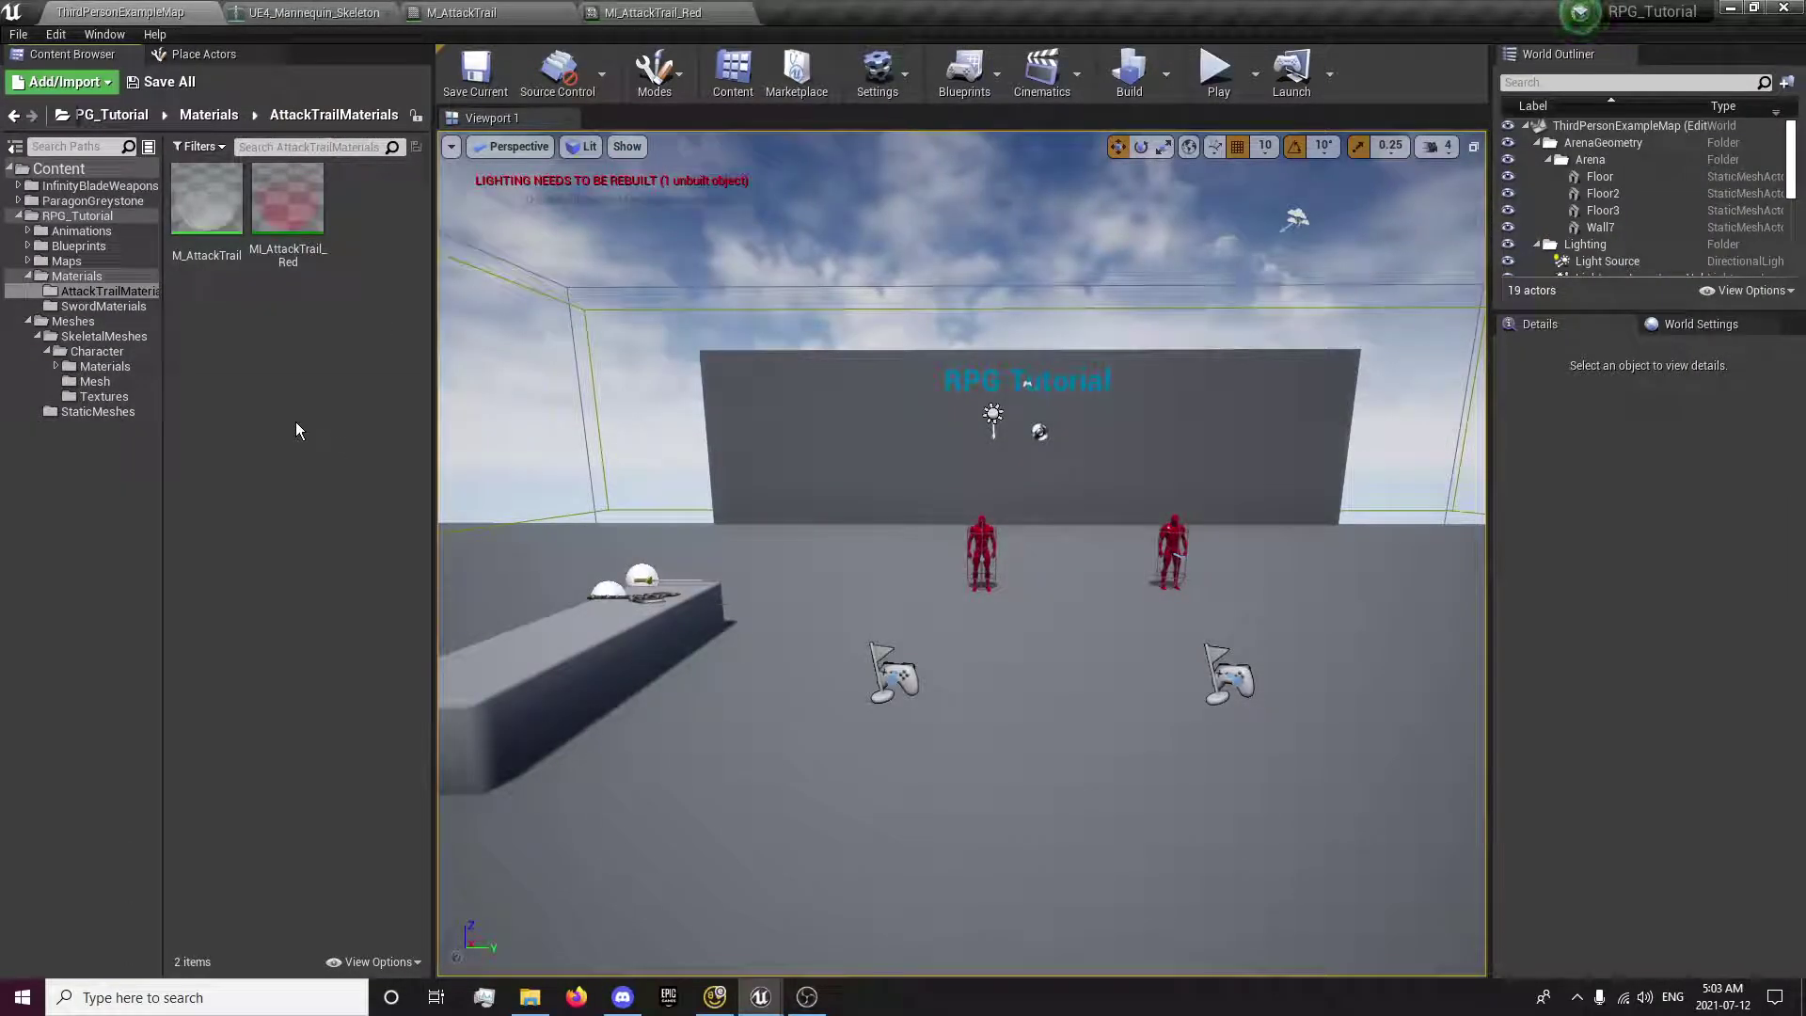
{"action": "left_click", "coordinate": [211, 115]}
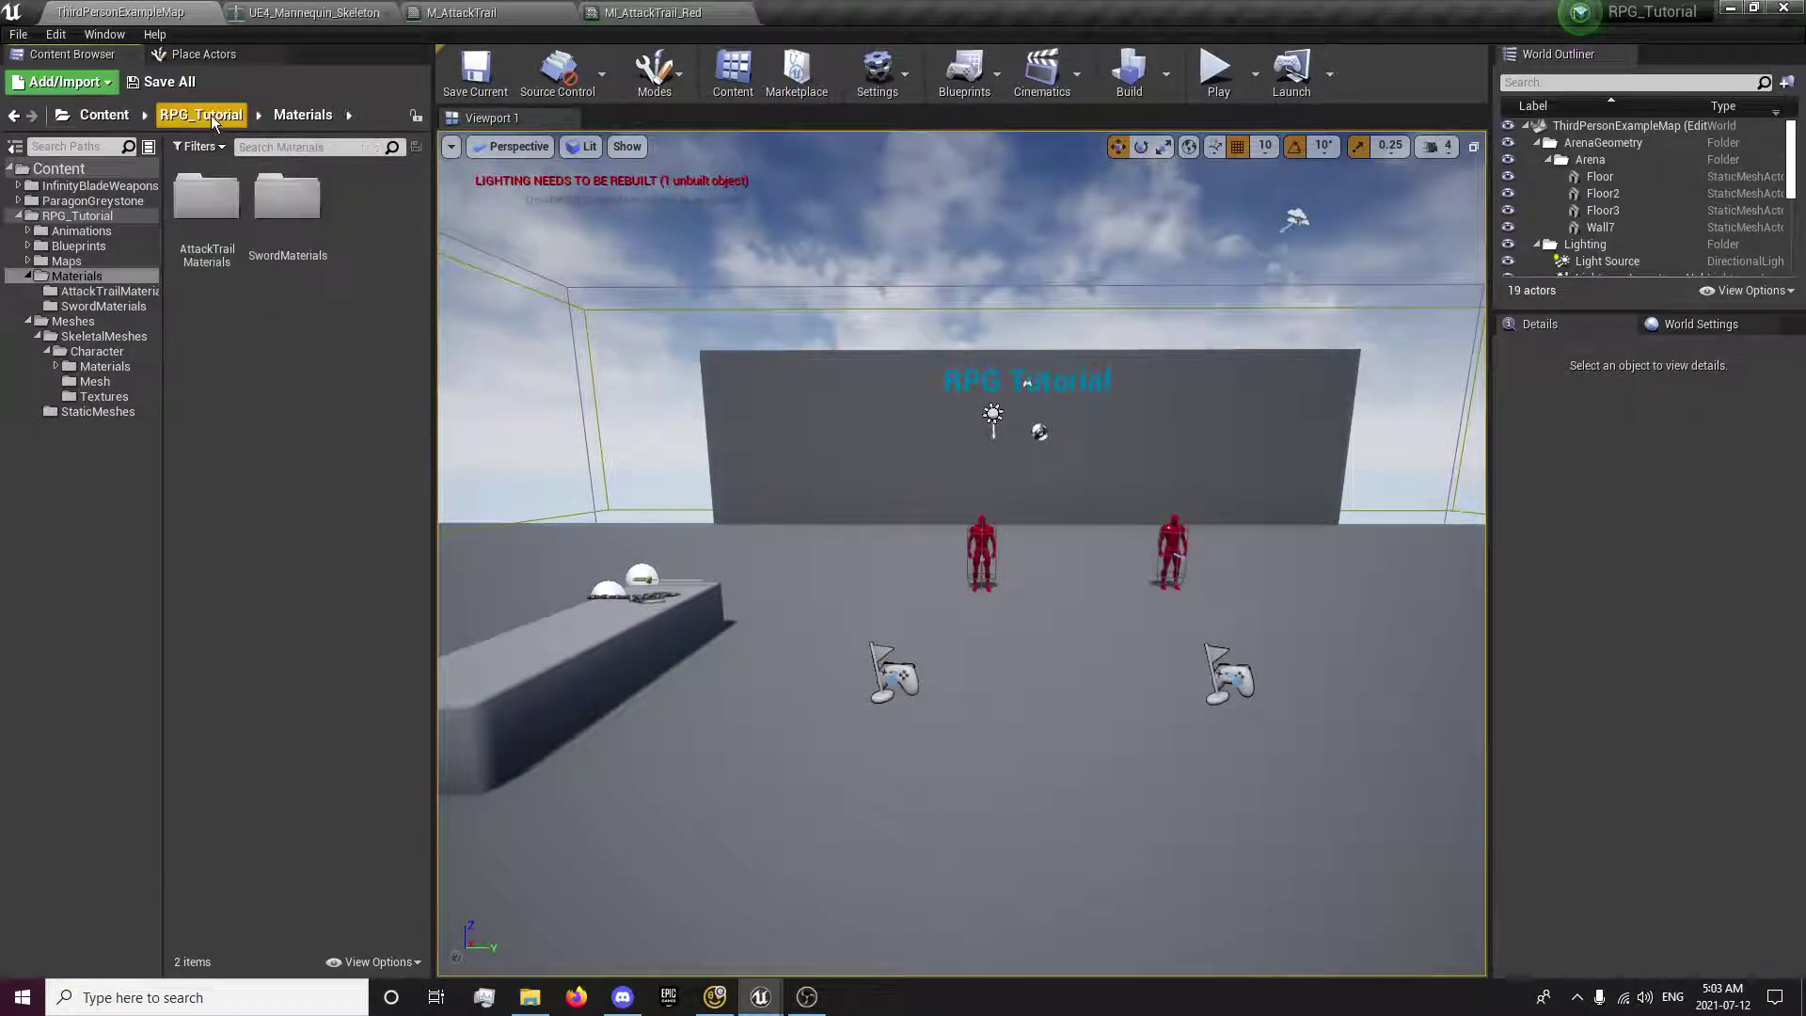
{"action": "left_click", "coordinate": [210, 115]}
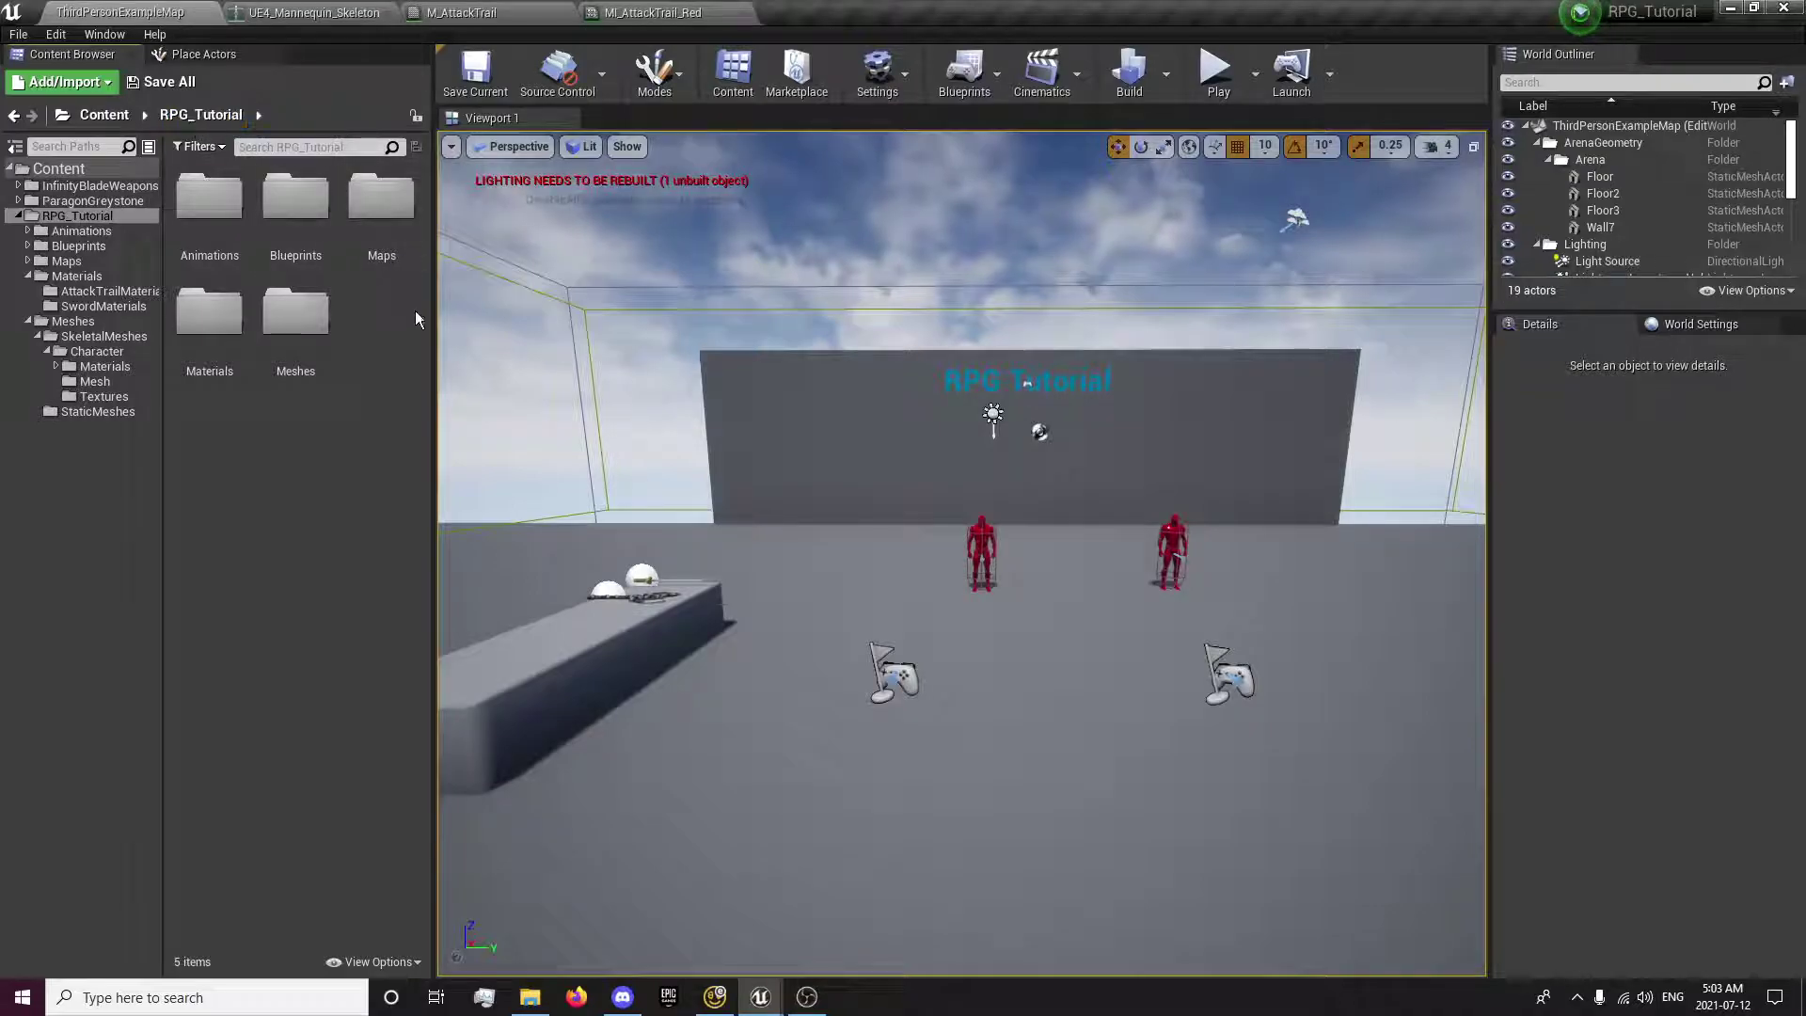
{"action": "right_click", "coordinate": [389, 333]}
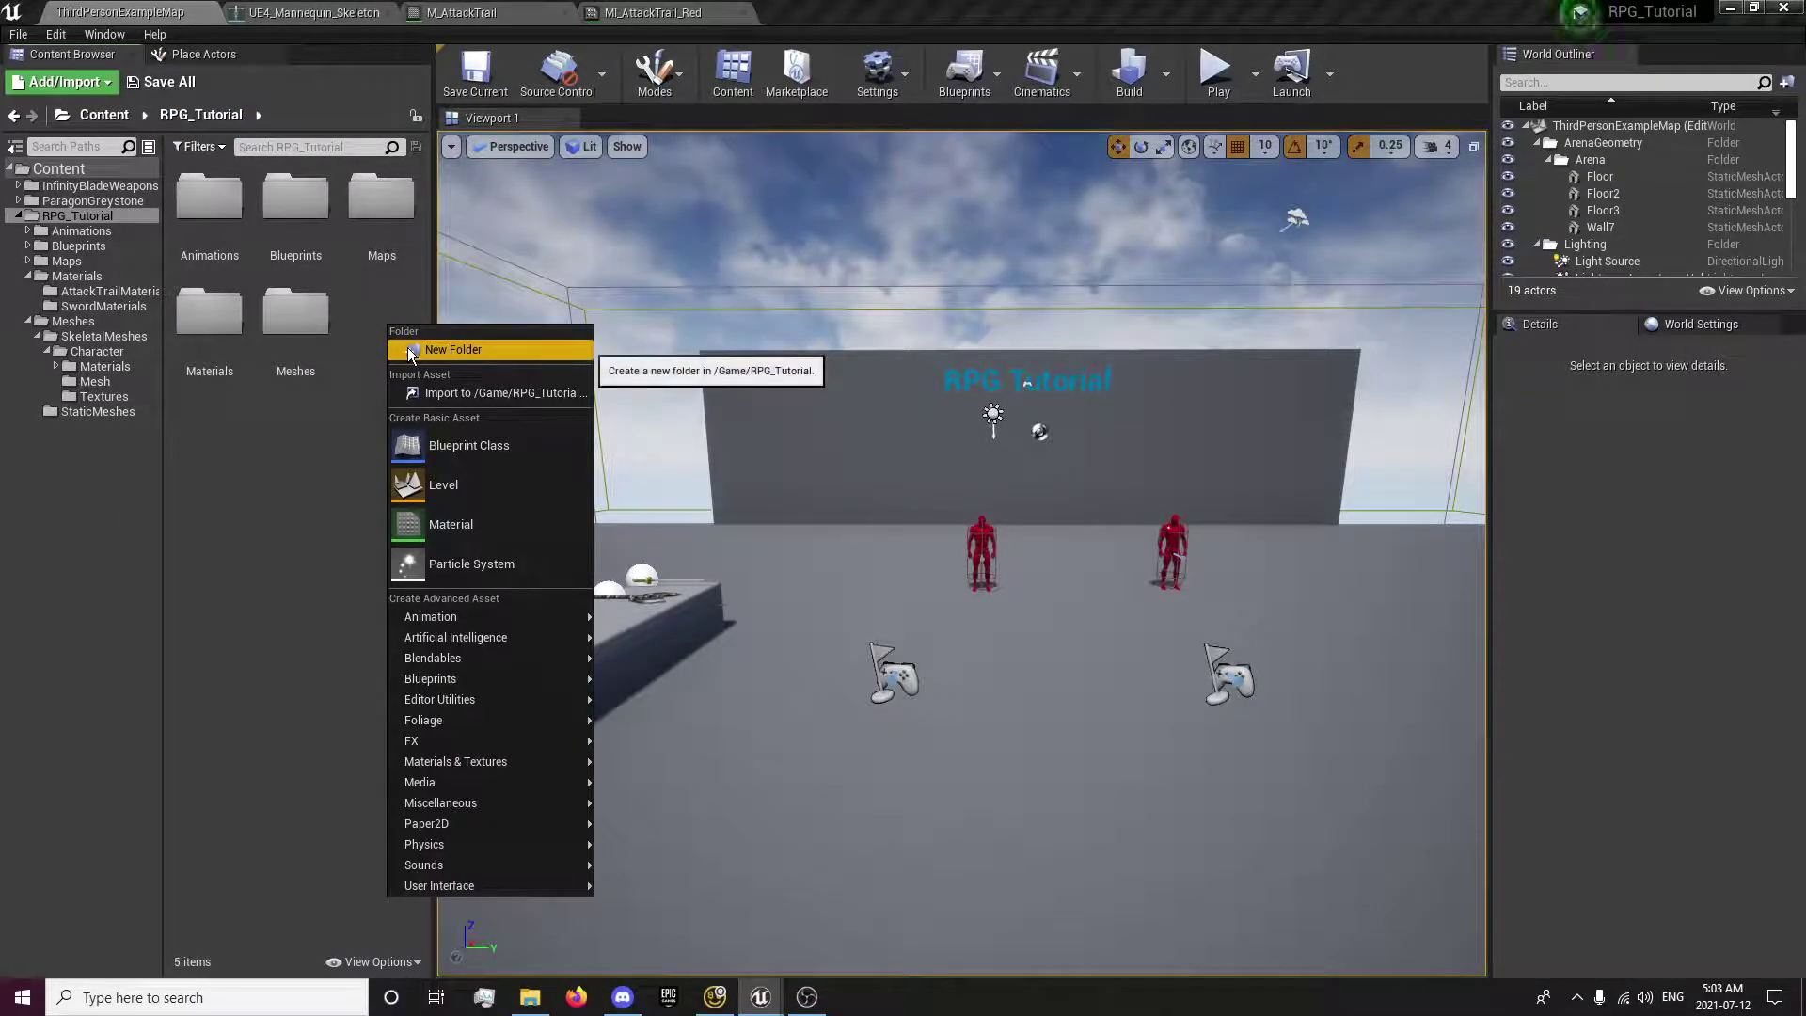
- Add a new folder named 'Particles' under RPG_Tutorial and open it
{"action": "left_click", "coordinate": [472, 354]}
{"action": "type", "text": "Partic"}
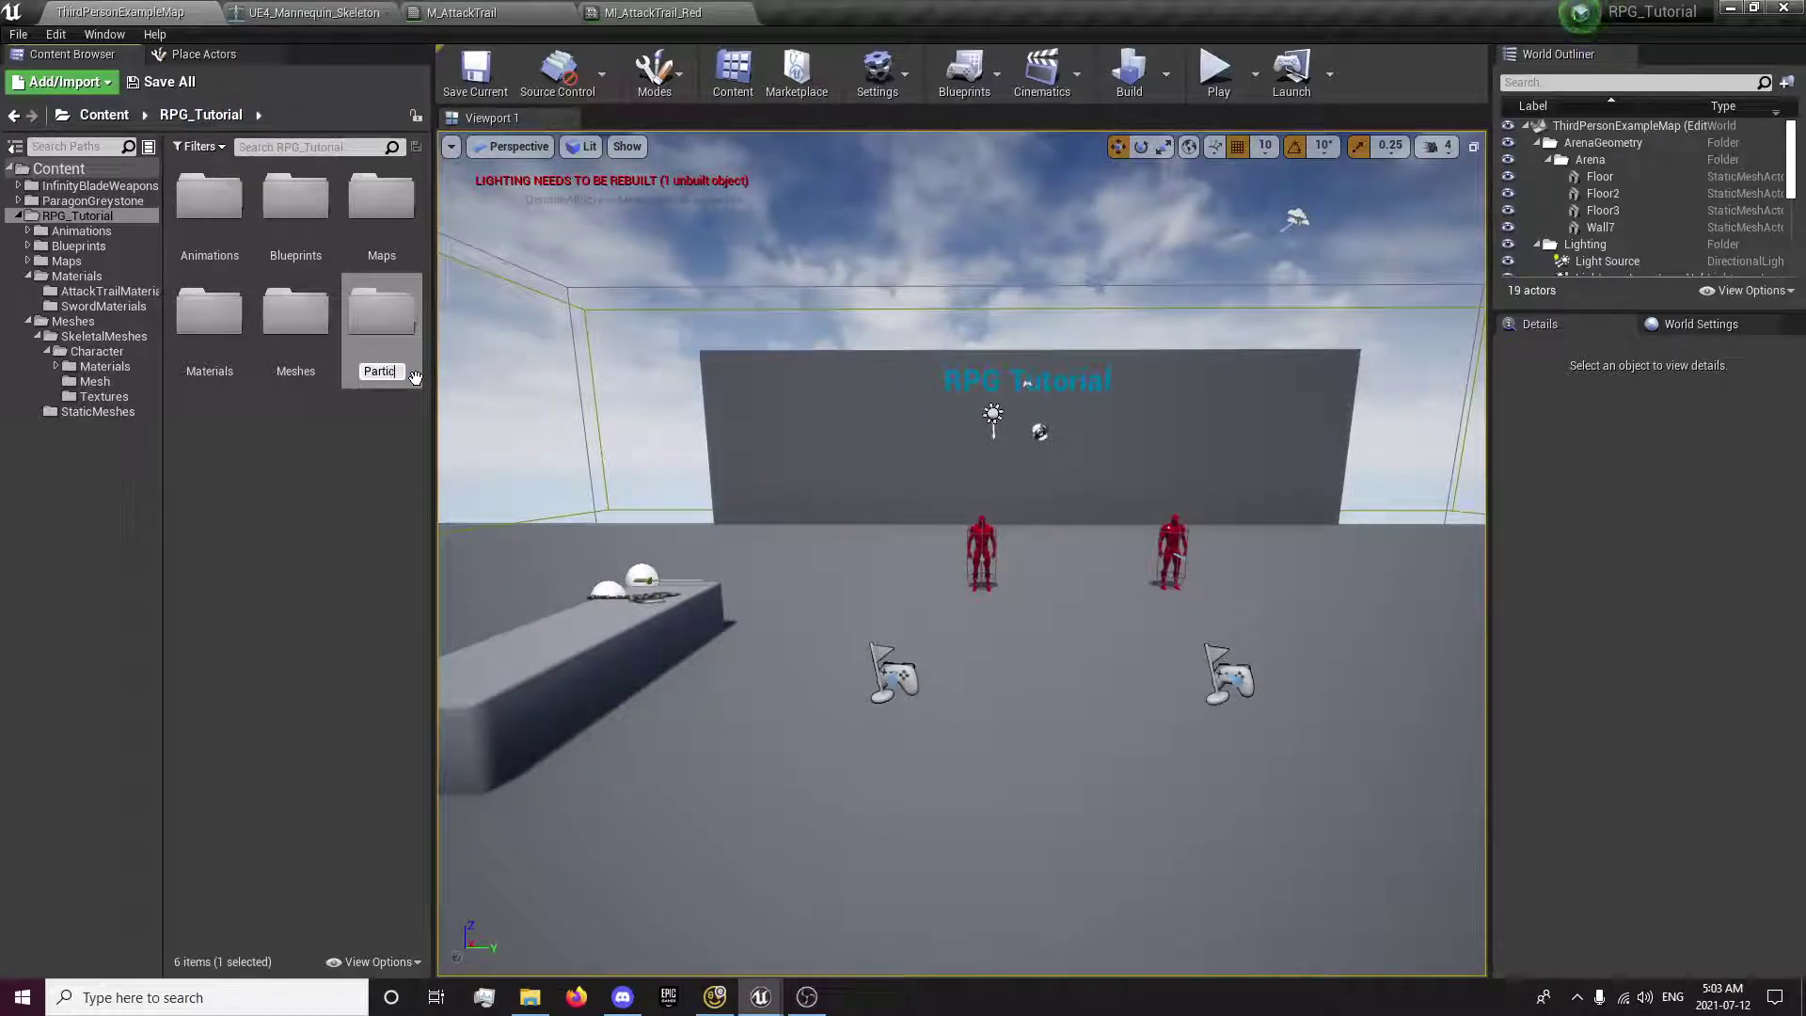
{"action": "type", "text": "les"}
{"action": "key", "text": "Return"}
{"action": "double_click", "coordinate": [367, 329]}
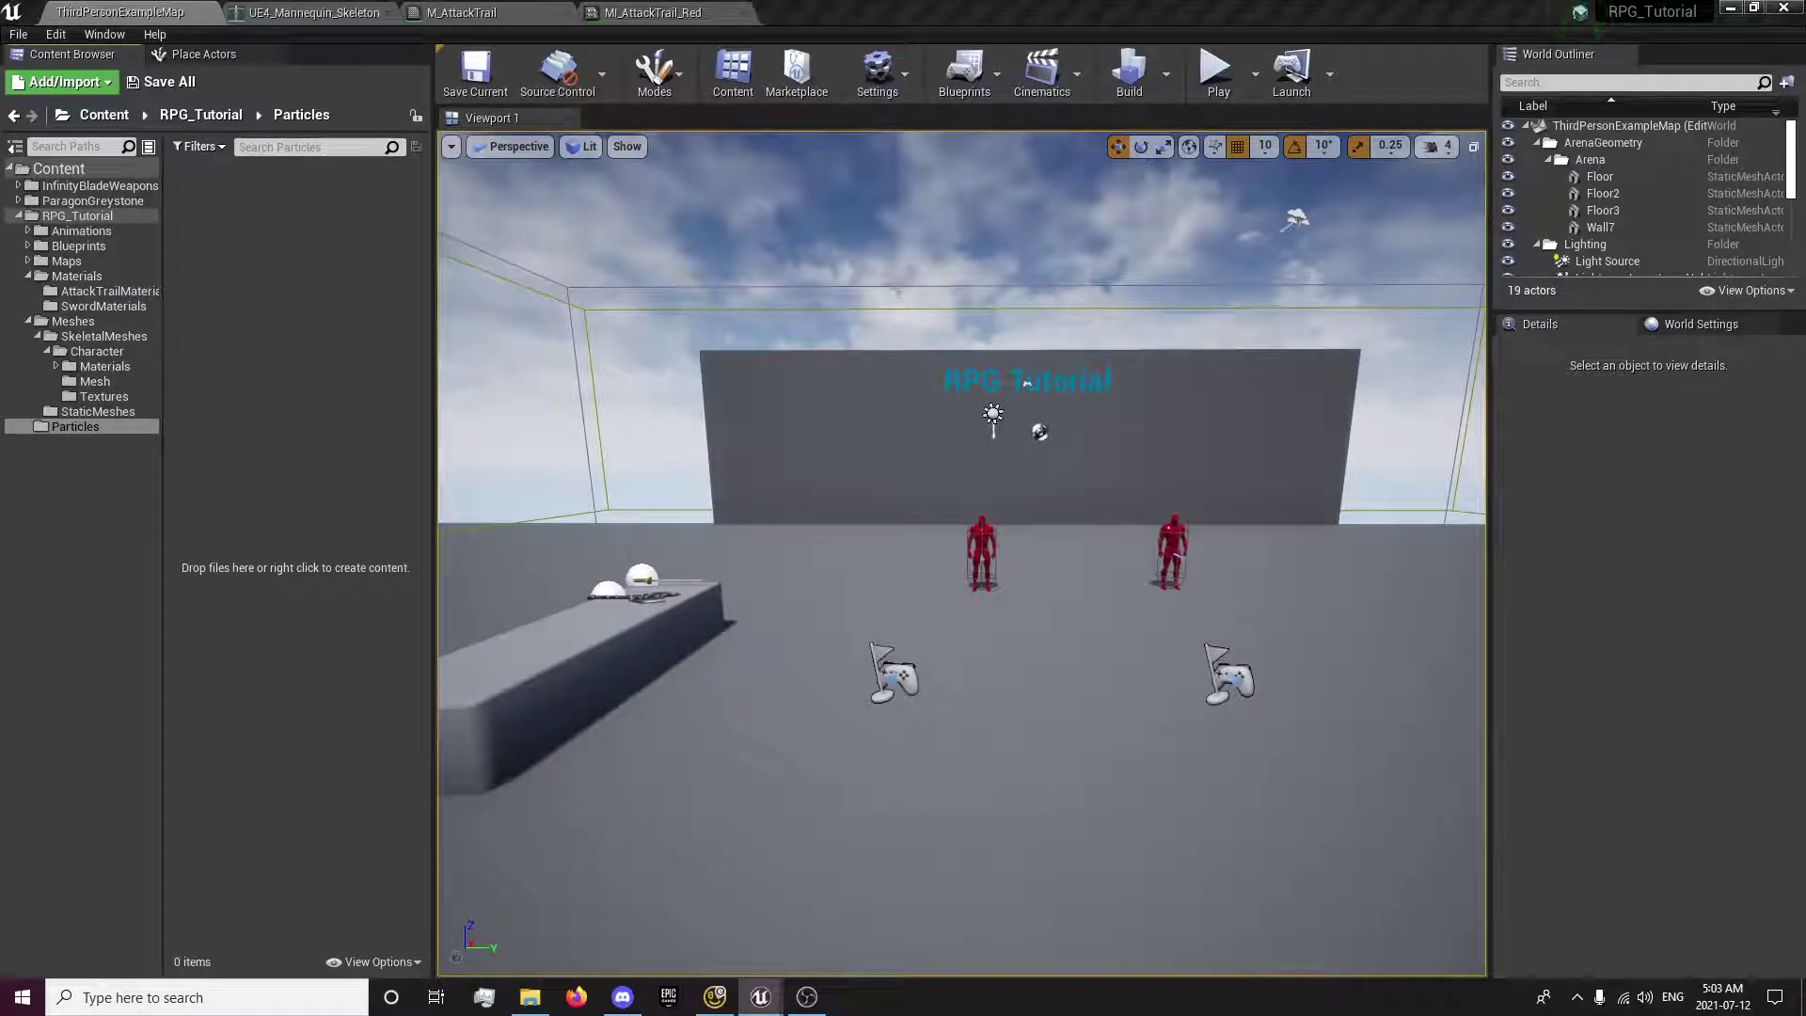
- Add a Particle System asset named P_AttackTrail in Particles, then show RPG_Tutorial's contents
{"action": "right_click", "coordinate": [250, 227]}
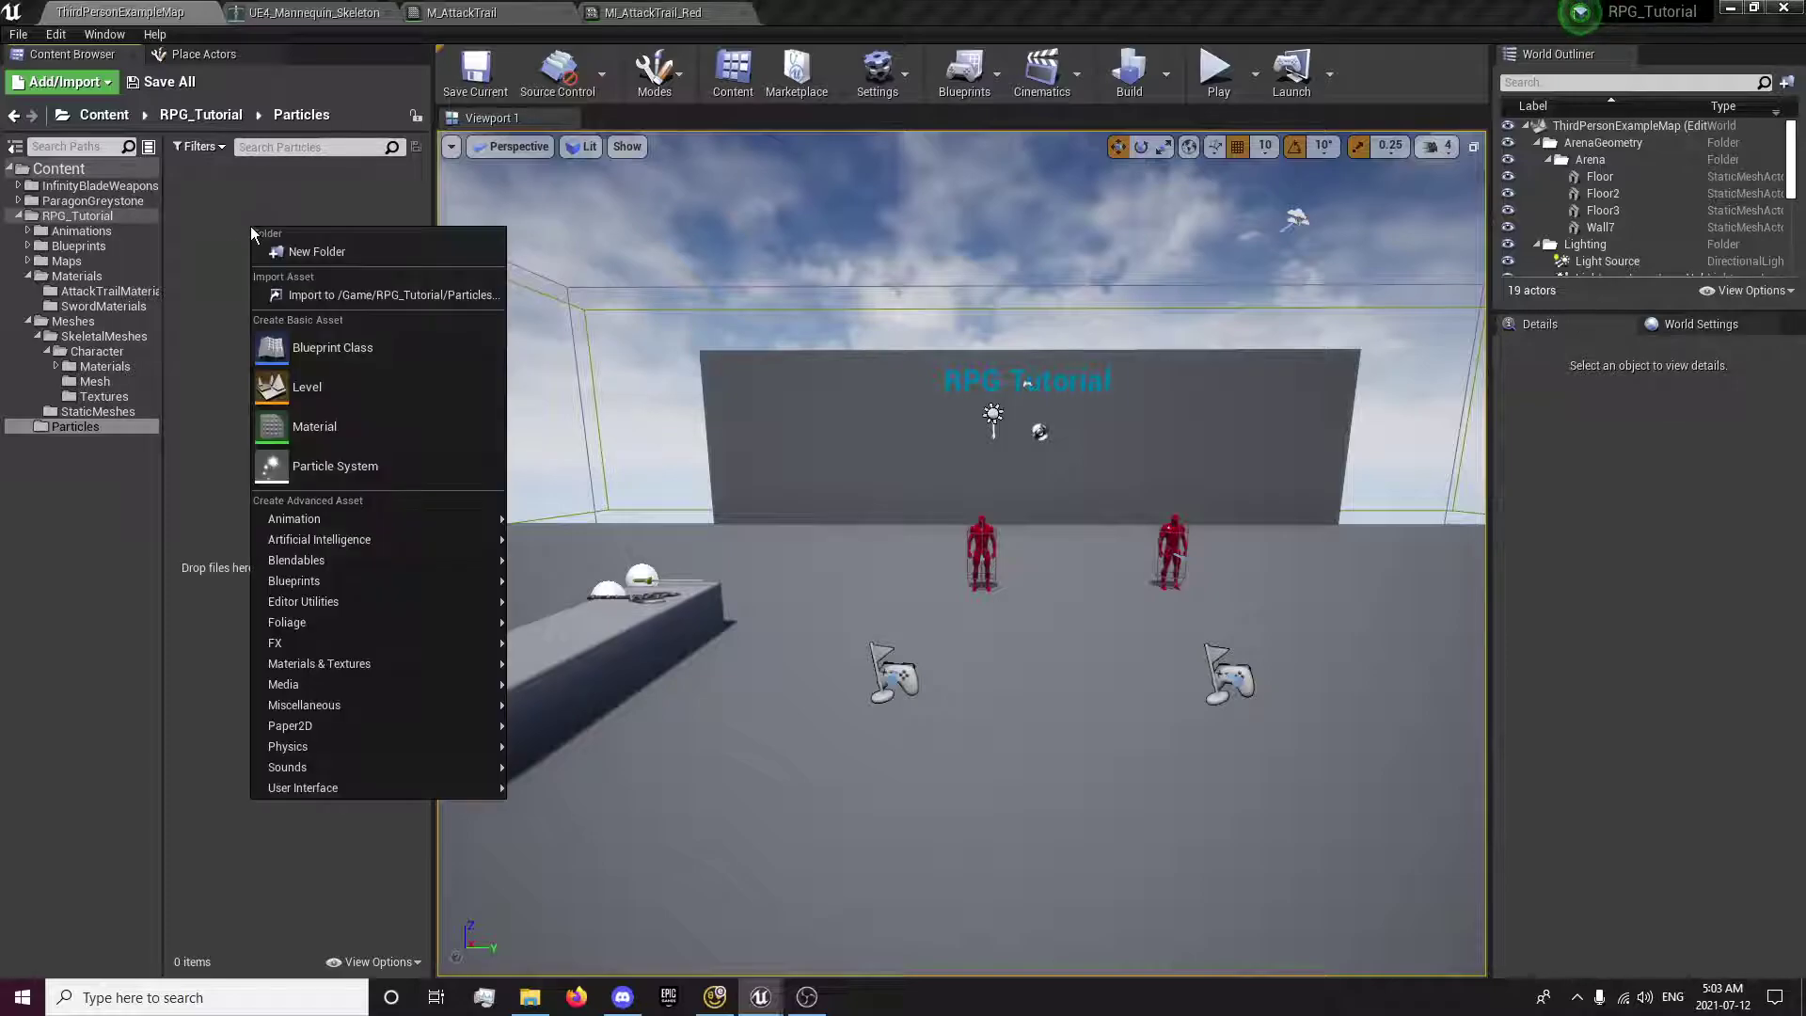
{"action": "left_click", "coordinate": [360, 471]}
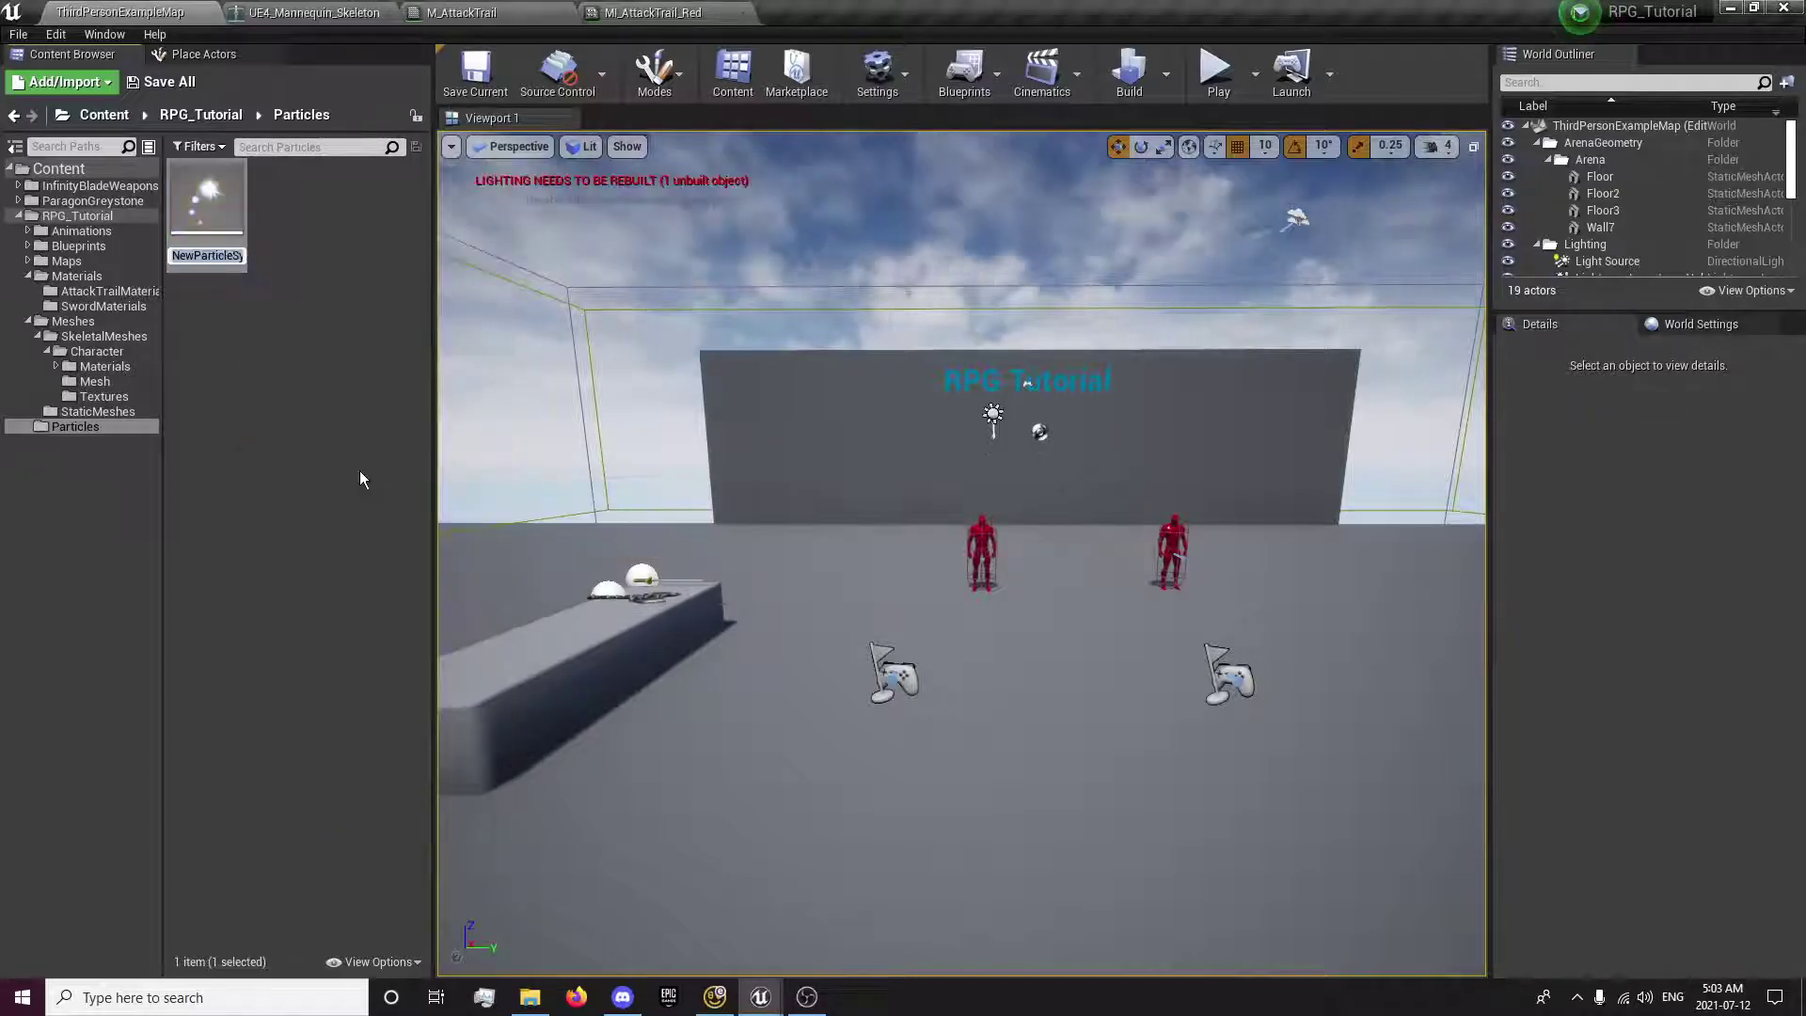
{"action": "type", "text": "P_"}
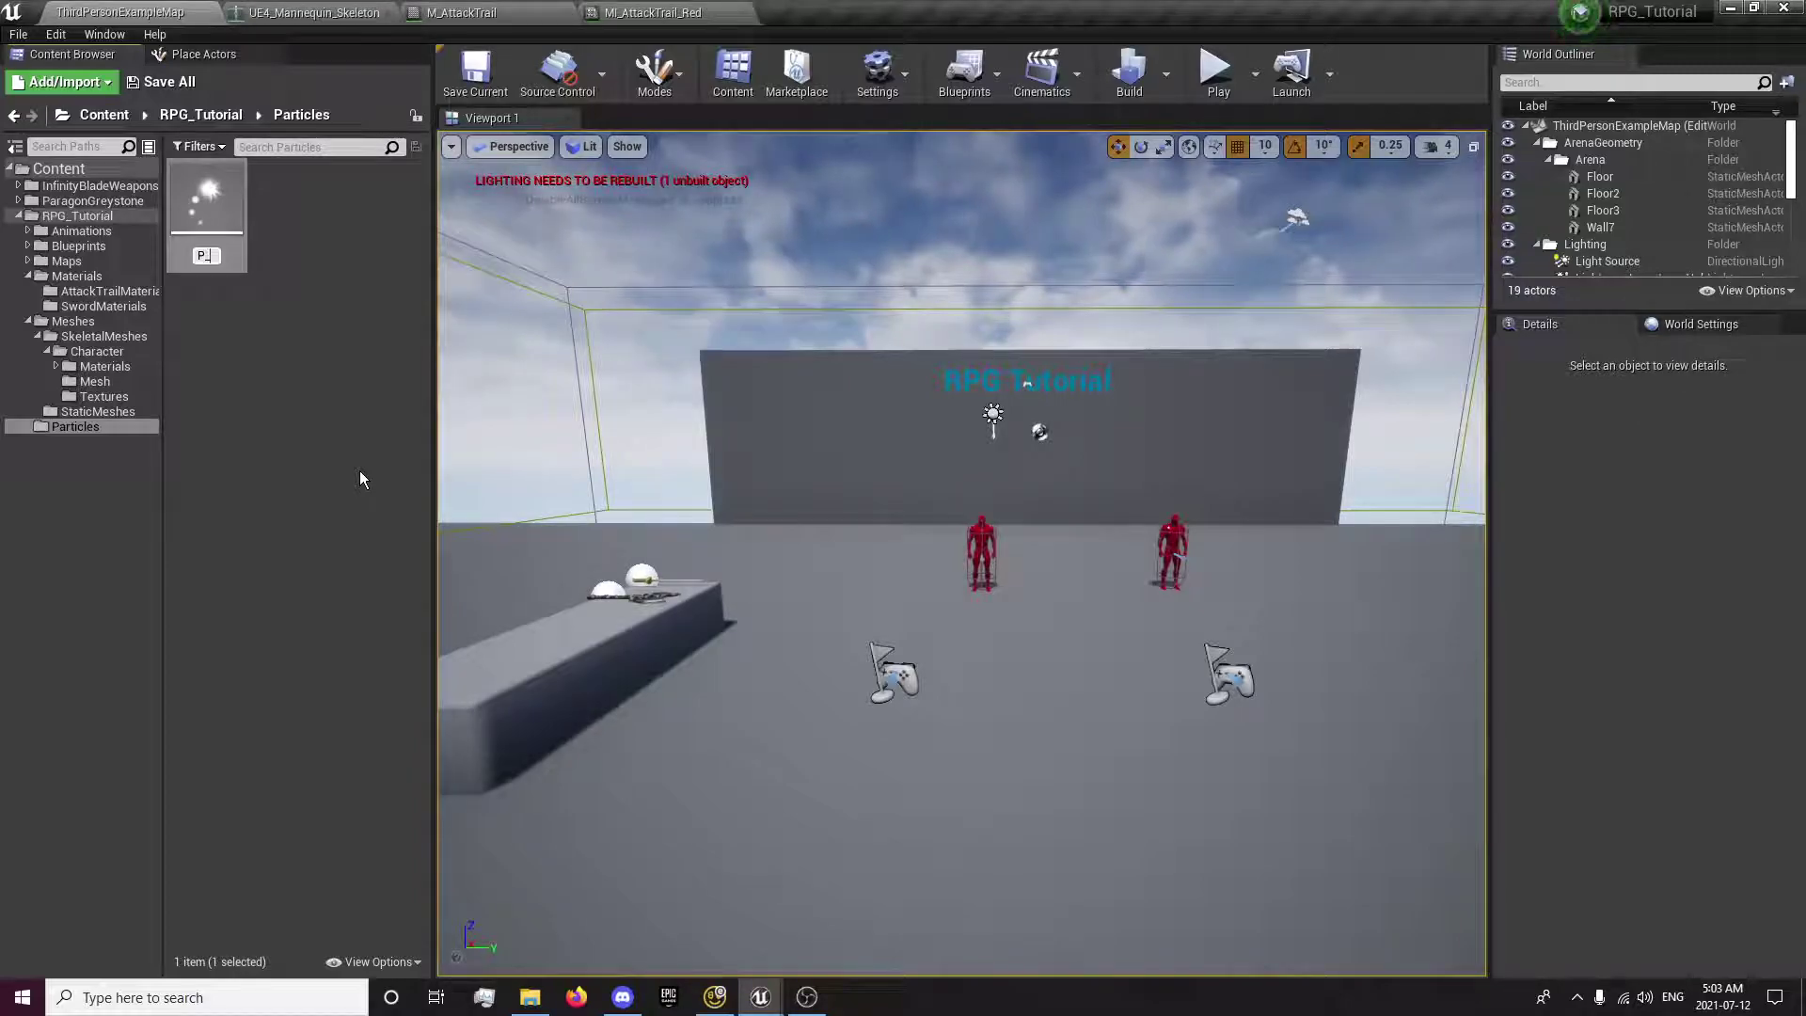
{"action": "type", "text": "AttackTrail"}
{"action": "key", "text": "Return"}
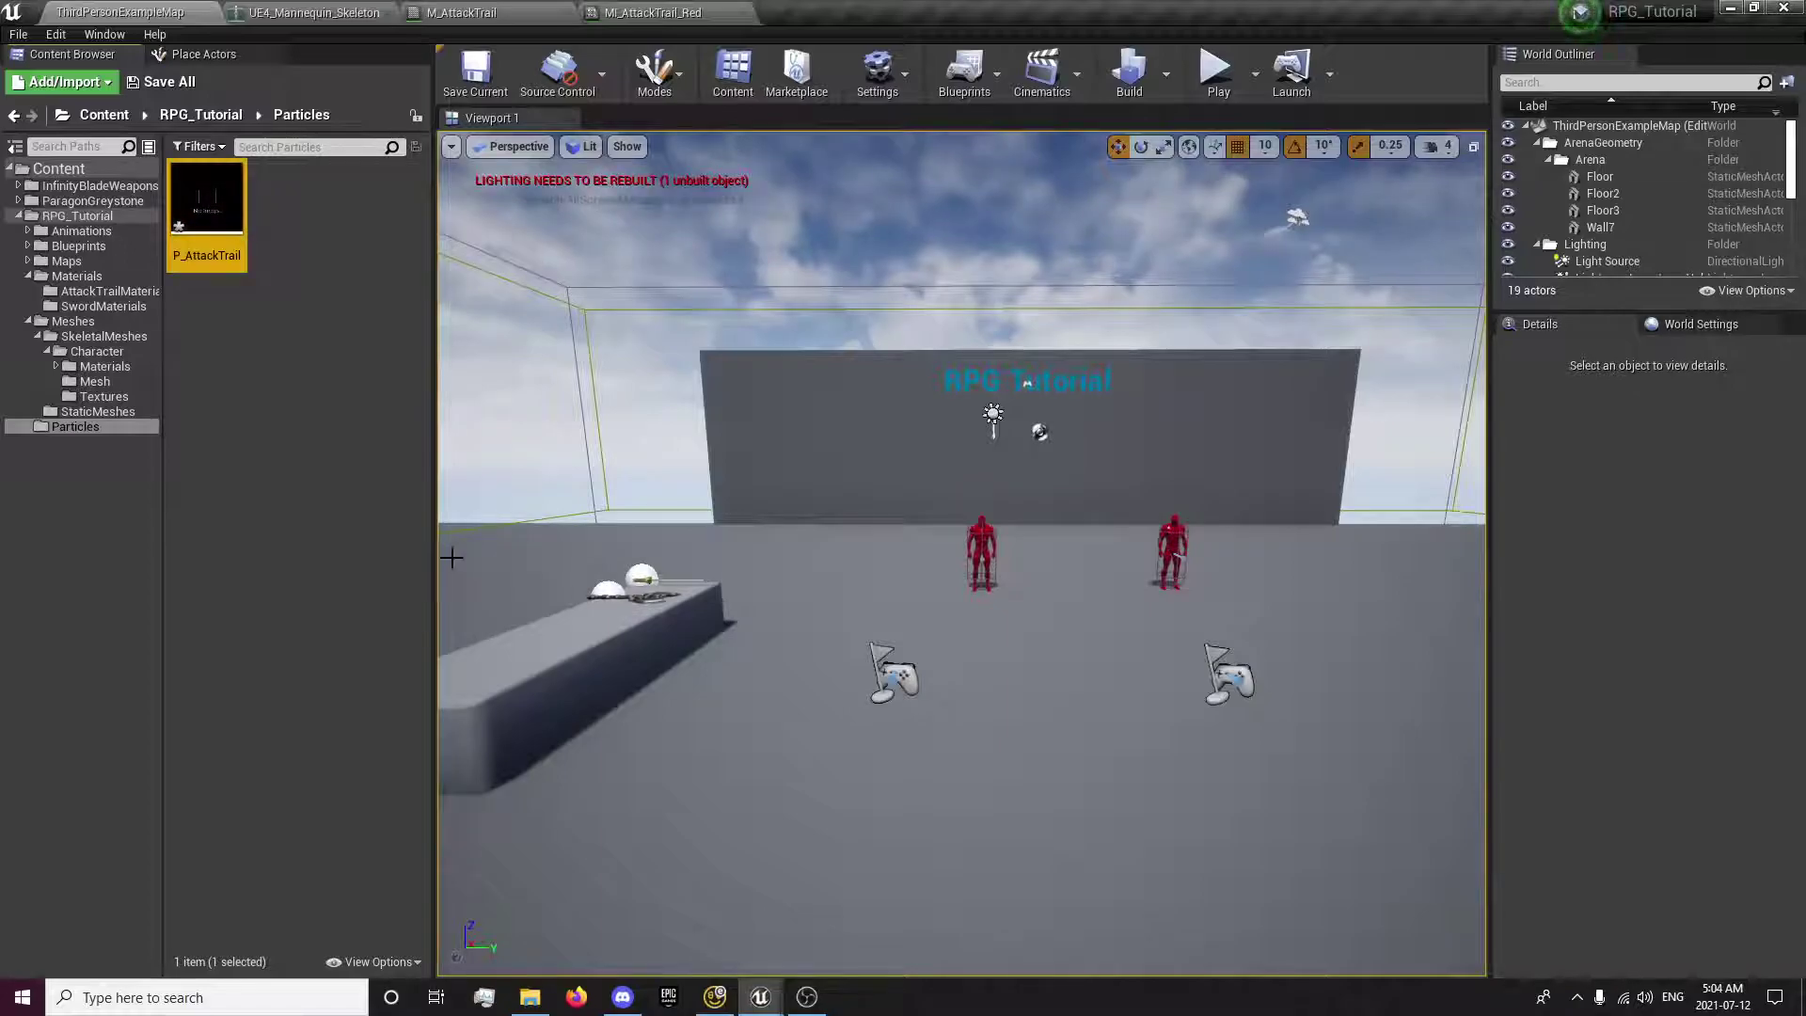
{"action": "left_click", "coordinate": [84, 217]}
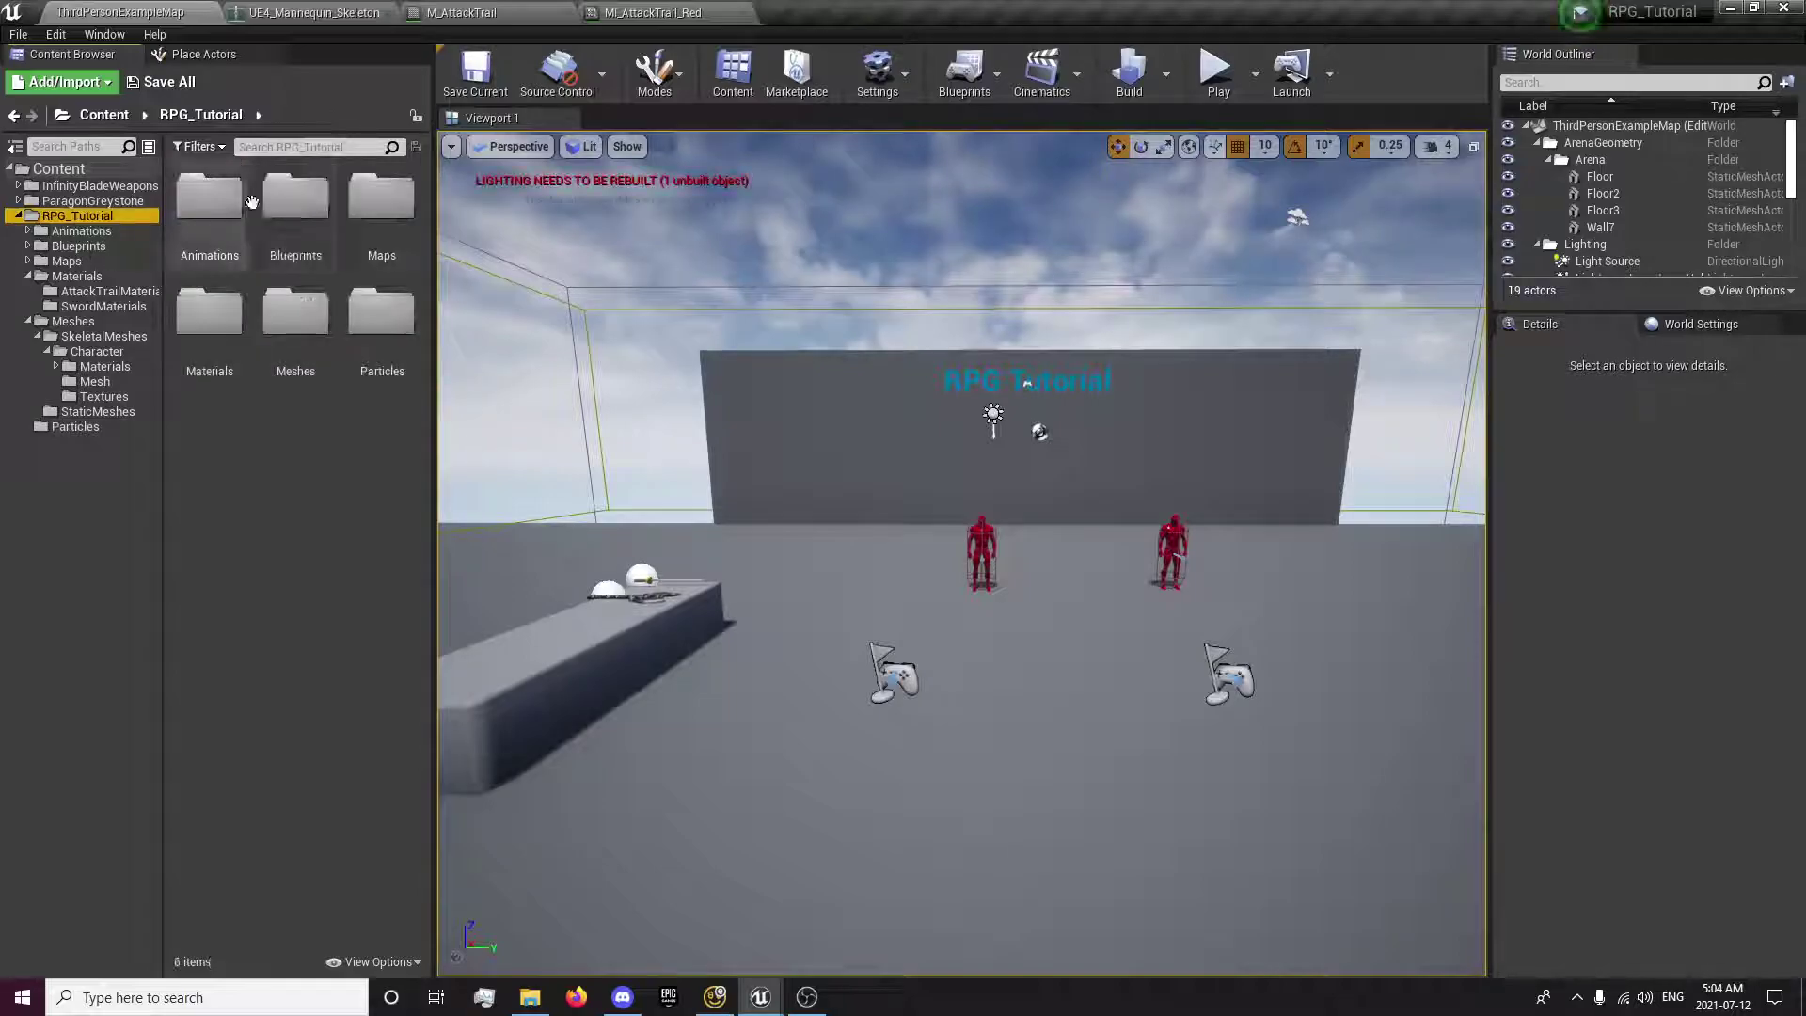
- Search the Content Browser for M_ and then BP_ assets, then clear the search
{"action": "left_click", "coordinate": [278, 136]}
{"action": "type", "text": "M_"}
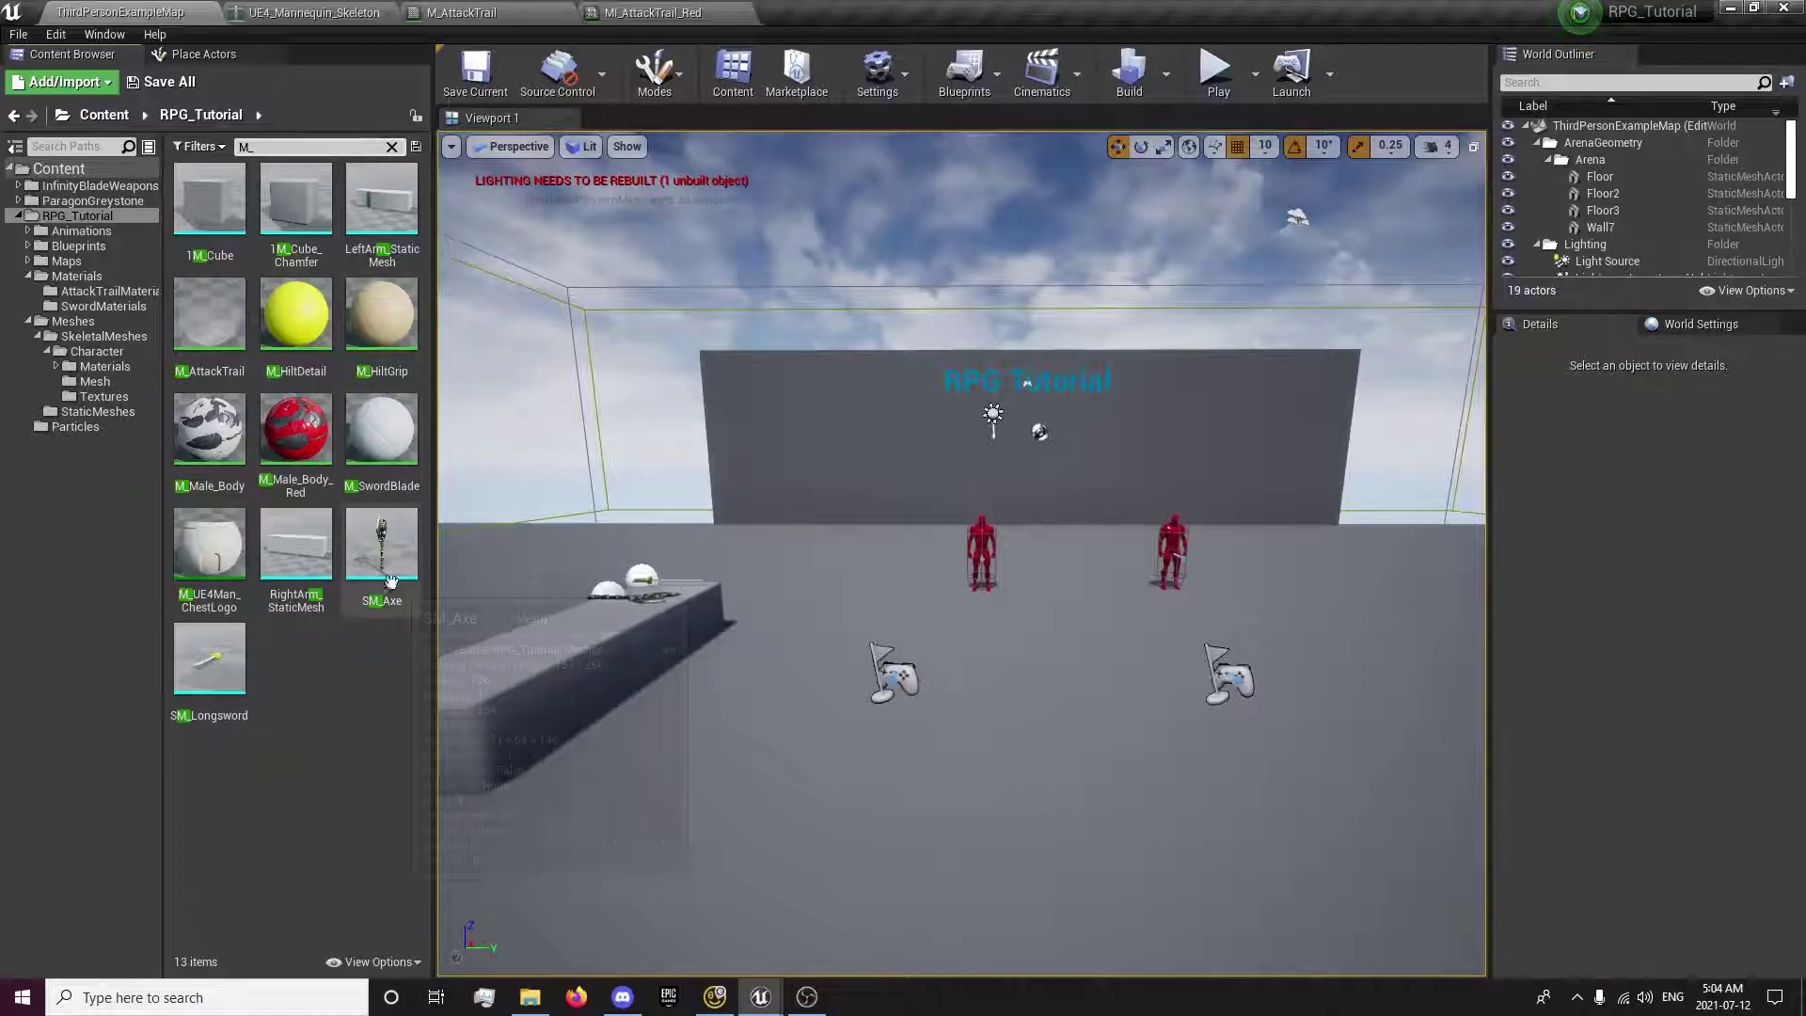
{"action": "key", "text": "BackSpace"}
{"action": "key", "text": "BackSpace"}
{"action": "type", "text": "BP_"}
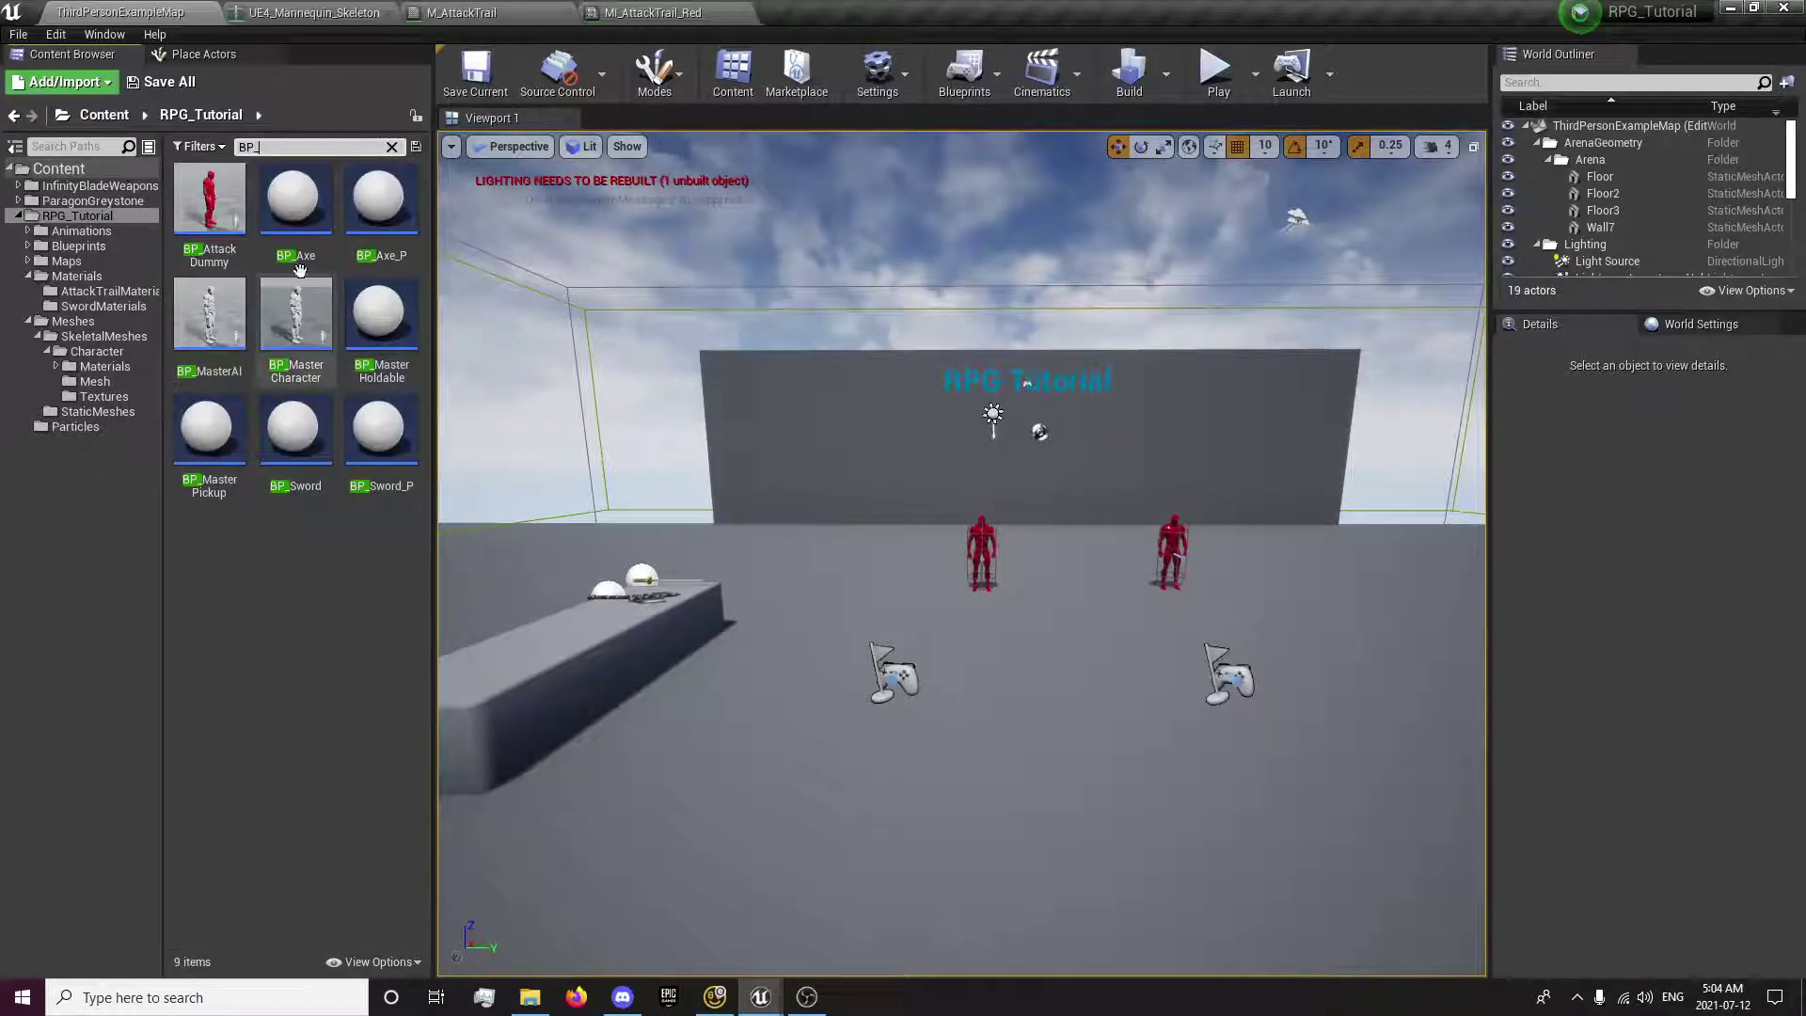
{"action": "left_click", "coordinate": [392, 148]}
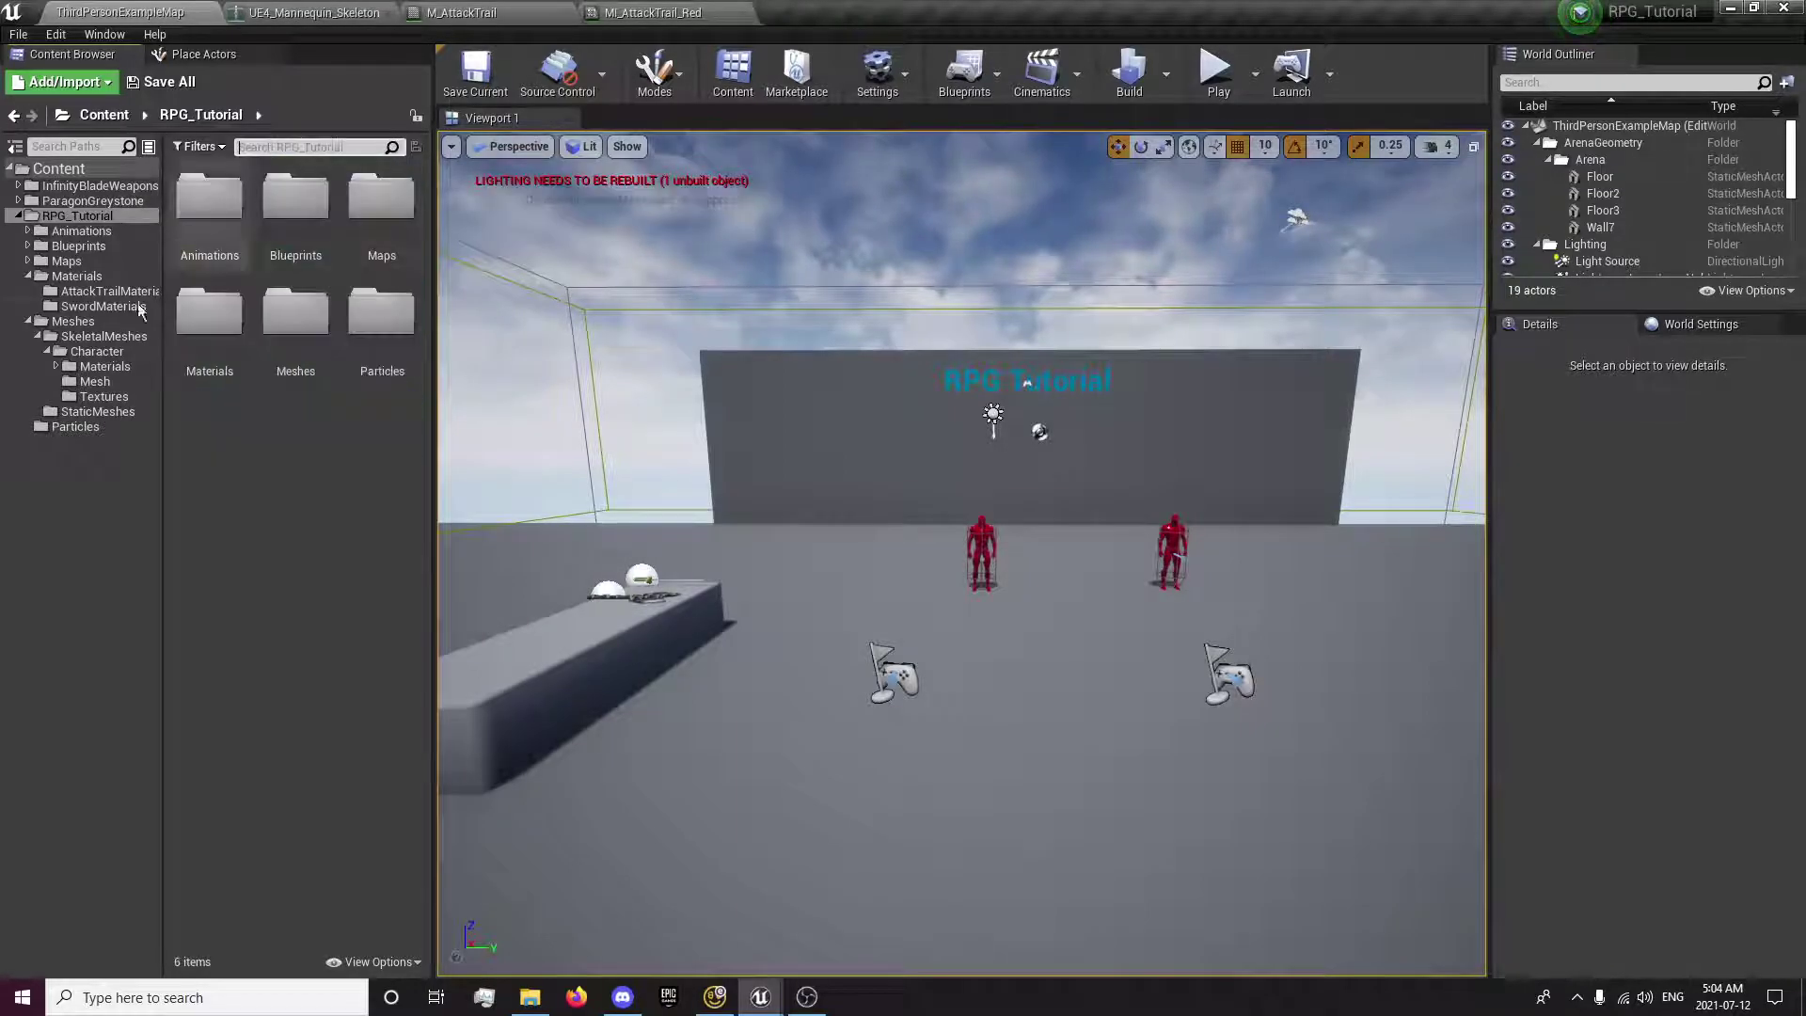
- Browse the Meshes and character Mesh folders, then return to Particles
{"action": "left_click", "coordinate": [72, 321]}
{"action": "left_click", "coordinate": [95, 382]}
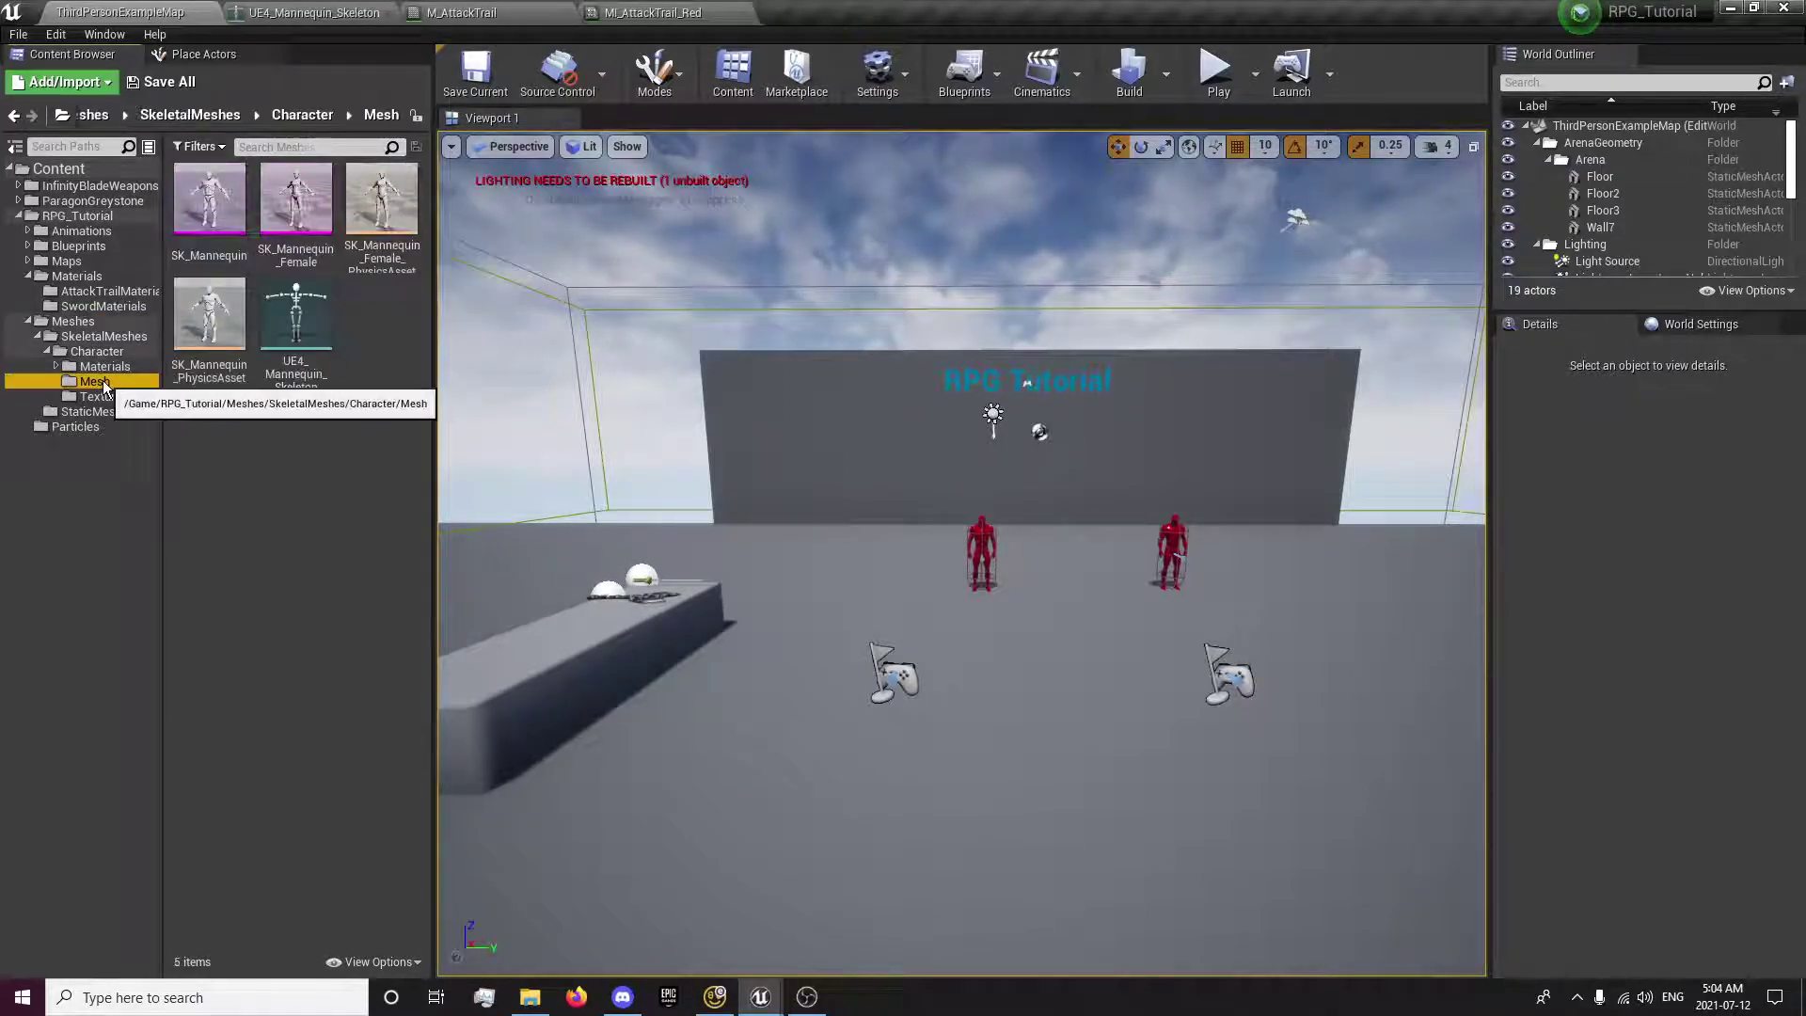
{"action": "left_click", "coordinate": [85, 429]}
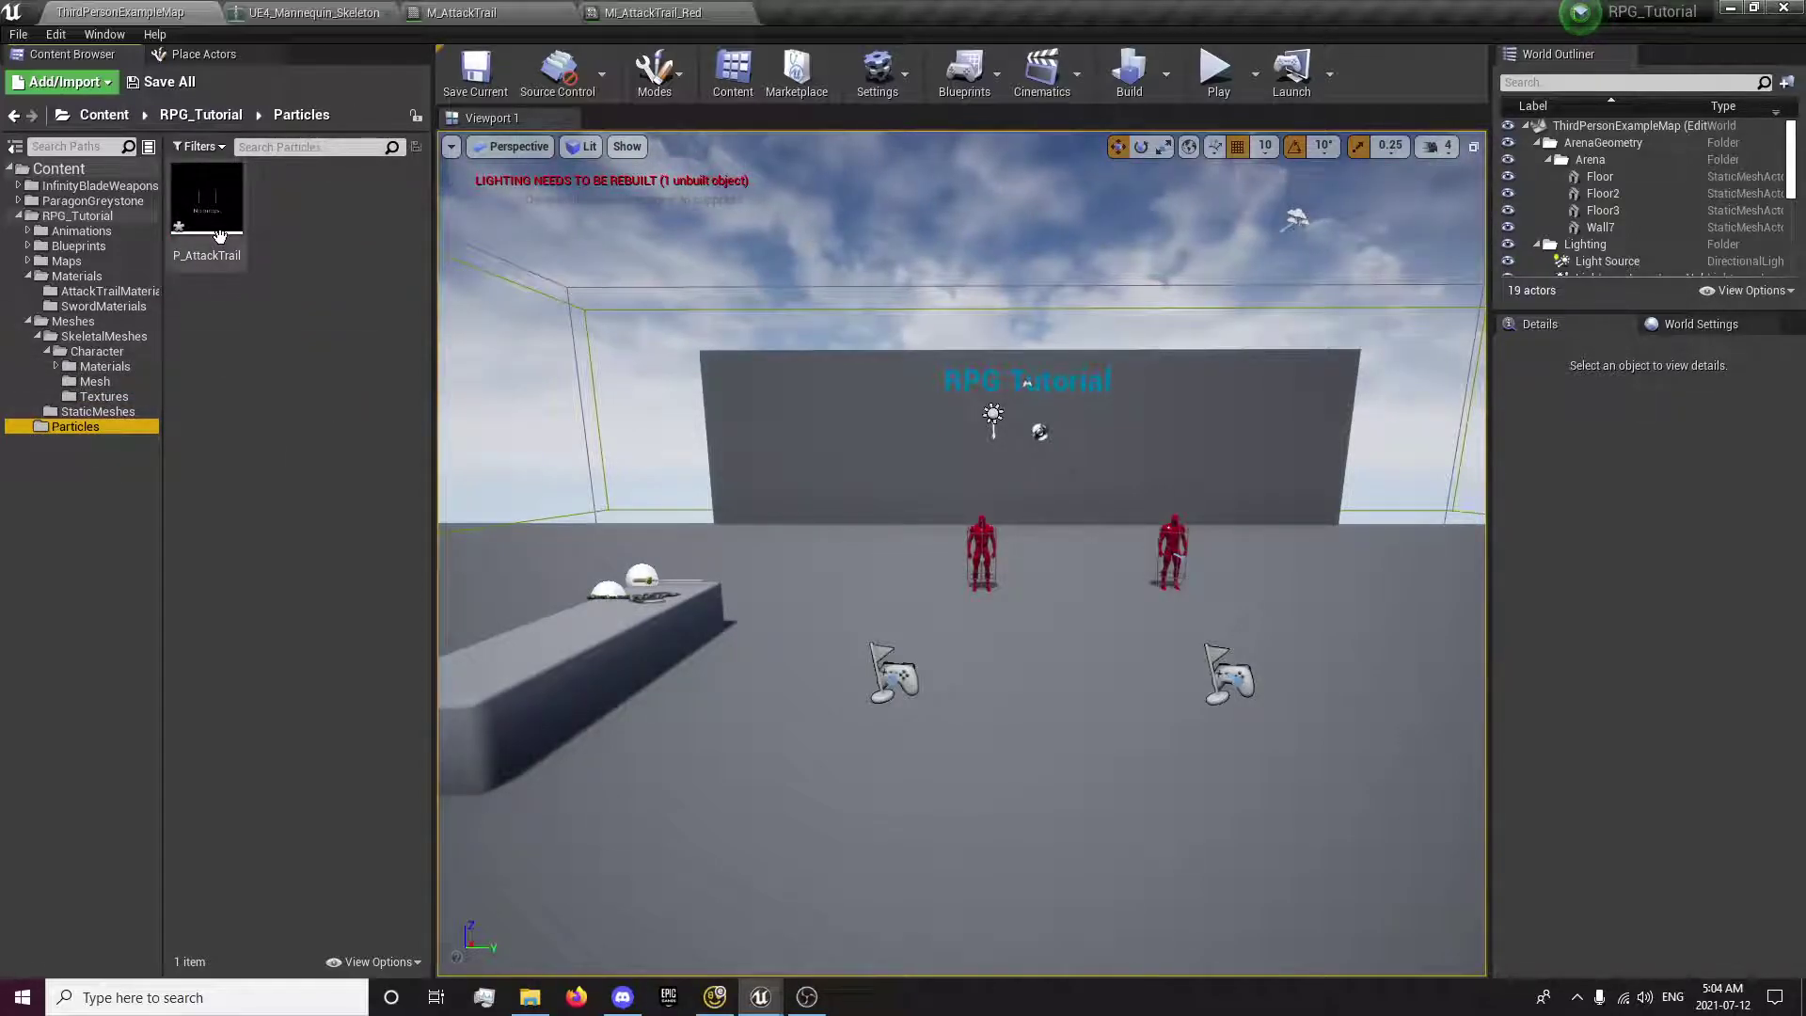
- Open P_AttackTrail in Cascade, give its emitter New AnimTrail Data, and save
{"action": "double_click", "coordinate": [209, 199]}
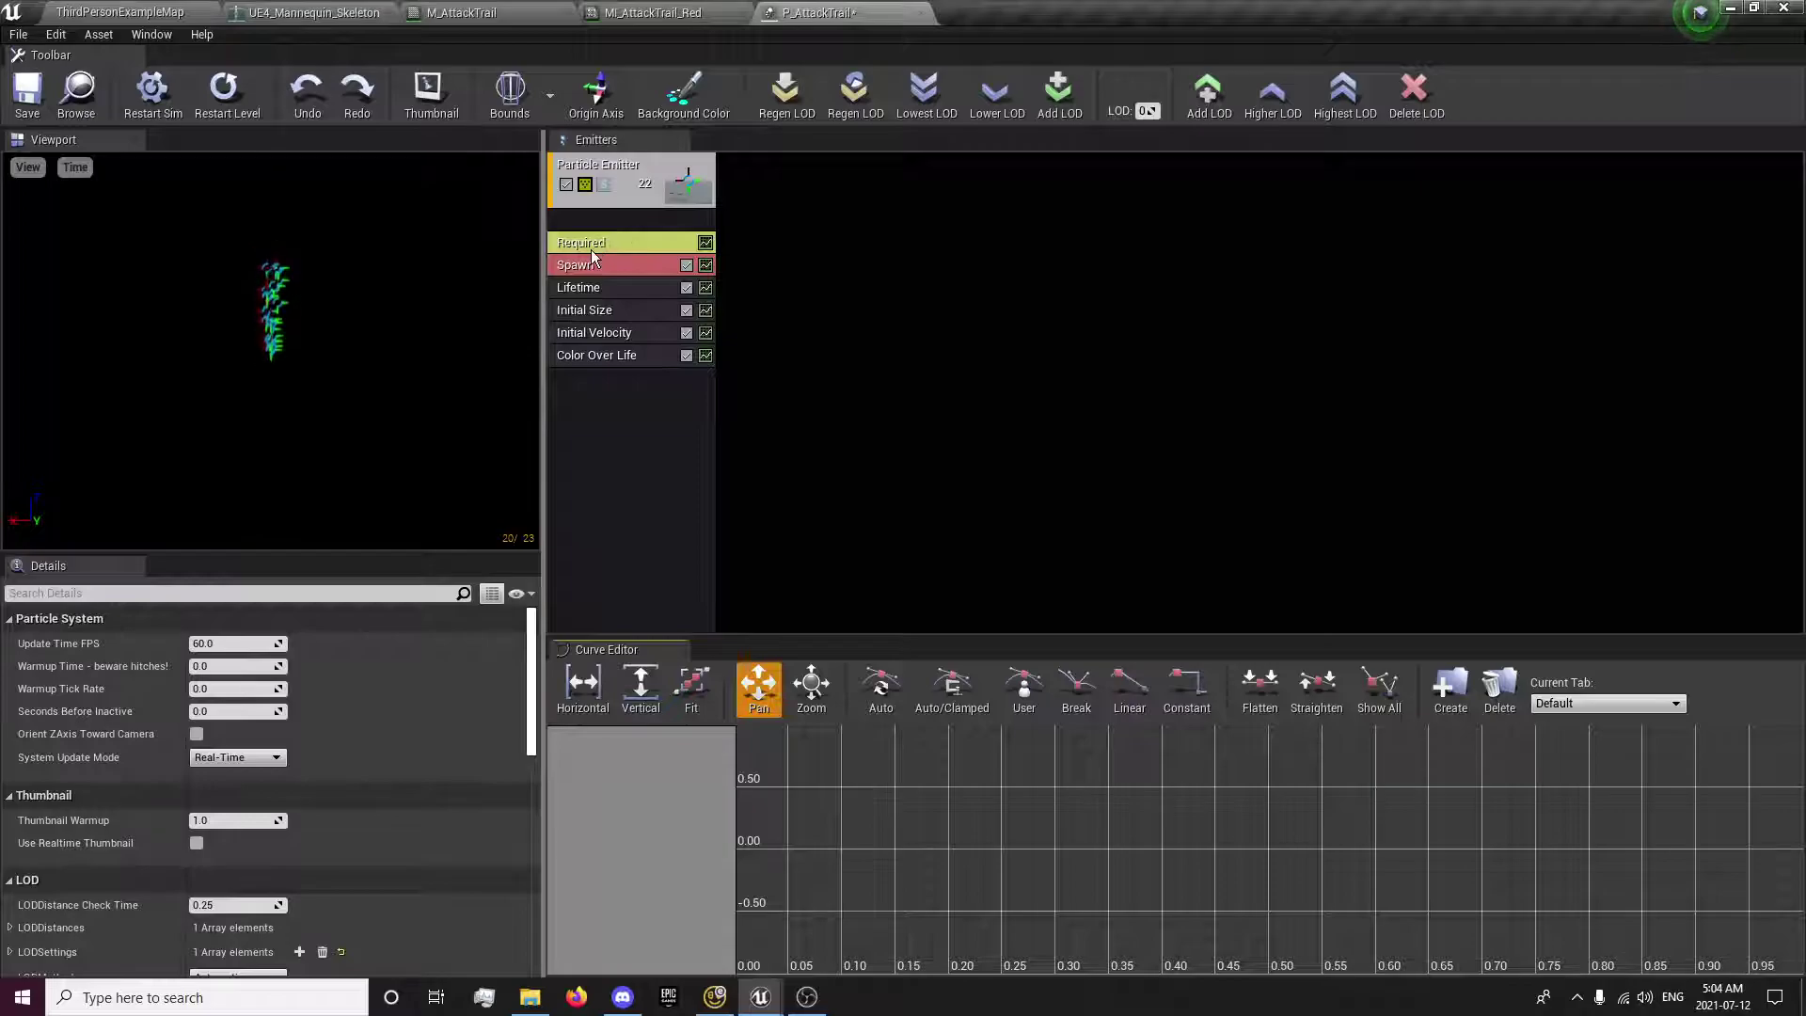
{"action": "right_click", "coordinate": [588, 220]}
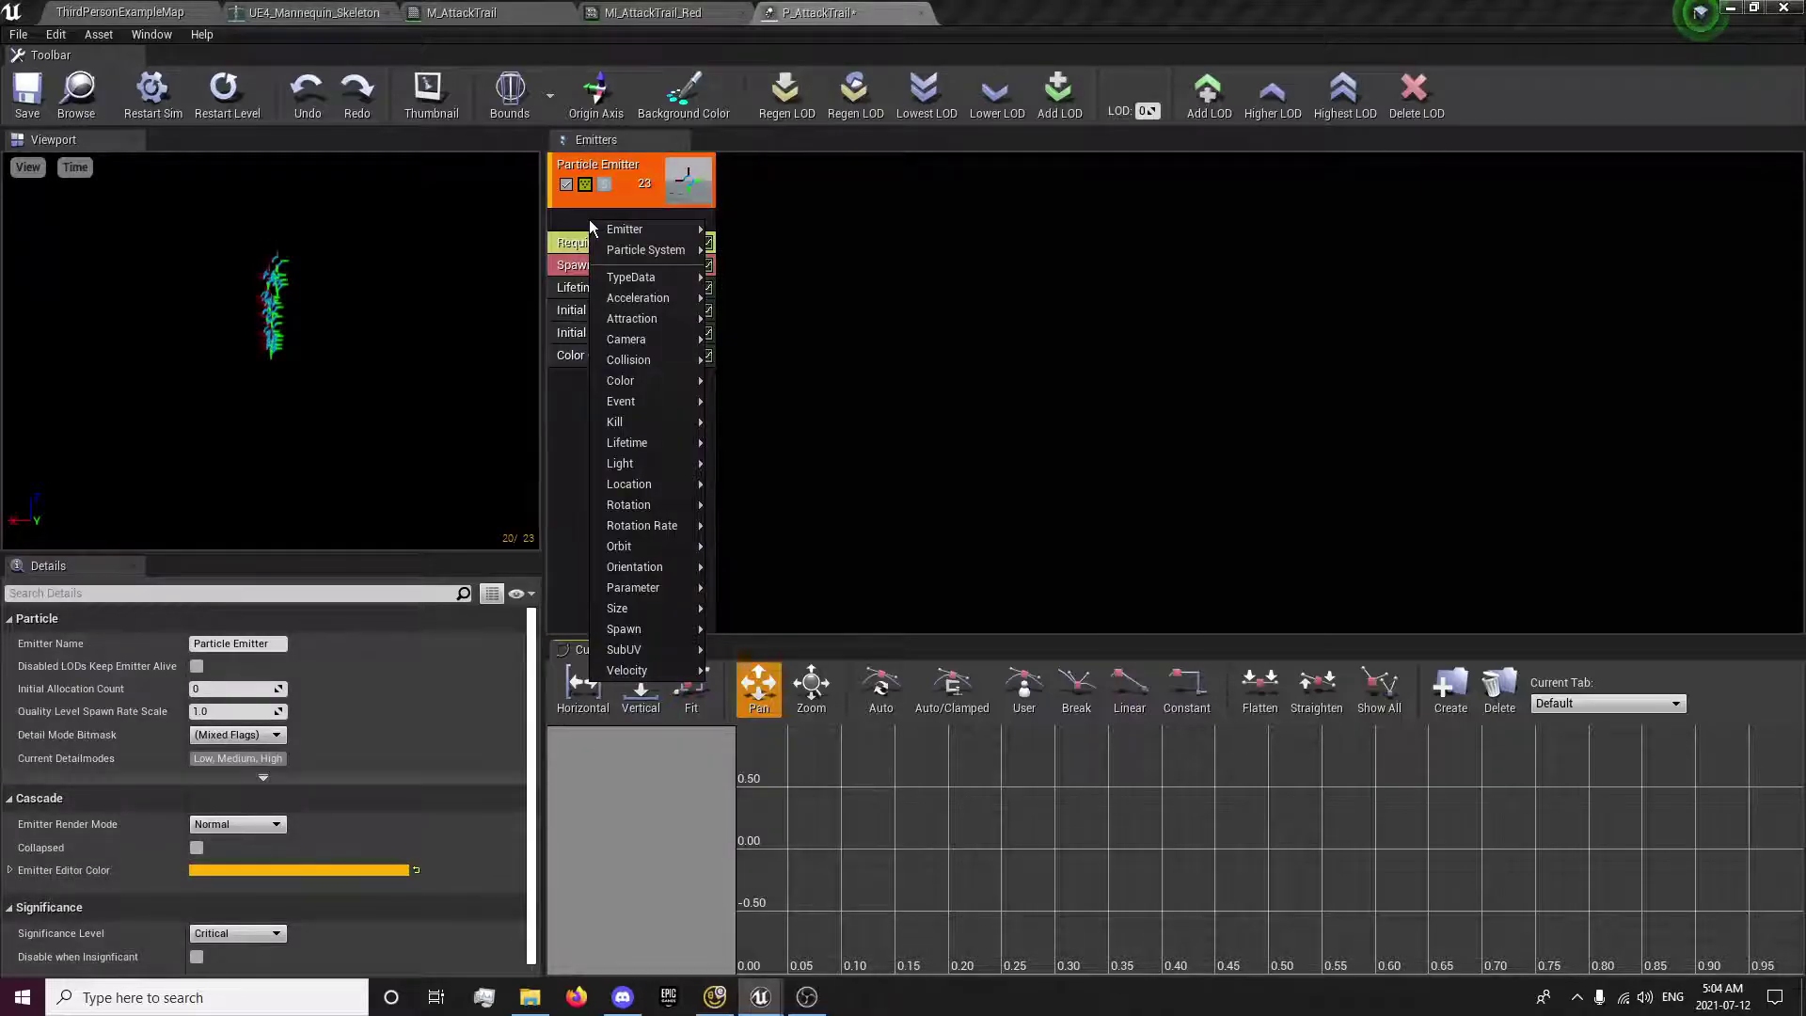
{"action": "mouse_move", "coordinate": [636, 244]}
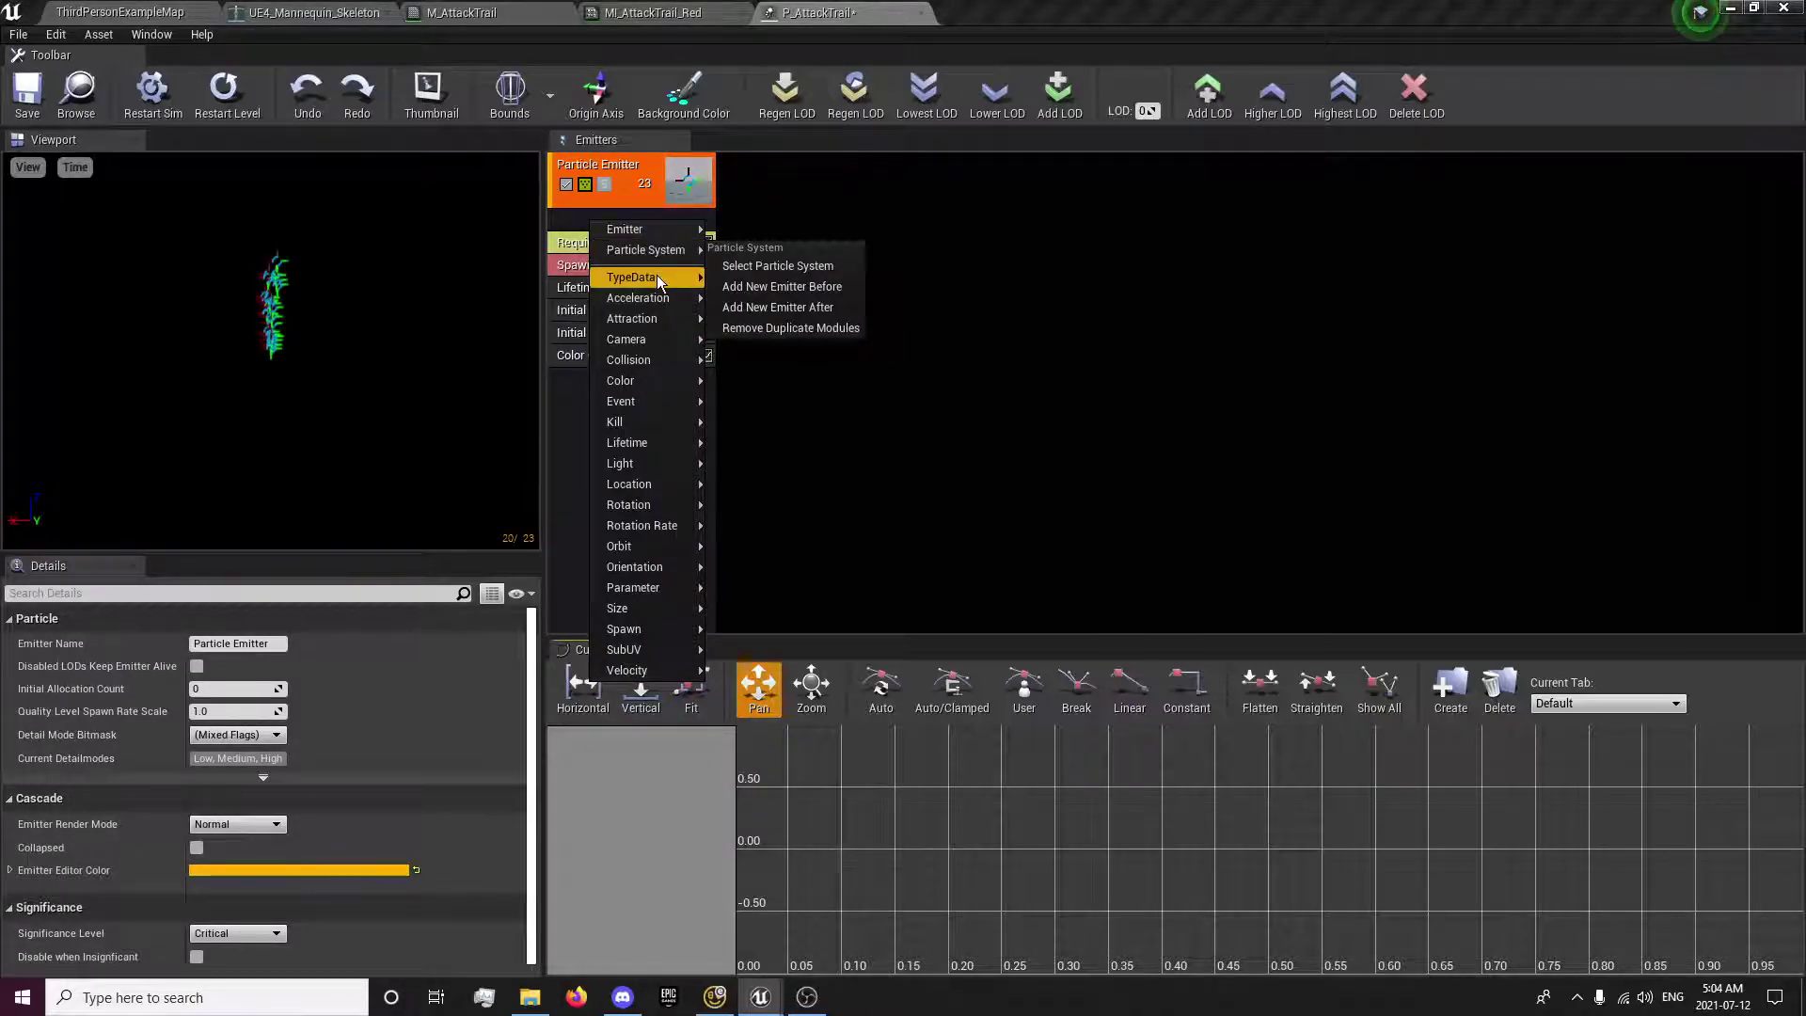
{"action": "mouse_move", "coordinate": [658, 280]}
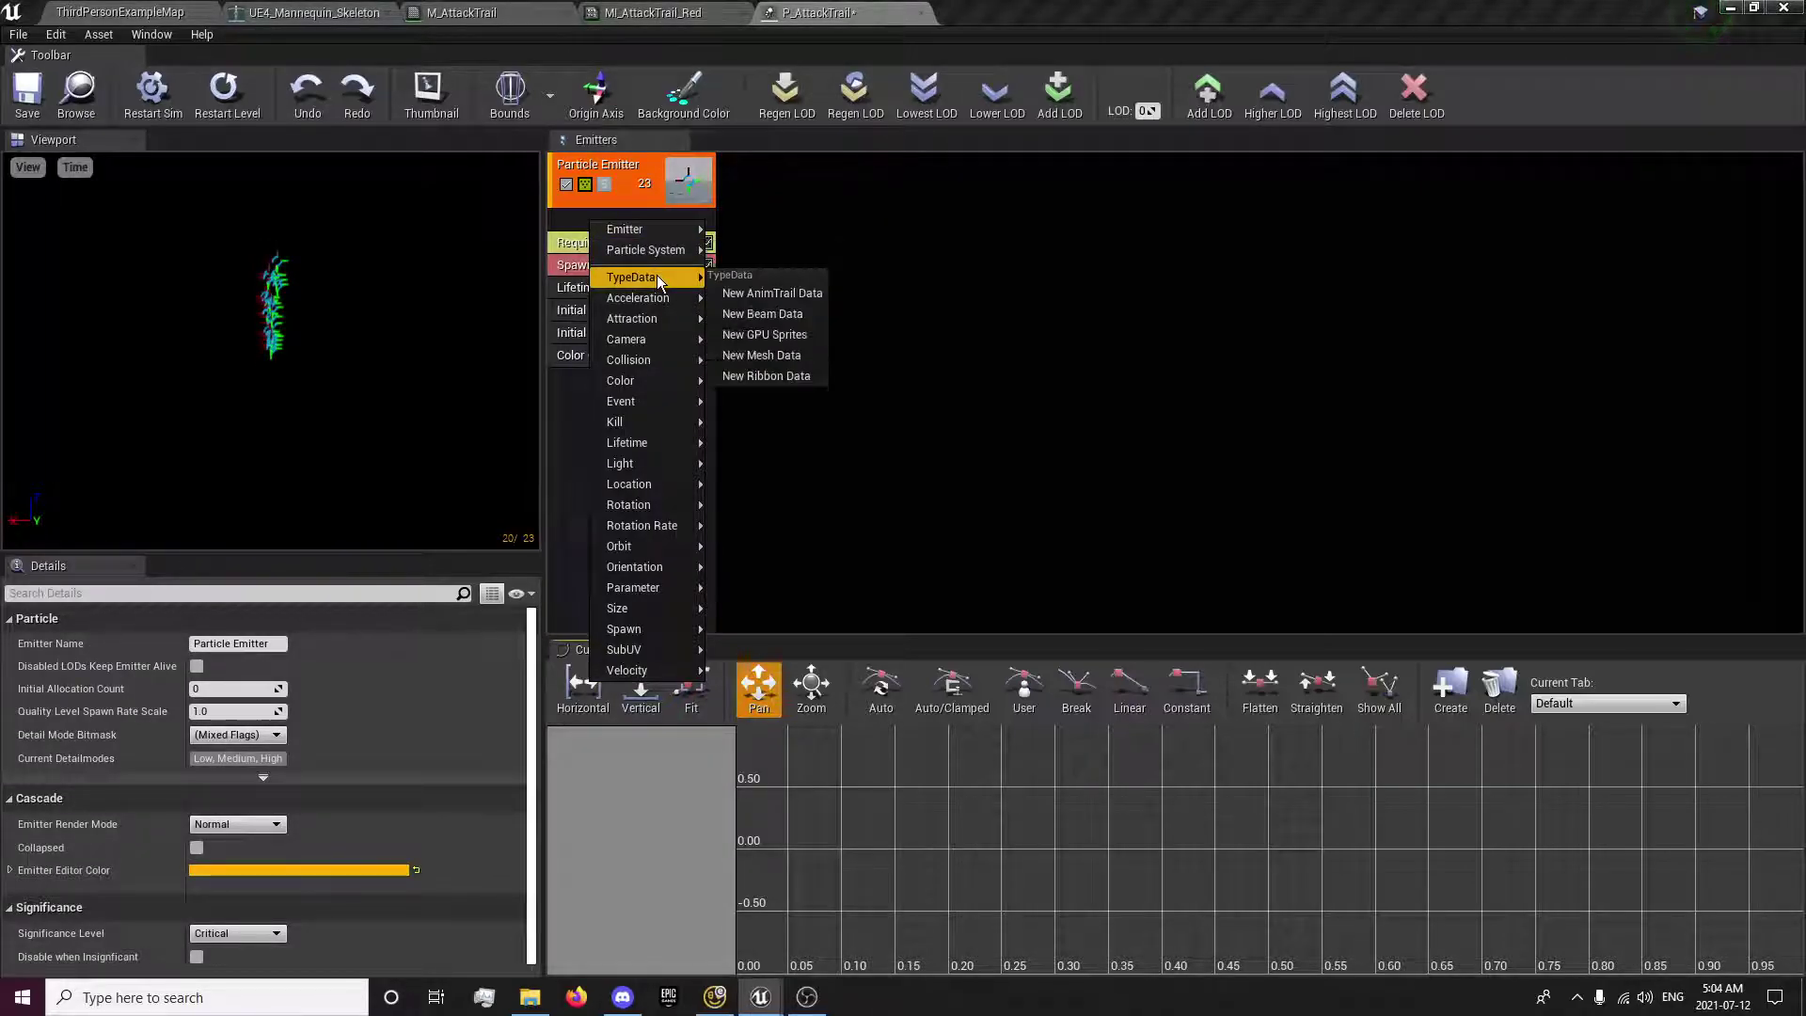
{"action": "left_click", "coordinate": [756, 292]}
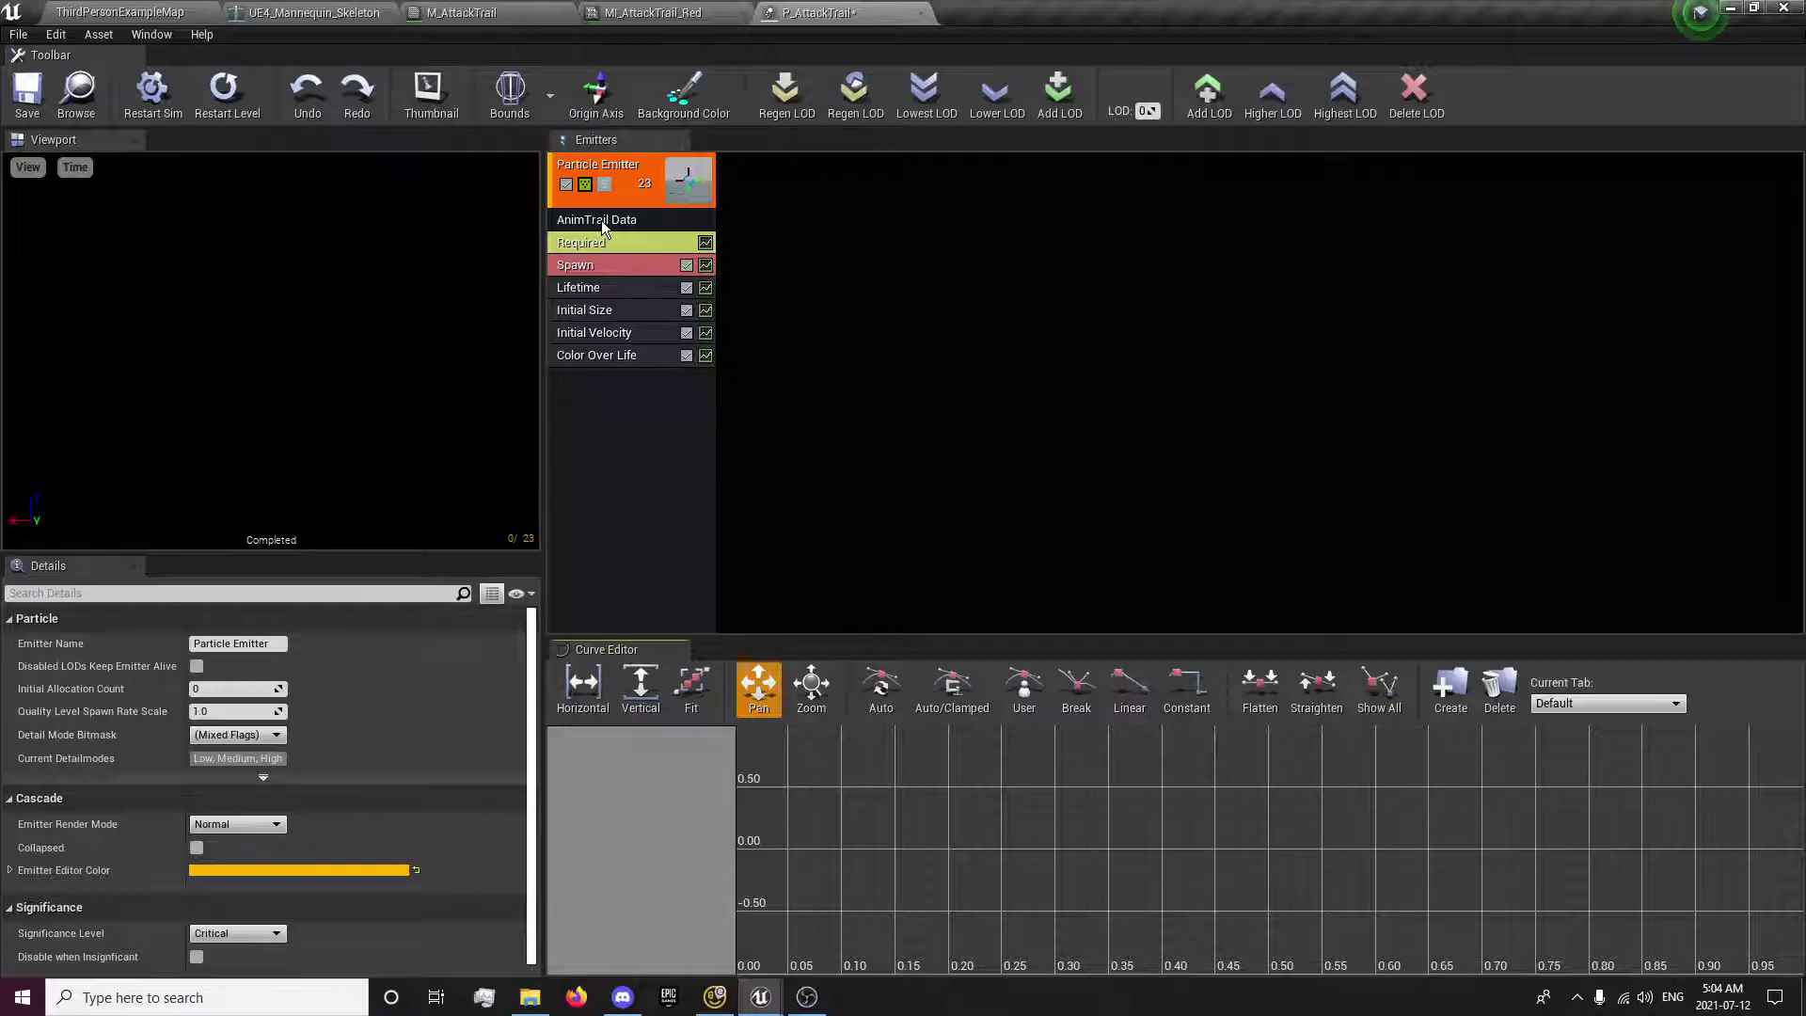
{"action": "left_click", "coordinate": [15, 108]}
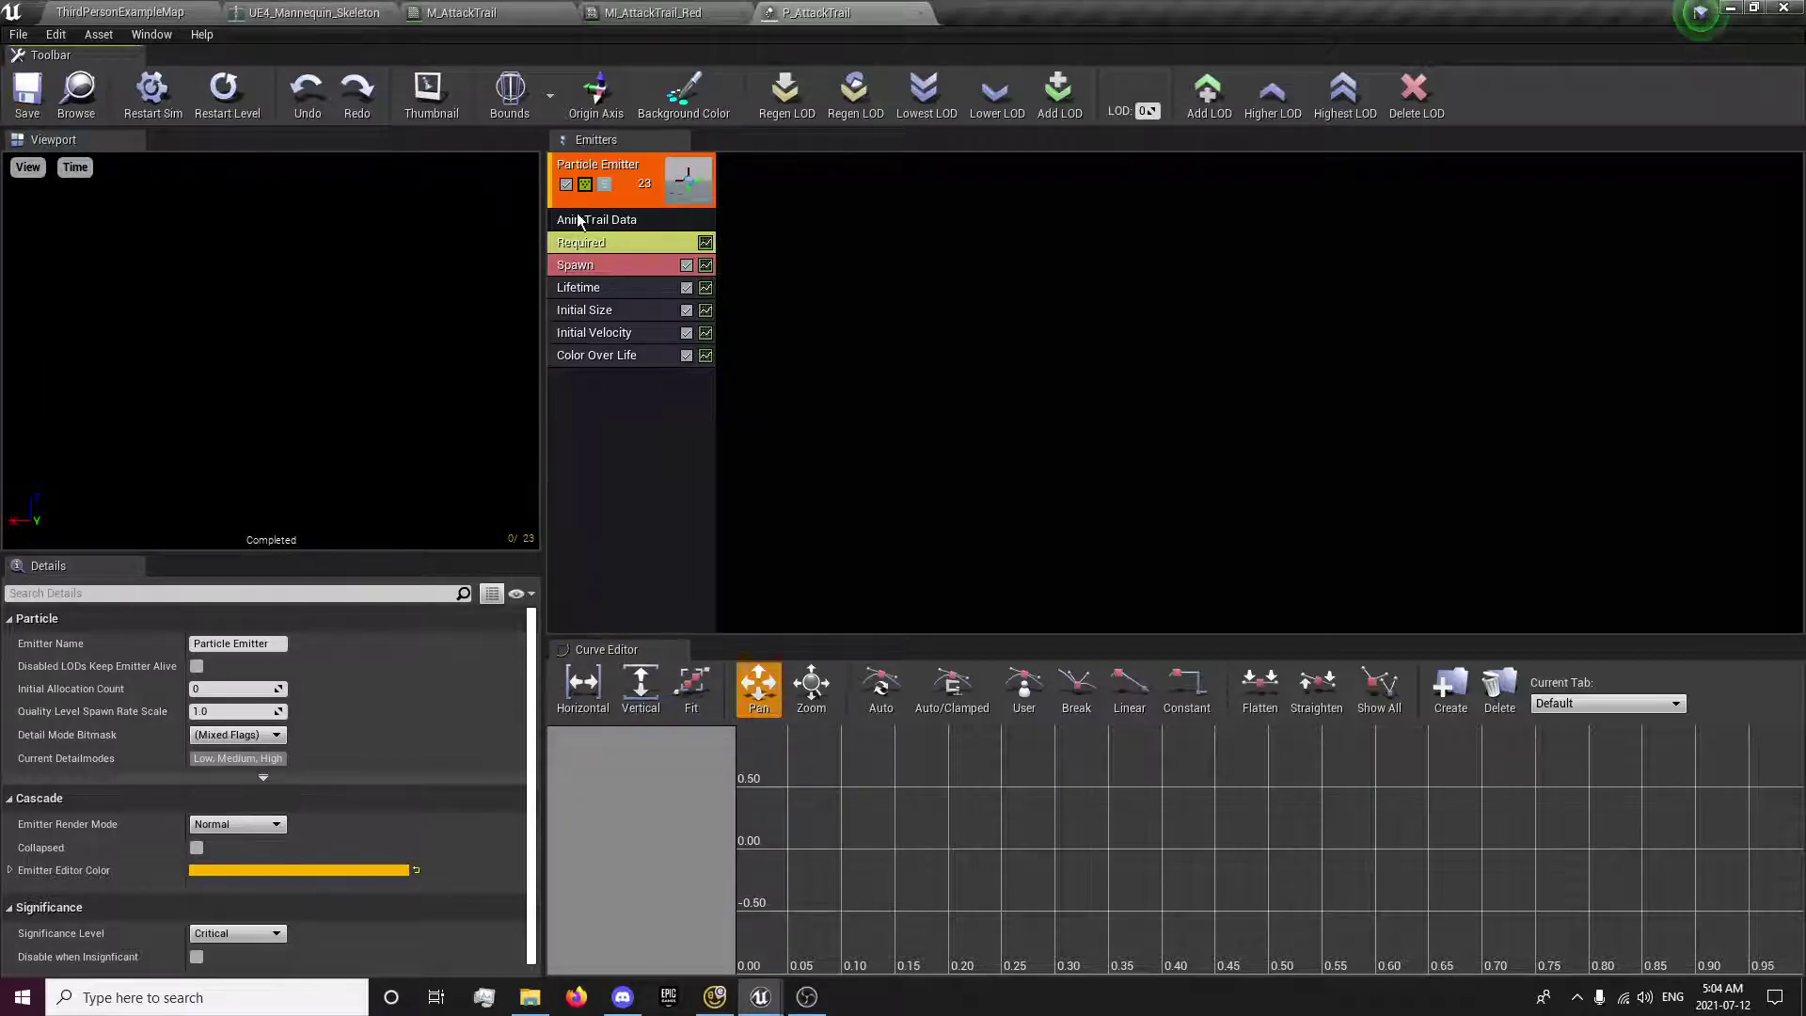
{"action": "left_click", "coordinate": [606, 243]}
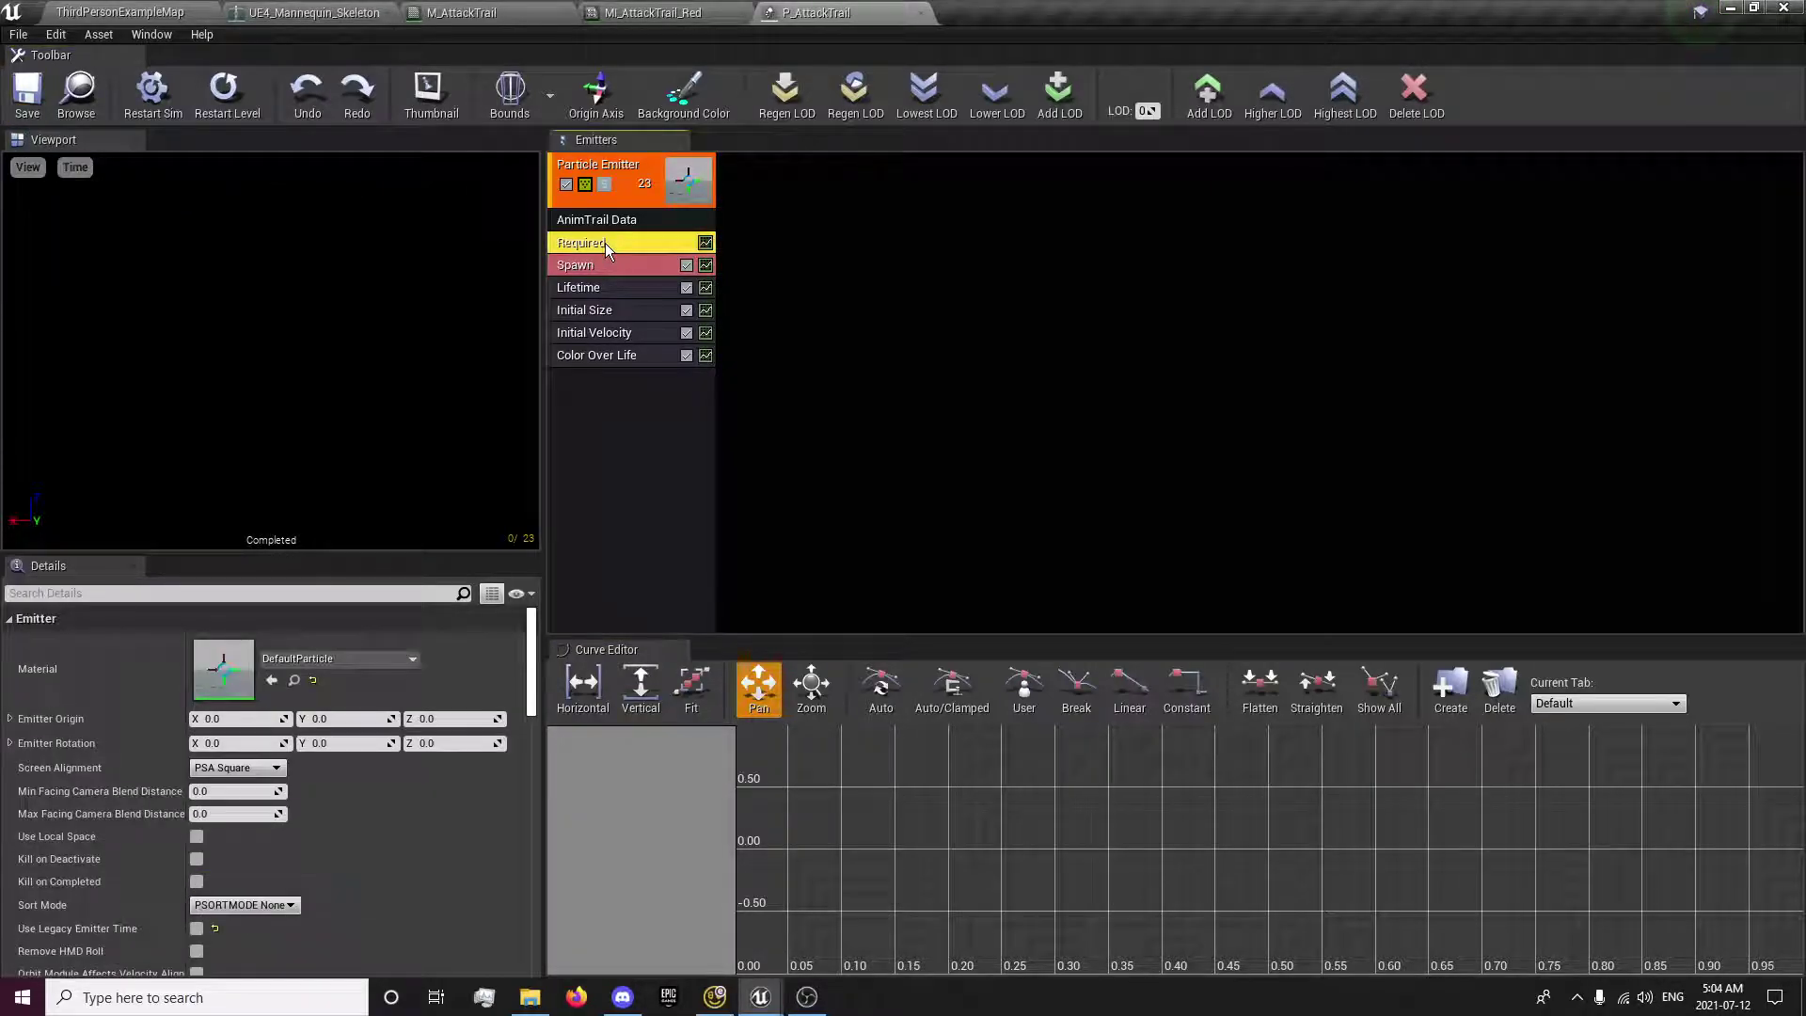
- Assign MI_AttackTrail_Red as the emitter's Material via the mi_att search
{"action": "left_click", "coordinate": [355, 657]}
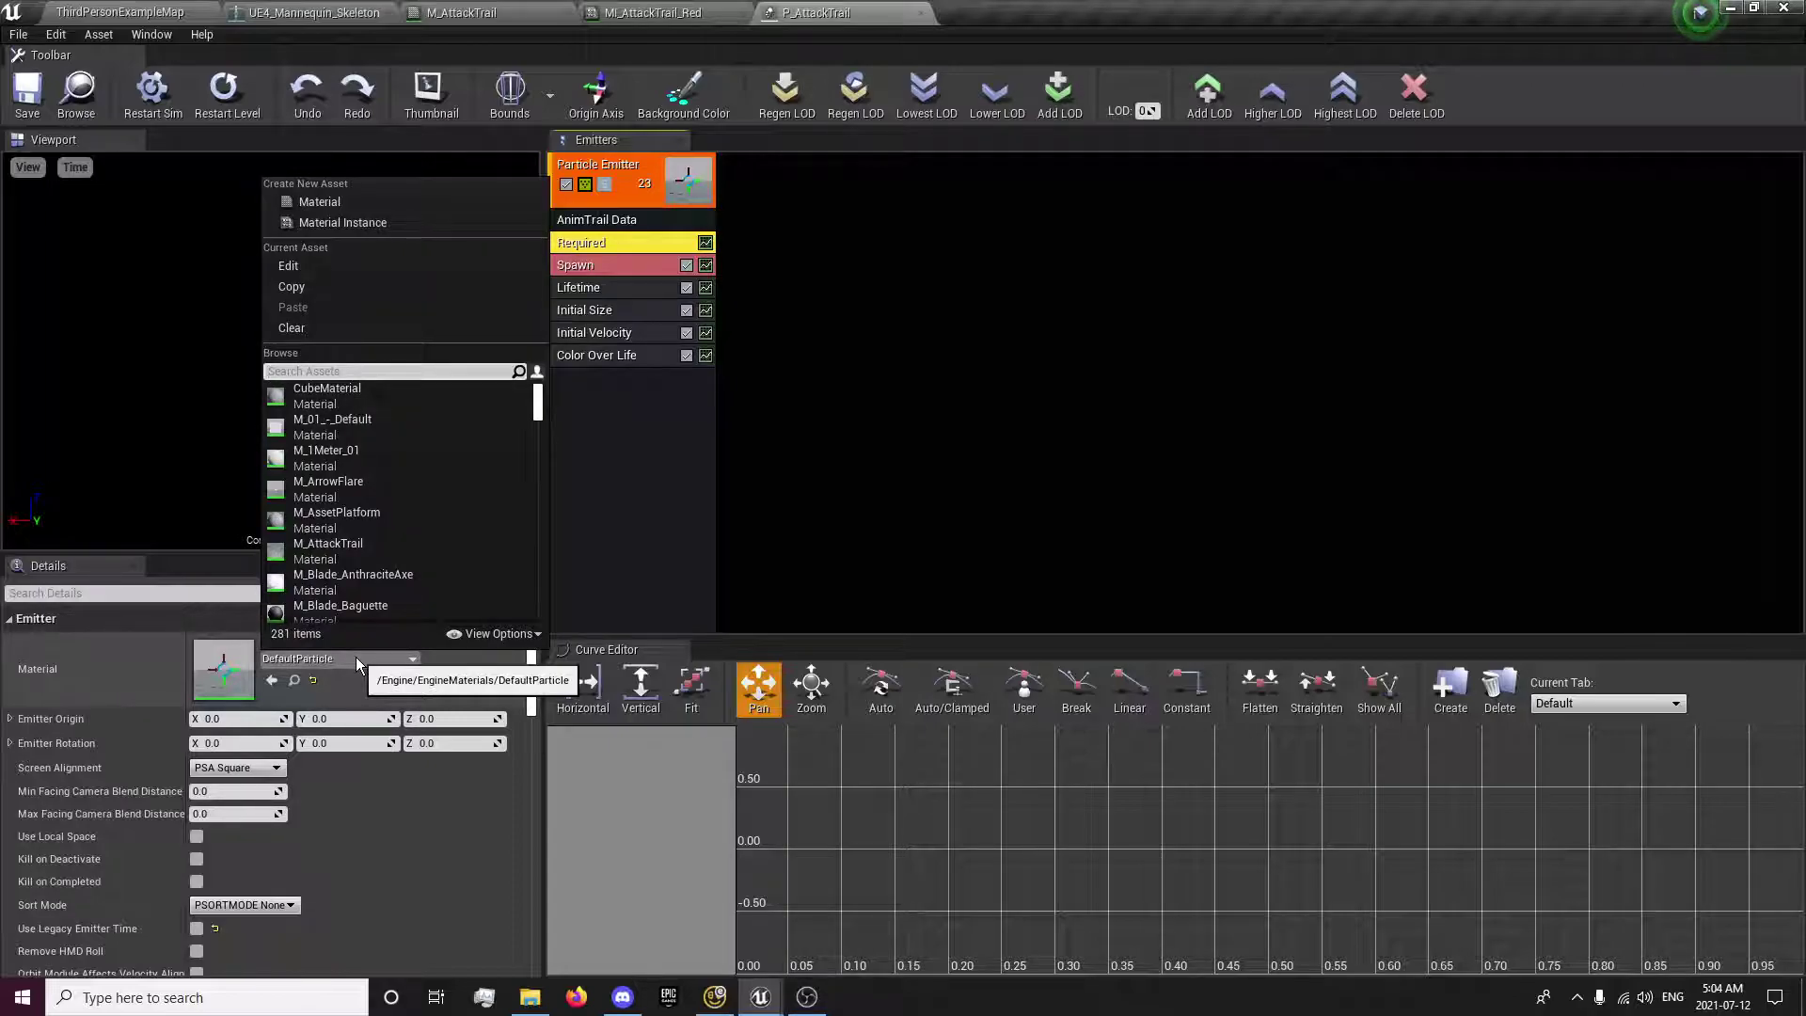
{"action": "type", "text": "mi_att"}
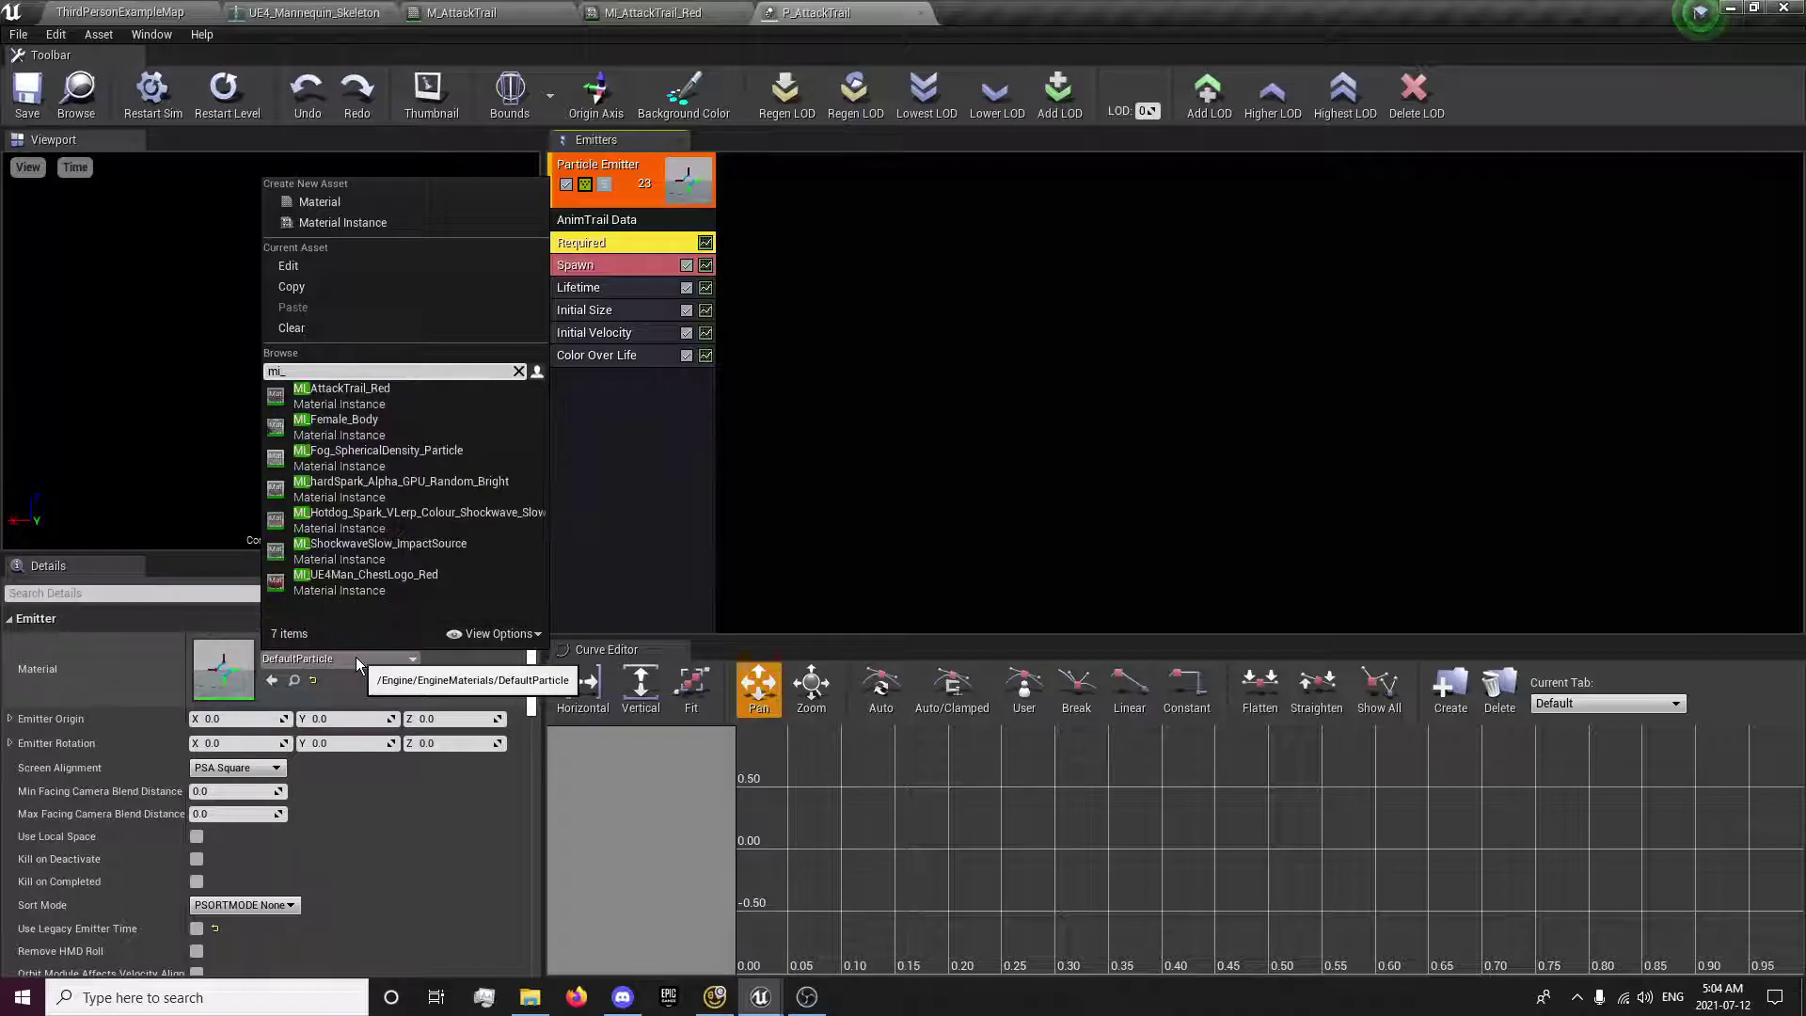
{"action": "left_click", "coordinate": [325, 387]}
- Check the attack trail materials in the Content Browser, then save P_AttackTrail
{"action": "left_click", "coordinate": [123, 9]}
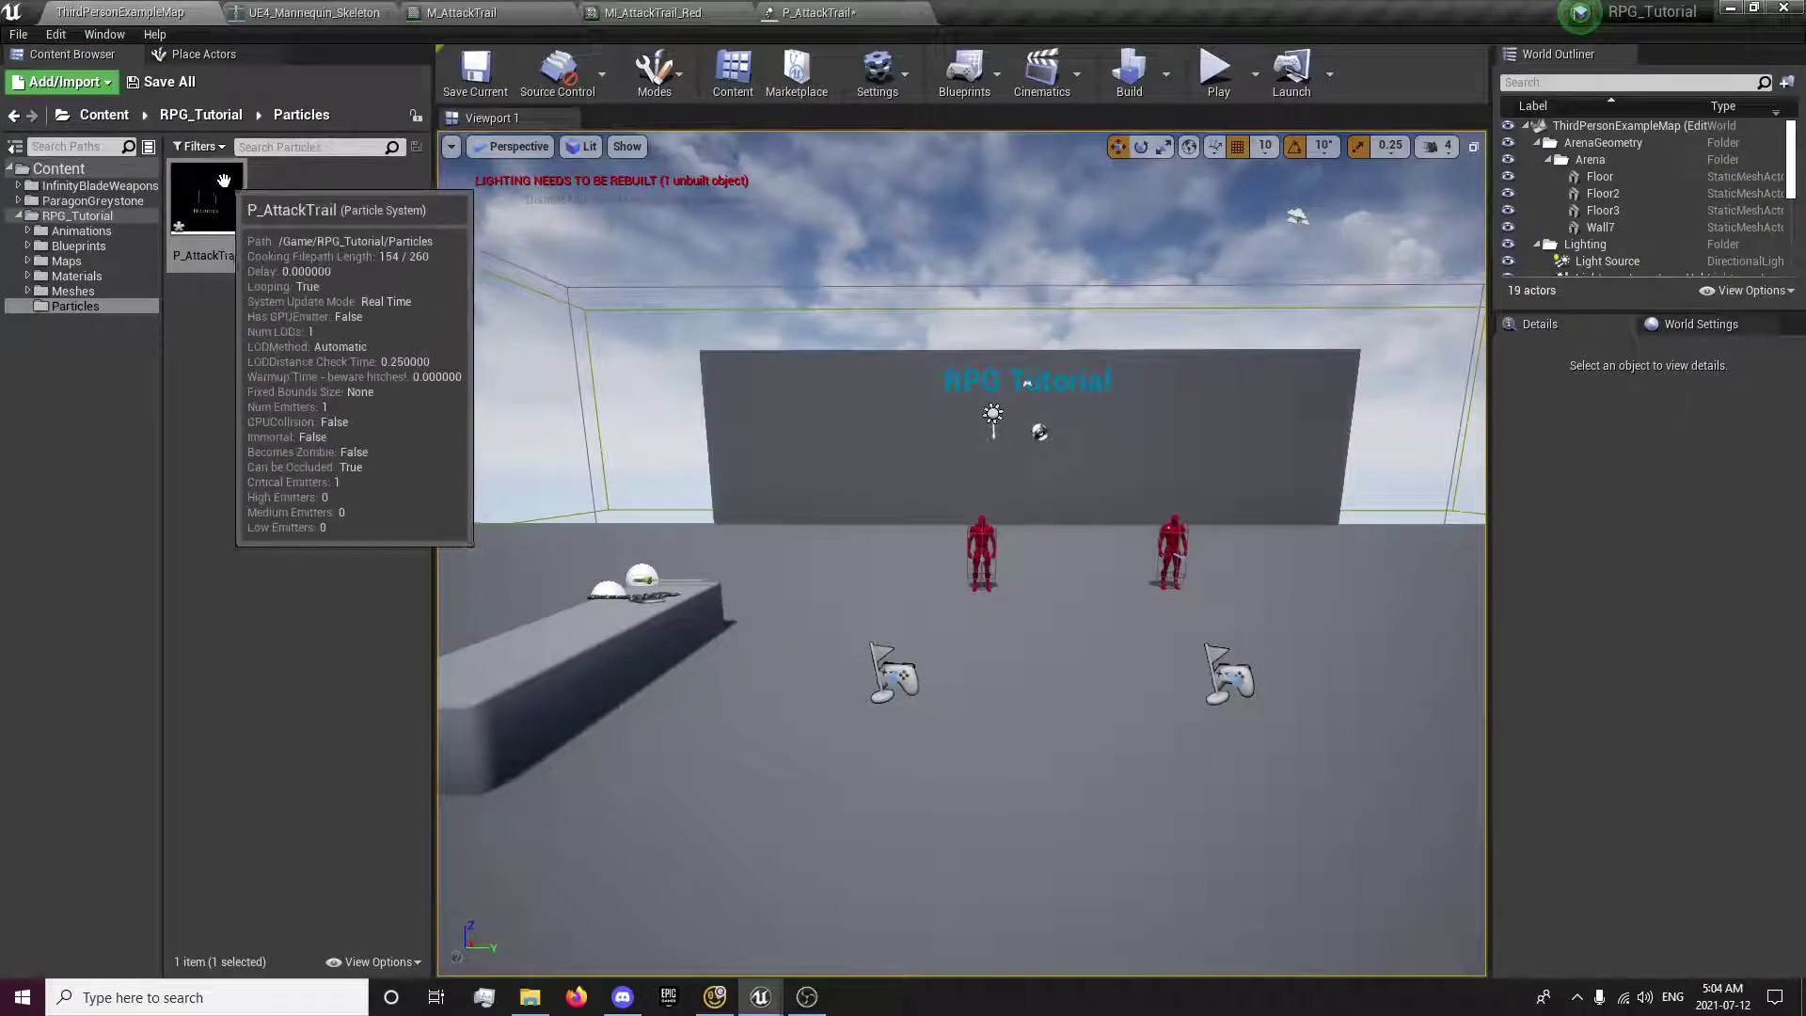
{"action": "double_click", "coordinate": [209, 240]}
{"action": "left_click", "coordinate": [80, 70]}
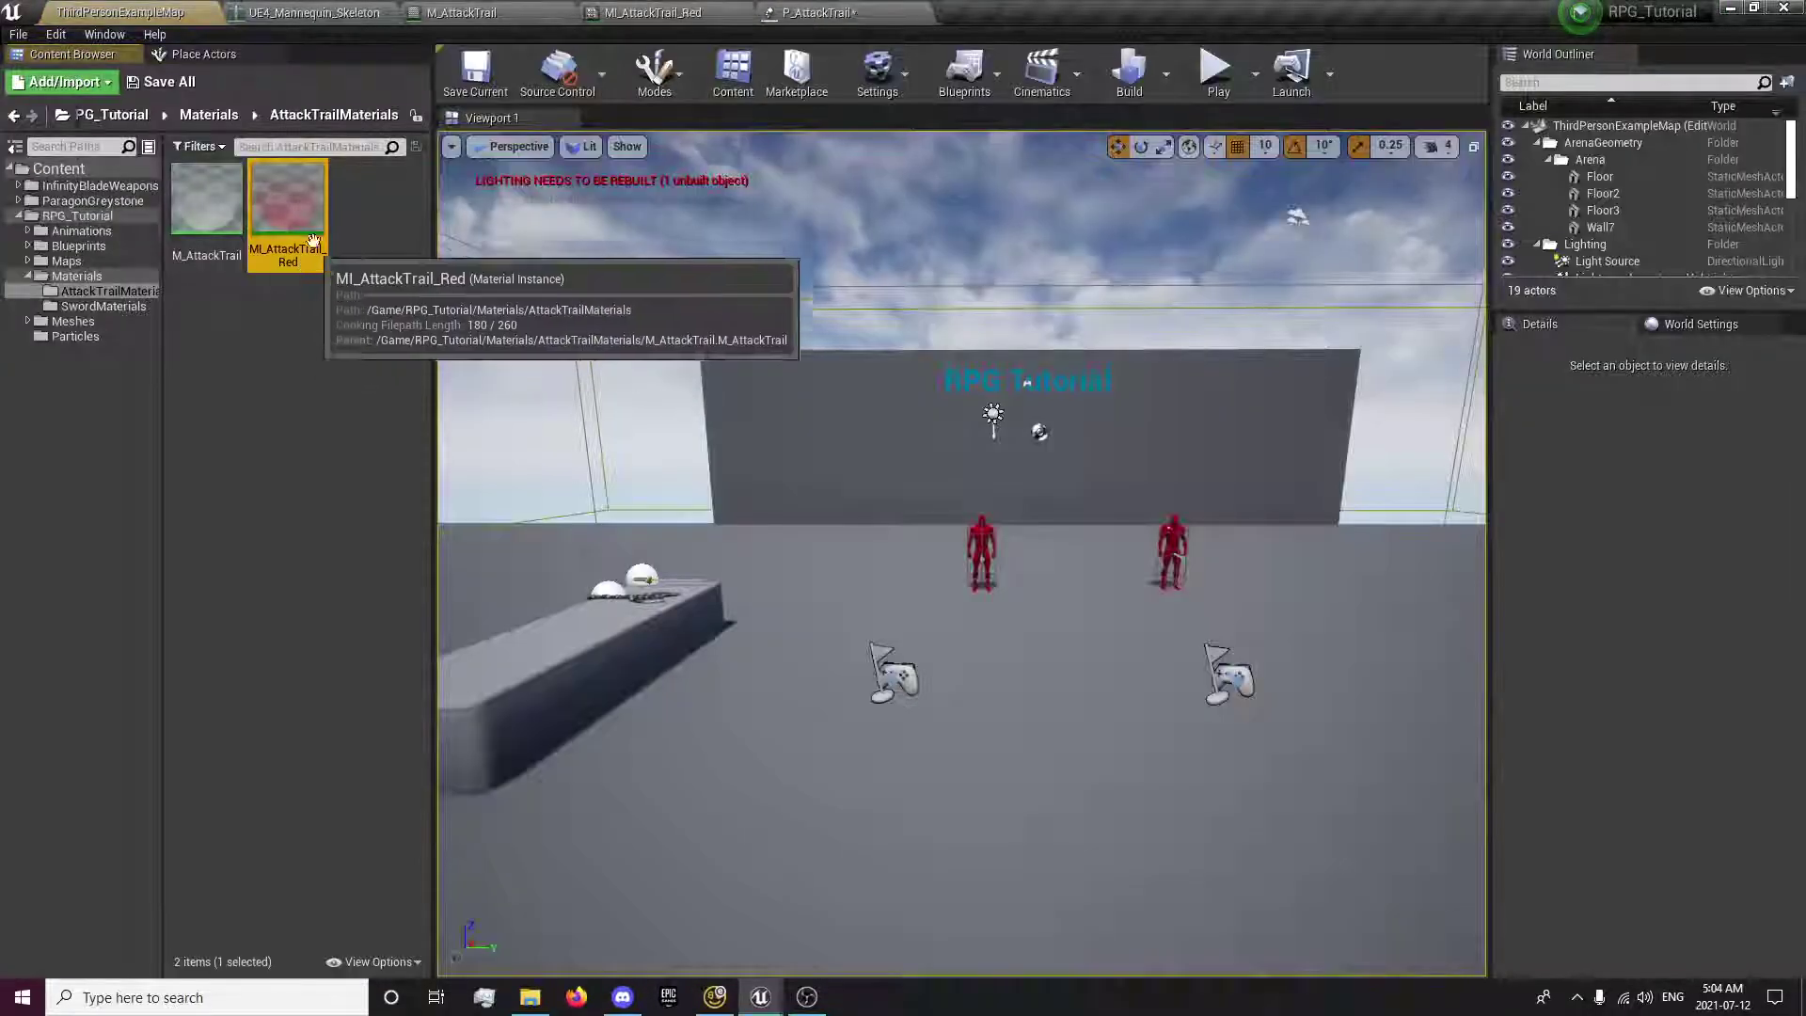
{"action": "right_click", "coordinate": [314, 222]}
{"action": "mouse_move", "coordinate": [403, 419]}
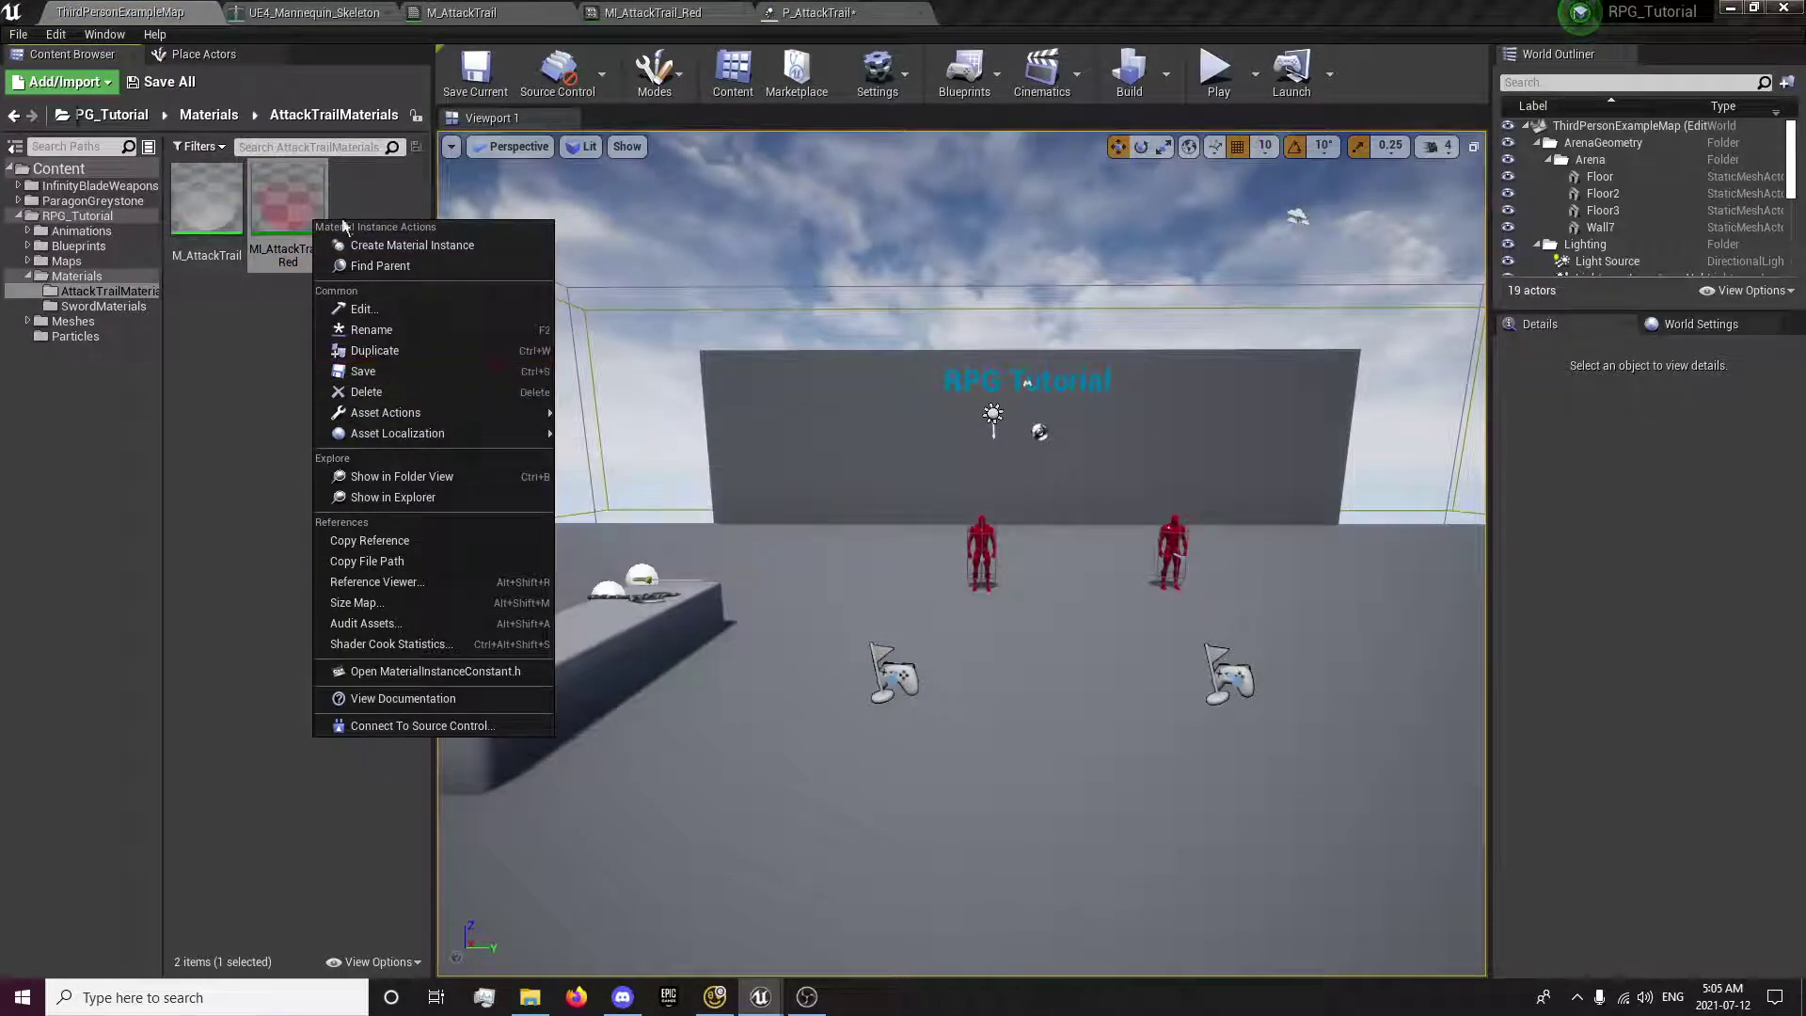
{"action": "right_click", "coordinate": [213, 219]}
{"action": "left_click", "coordinate": [282, 376]}
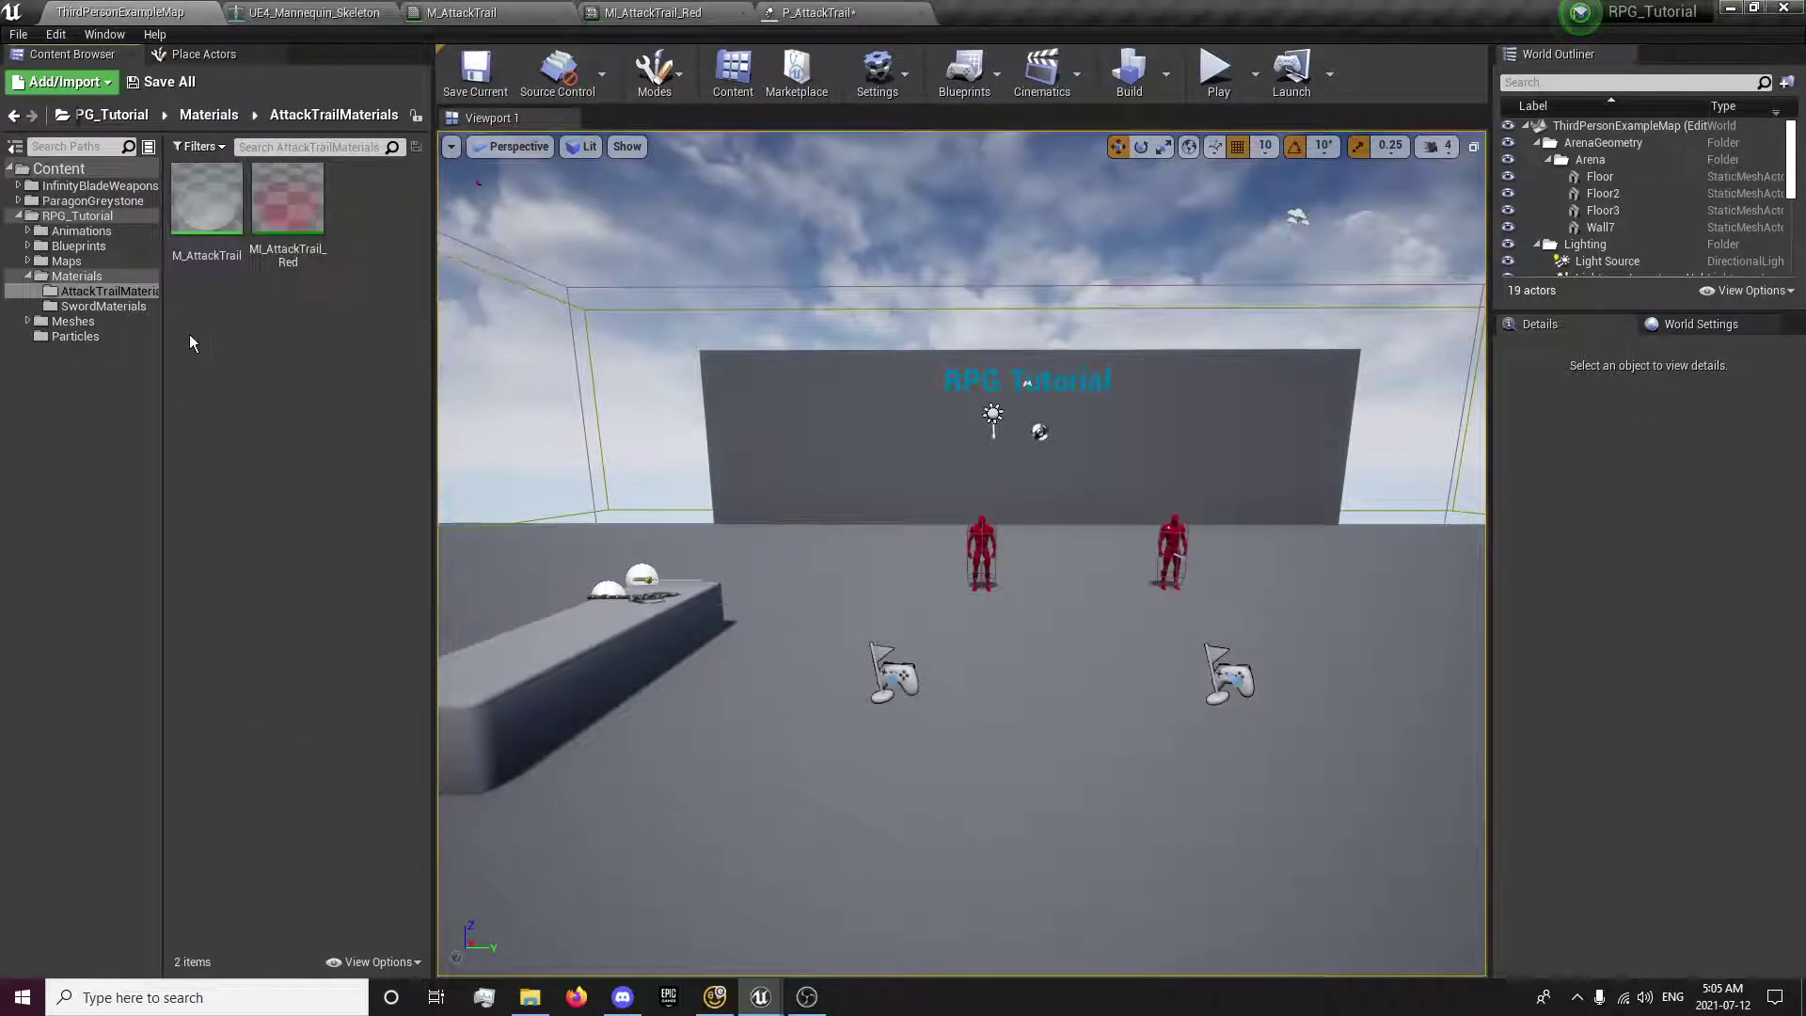
{"action": "left_click", "coordinate": [814, 13]}
{"action": "left_click", "coordinate": [28, 89]}
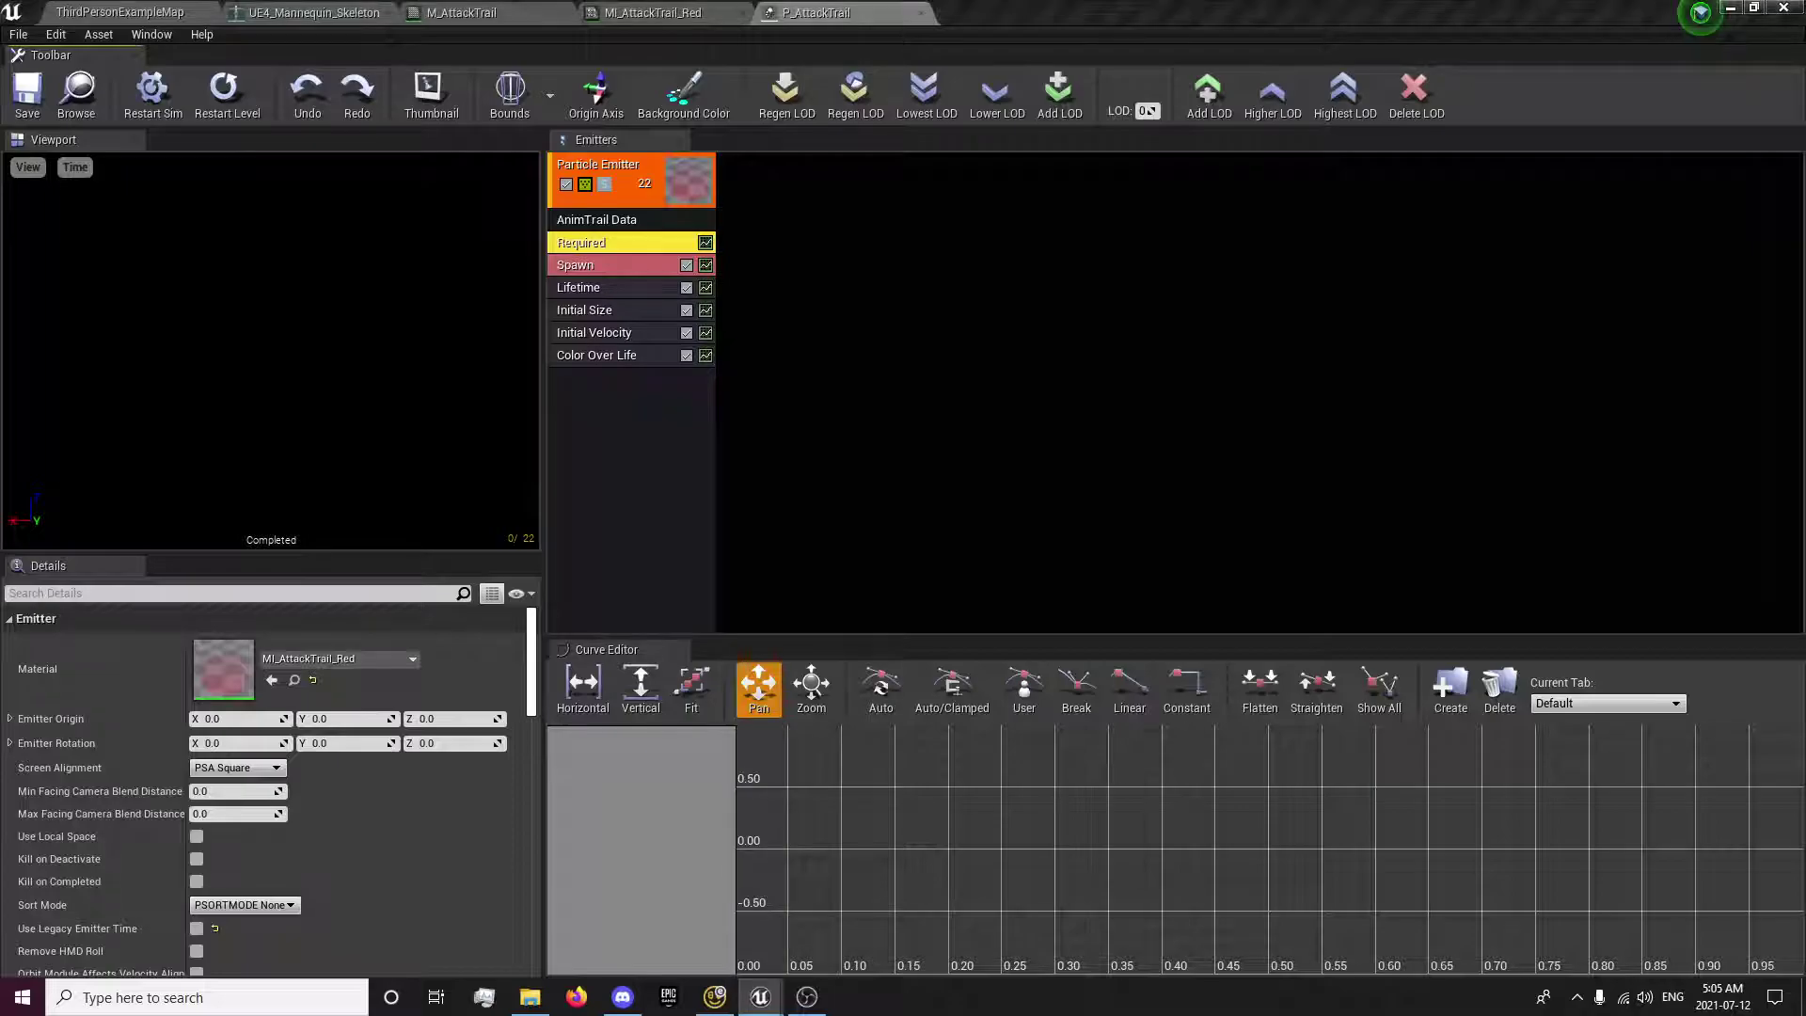
- Change the Lifetime module's distribution to Distribution Float Constant with value 0.2
{"action": "left_click", "coordinate": [578, 291]}
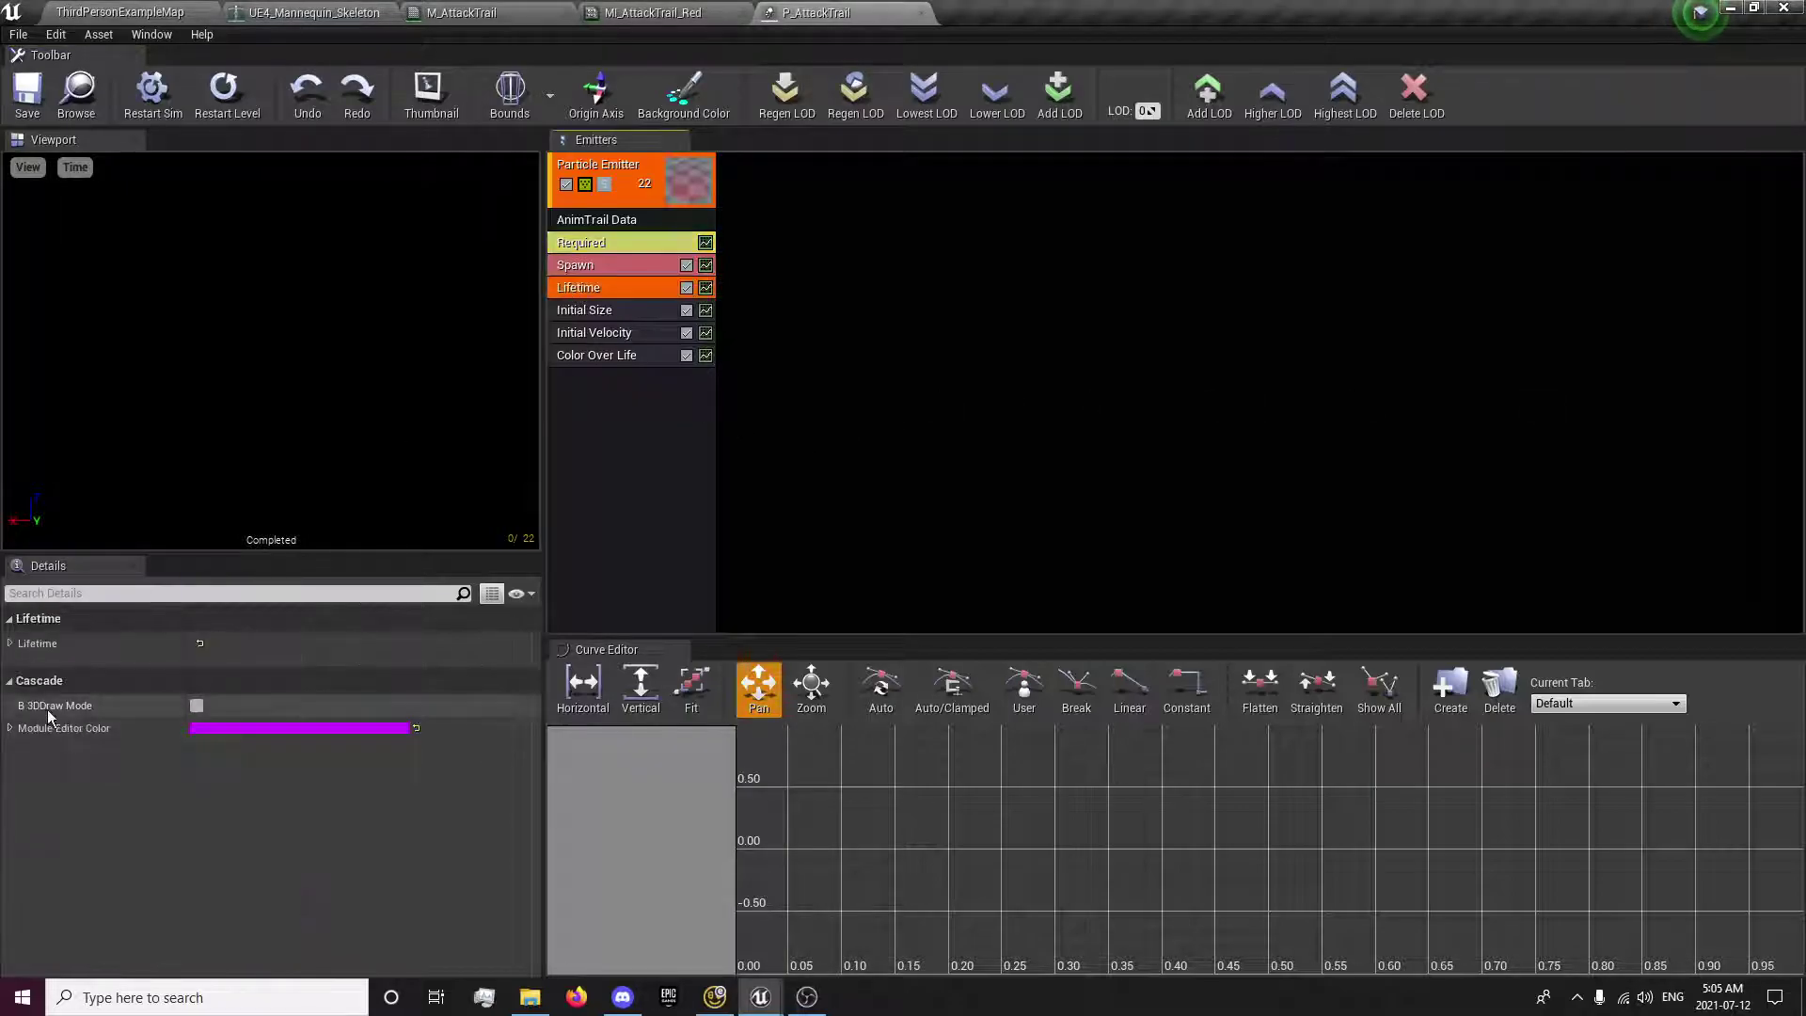
{"action": "left_click", "coordinate": [10, 642]}
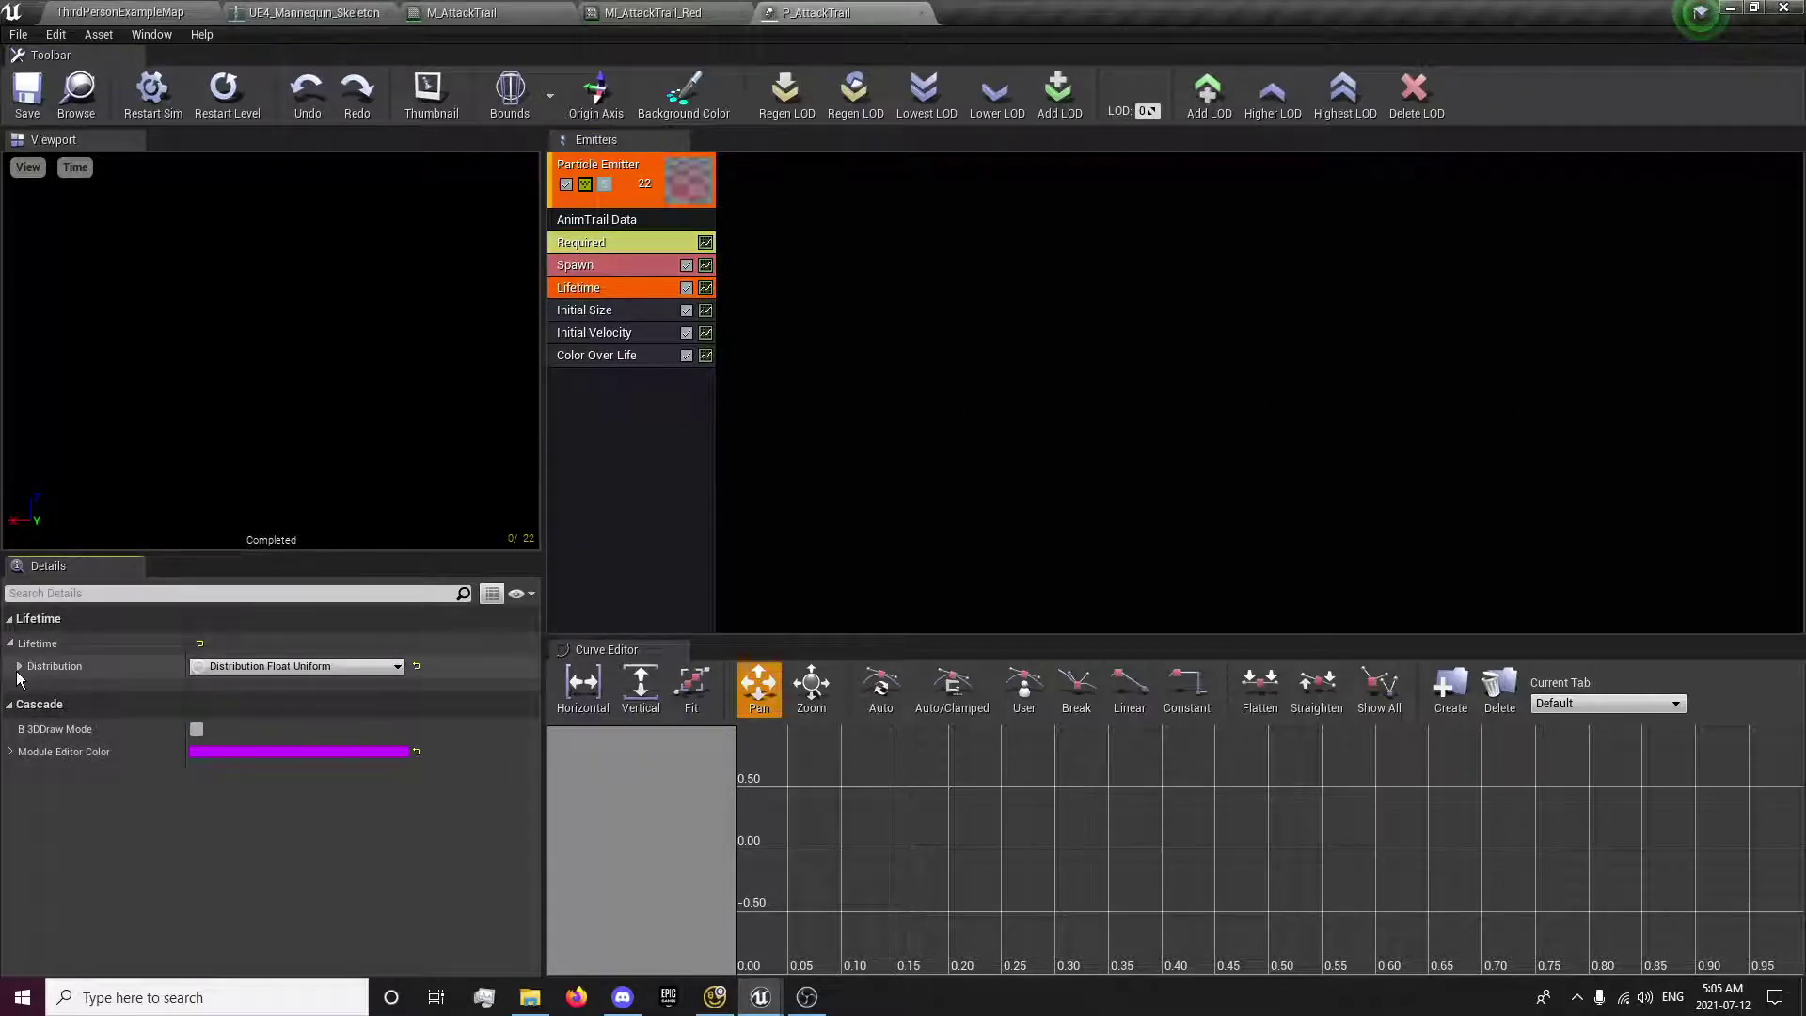
{"action": "left_click", "coordinate": [19, 666]}
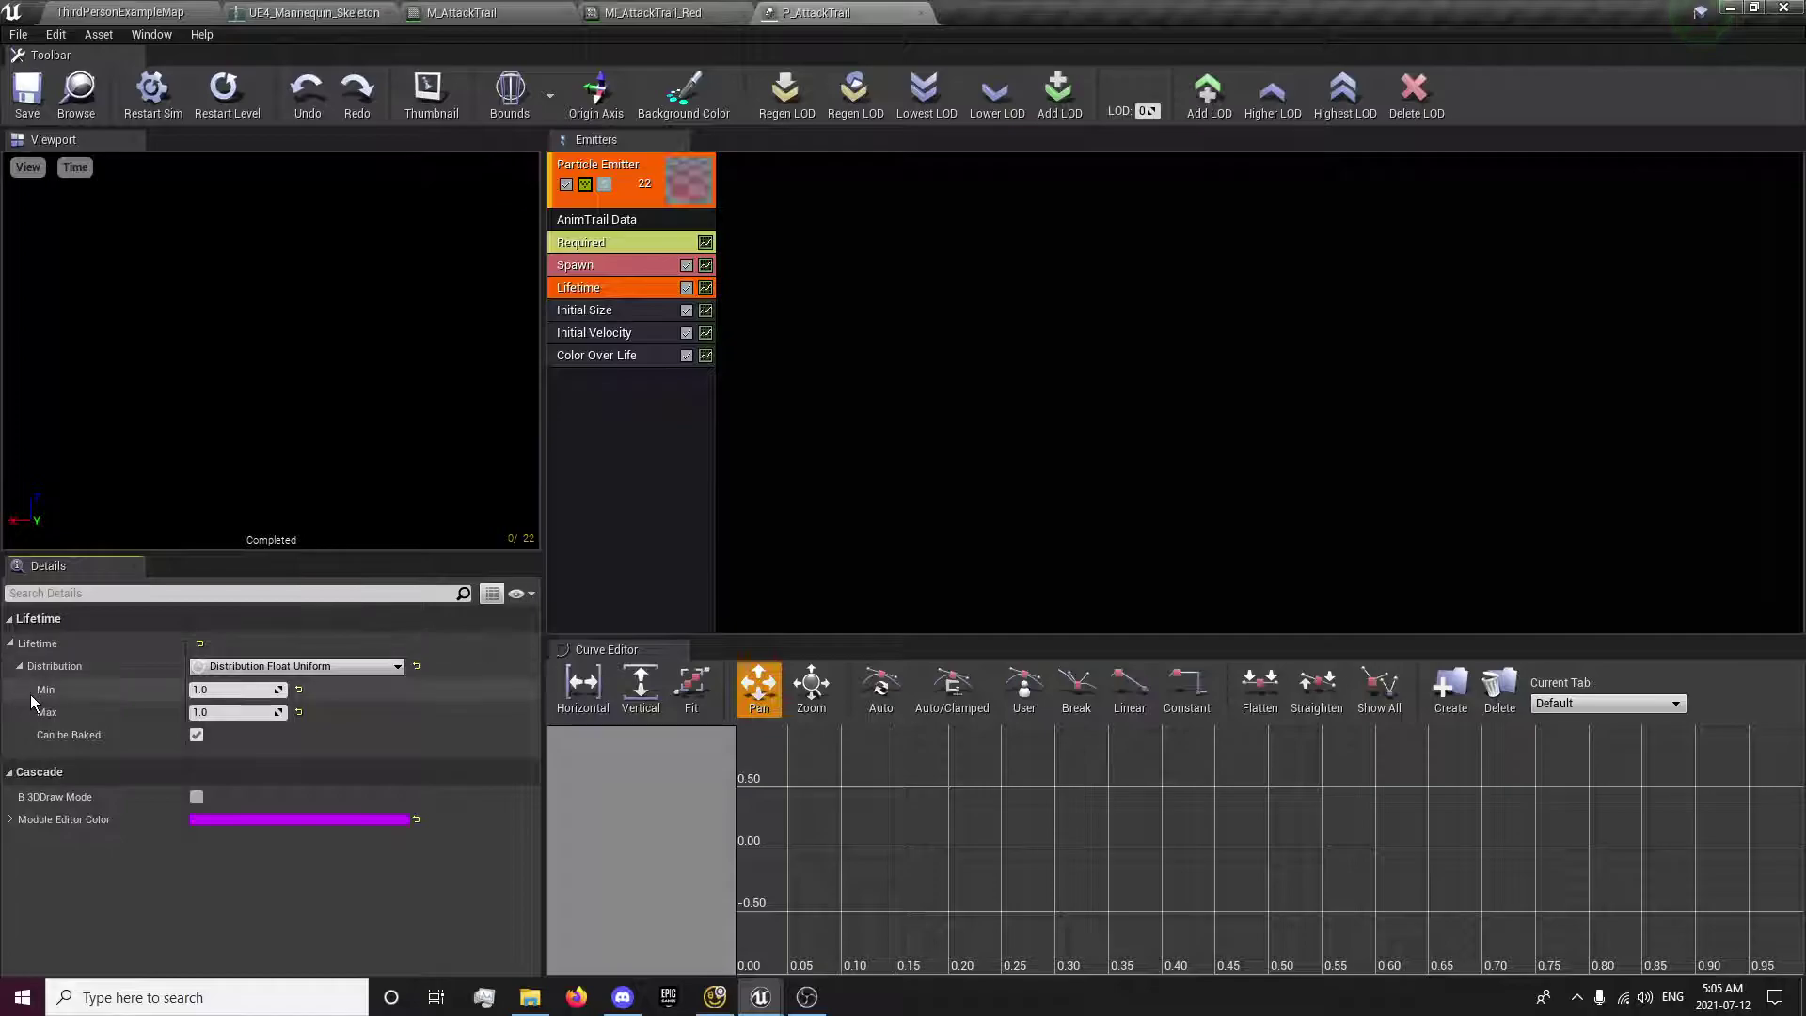
{"action": "left_click", "coordinate": [375, 668]}
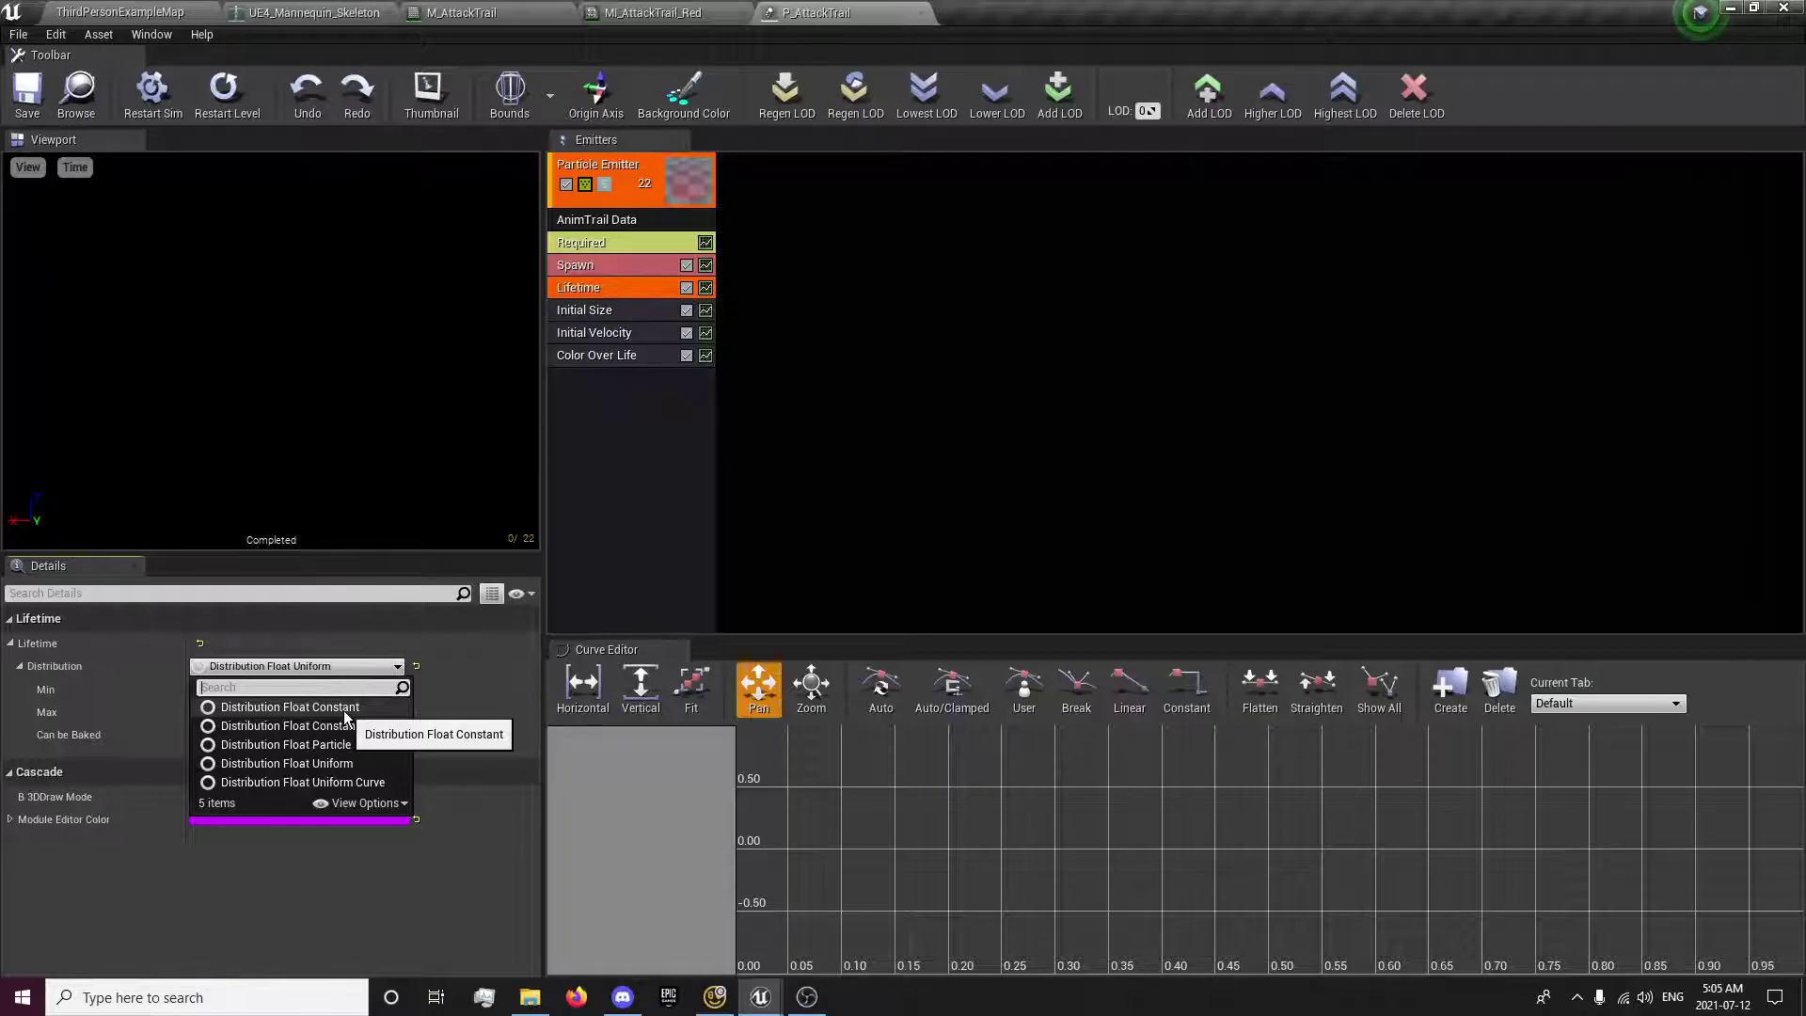
{"action": "left_click", "coordinate": [345, 712]}
{"action": "left_click", "coordinate": [224, 689]}
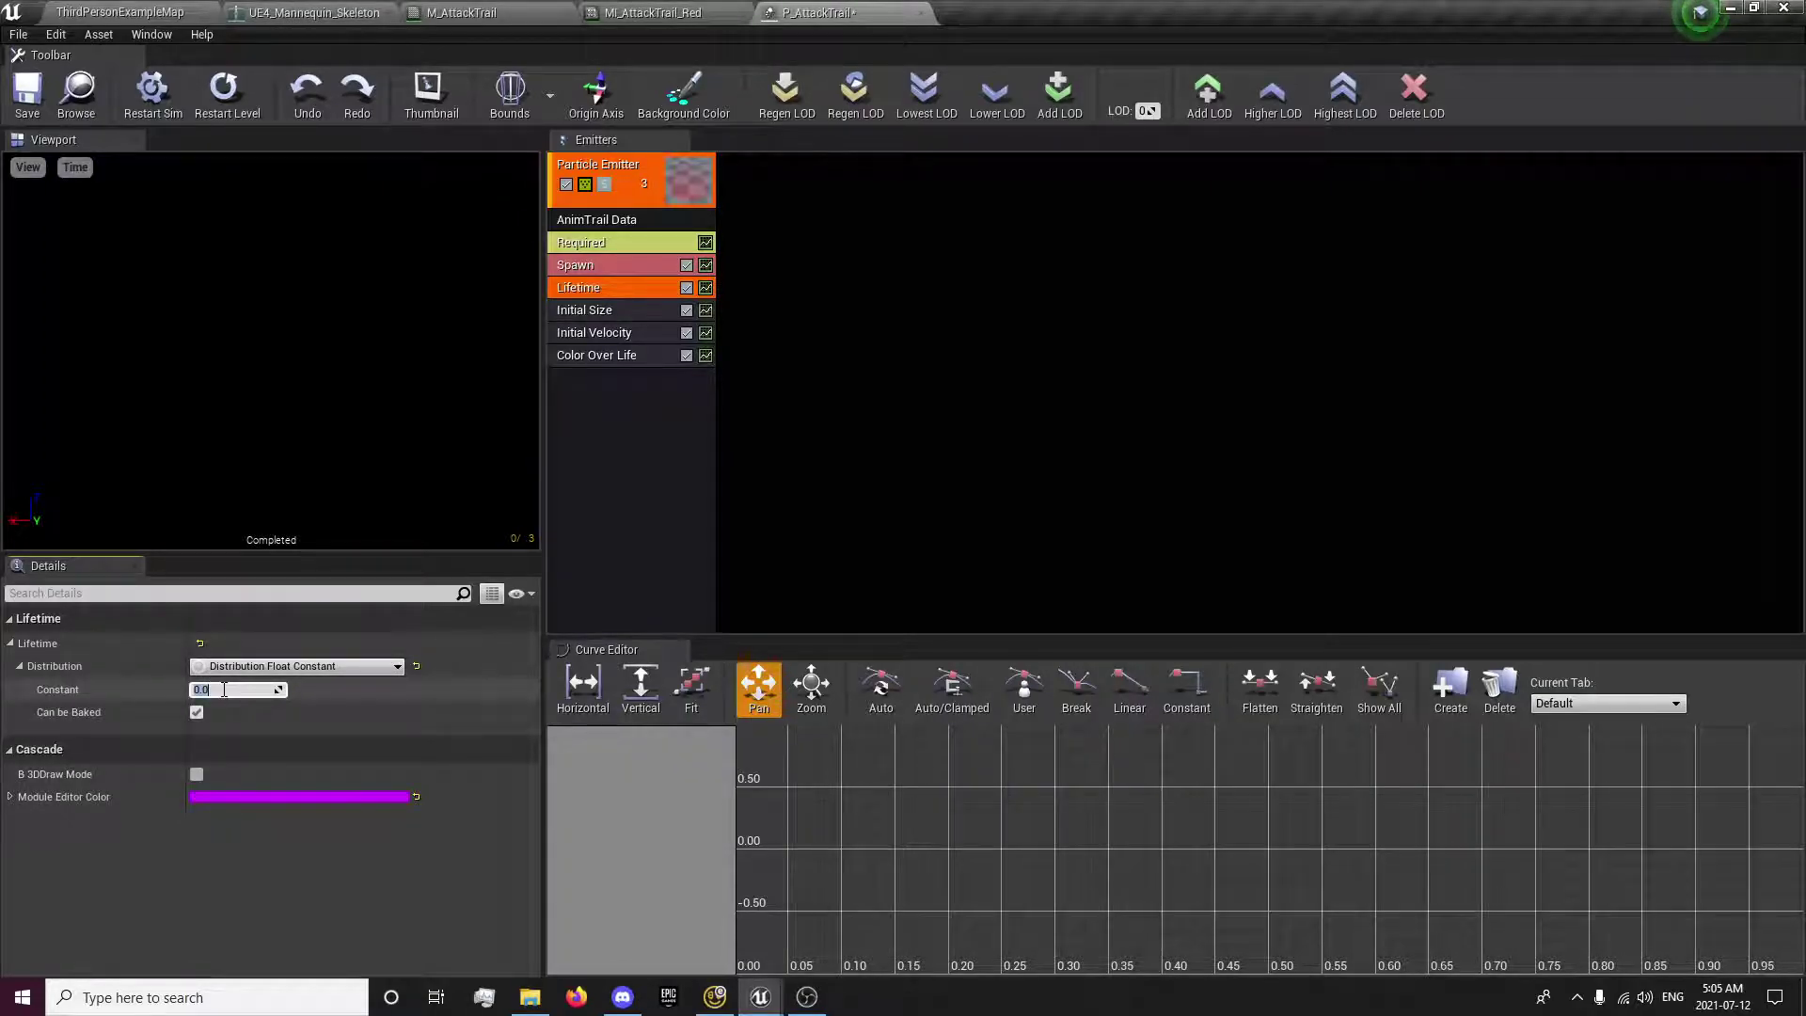
{"action": "type", "text": "0.2"}
{"action": "key", "text": "Return"}
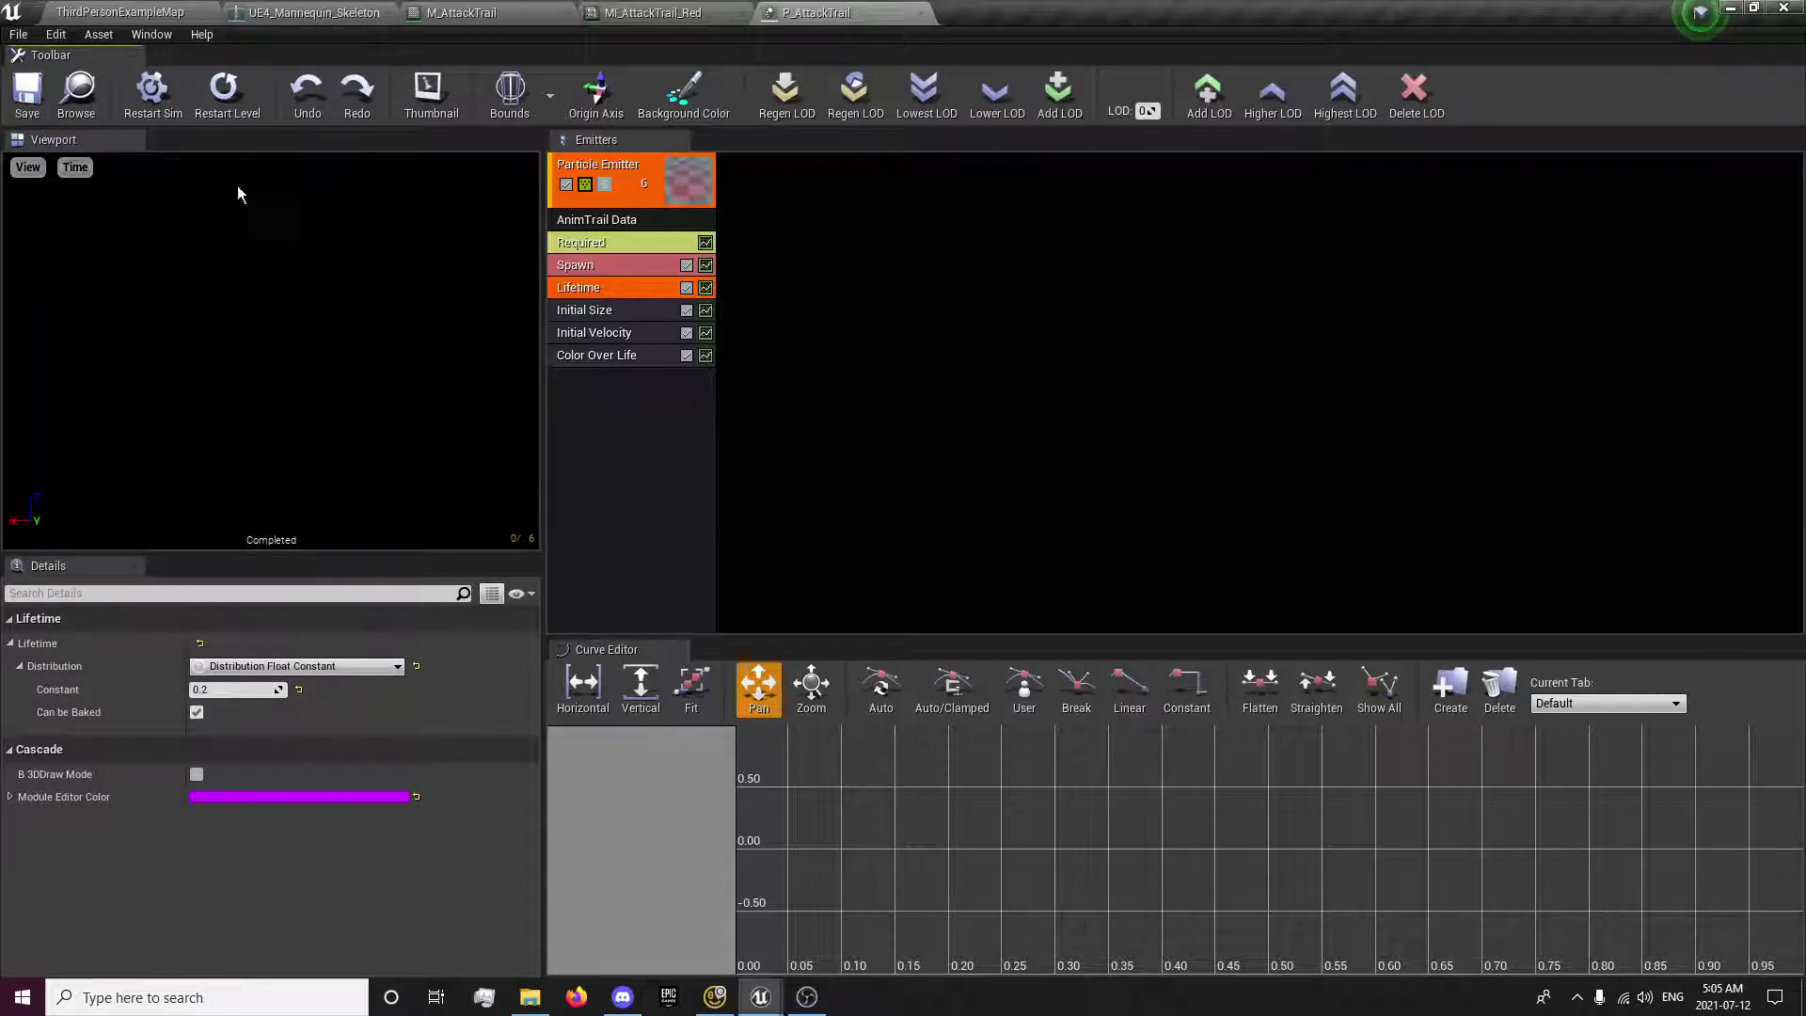
- Confirm Lifetime keeps the constant distribution, then select the emitter's Spawn module
{"action": "left_click", "coordinate": [258, 667]}
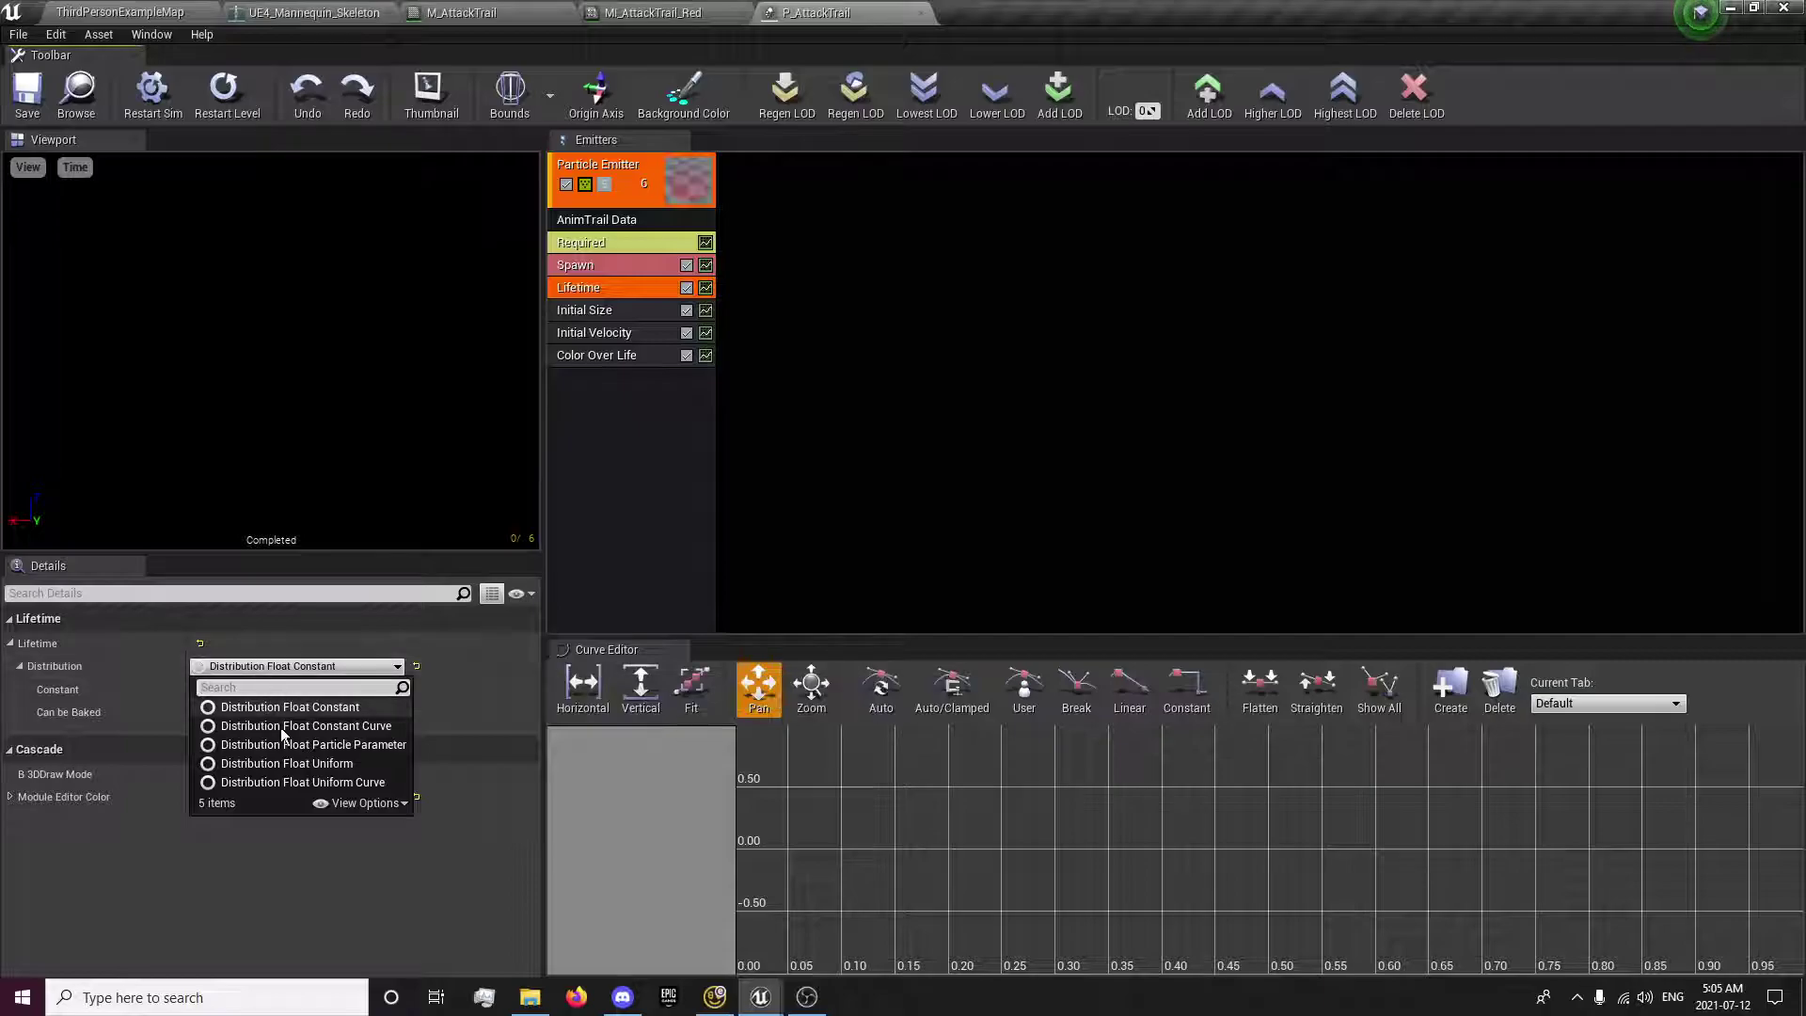
{"action": "left_click", "coordinate": [319, 668]}
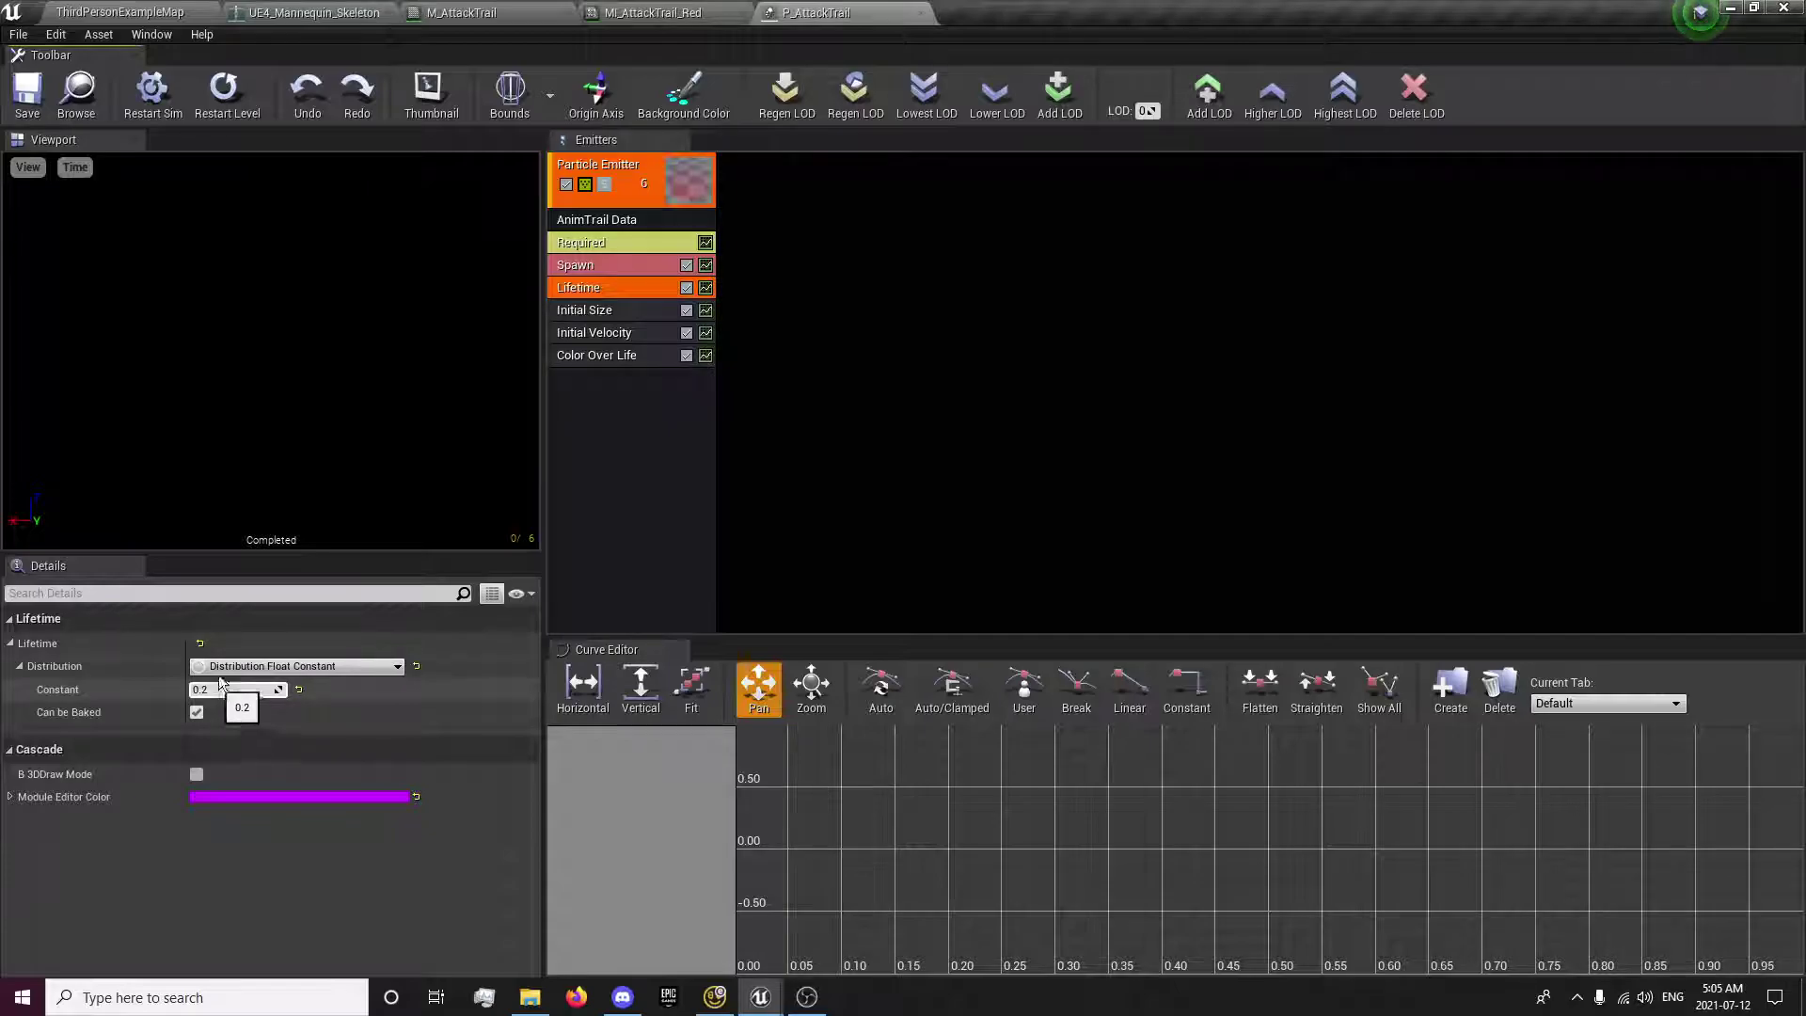
{"action": "left_click", "coordinate": [631, 268]}
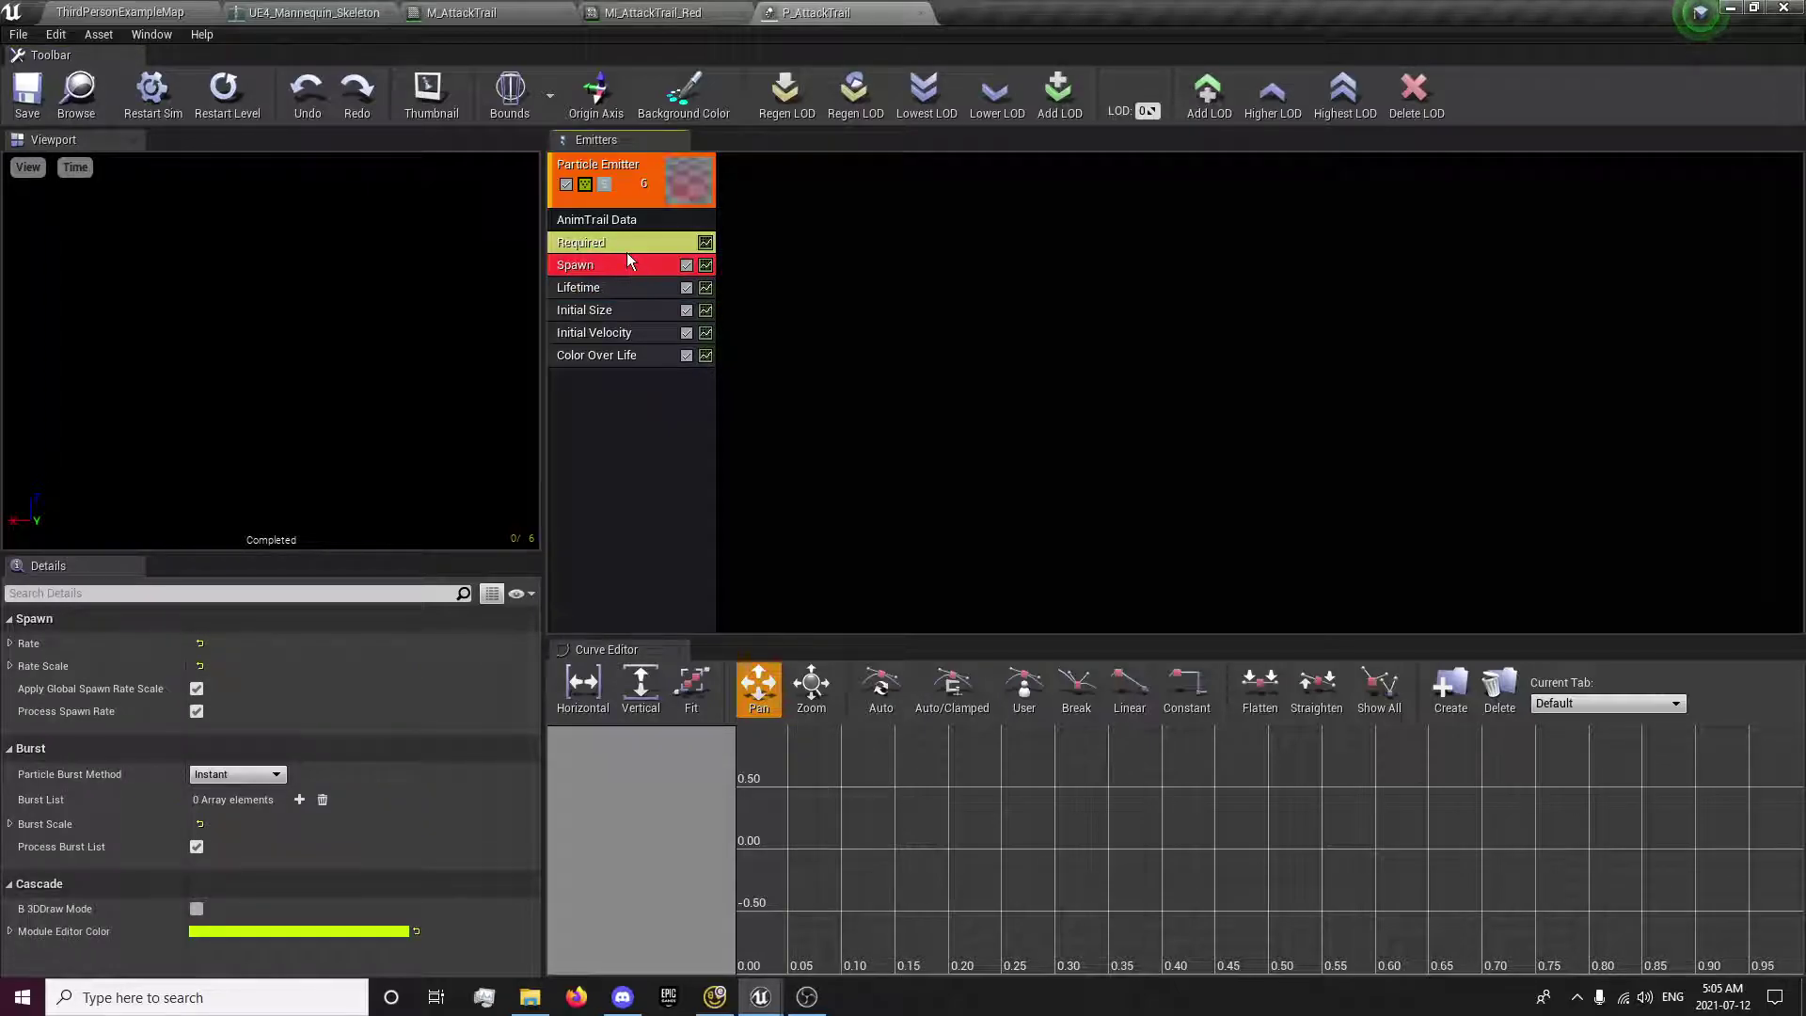